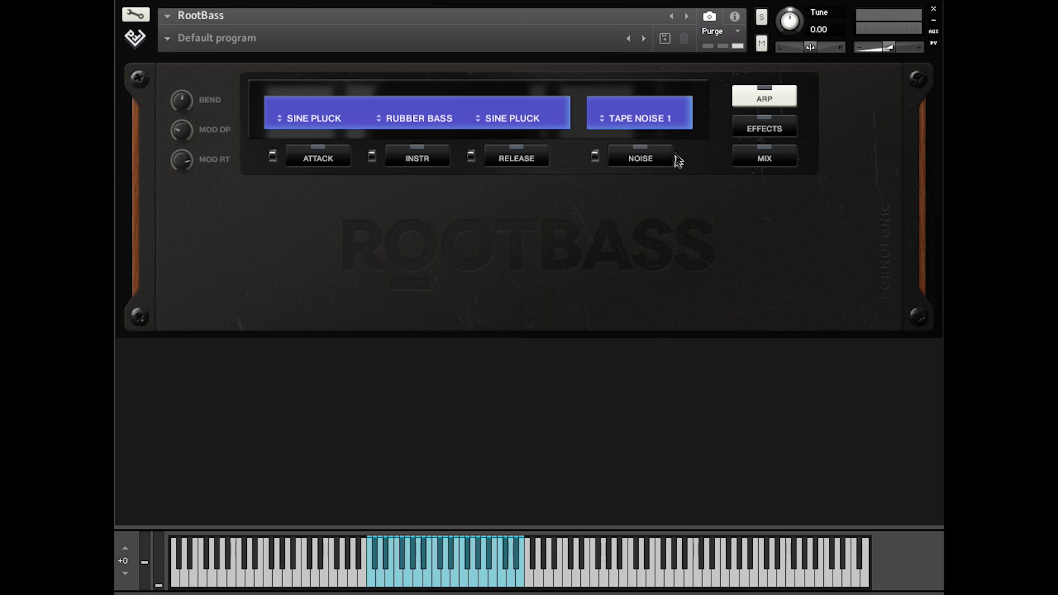
- Check the noise layer sounds without changing them, then bring up the first layer's sound choices
click(665, 122)
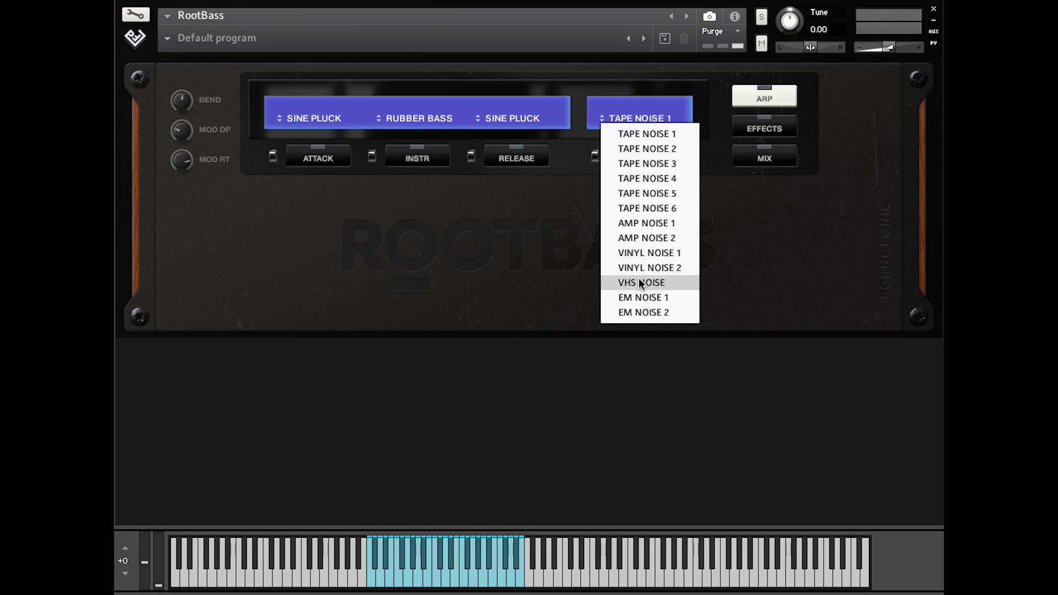
click(489, 256)
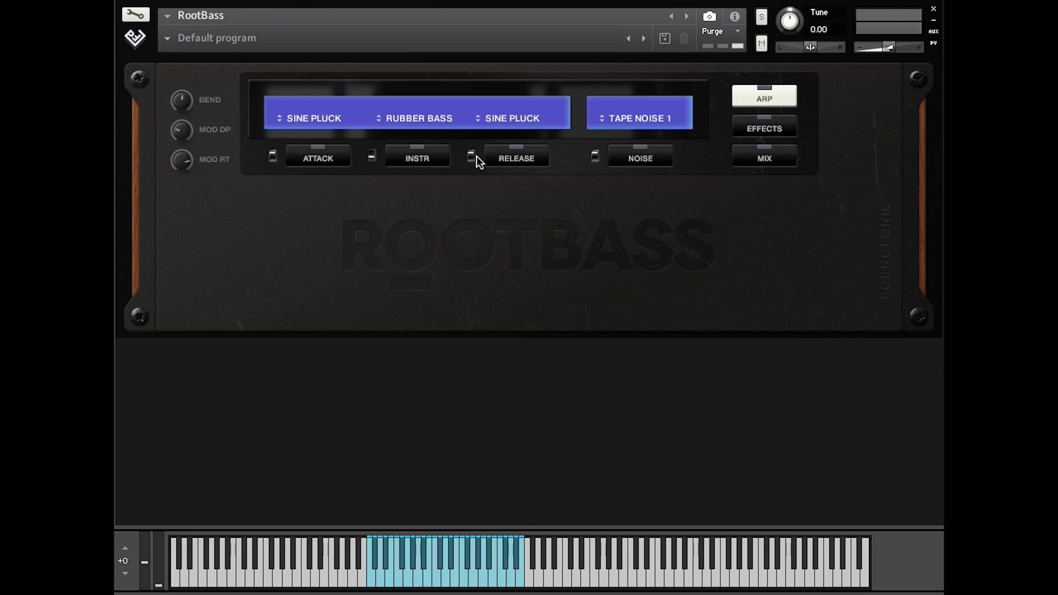
click(313, 118)
- Audition SAW PLUCK, PULSE PLUCK and SQUARE PLUCK on the first layer, then settle on SWITCHER
click(310, 147)
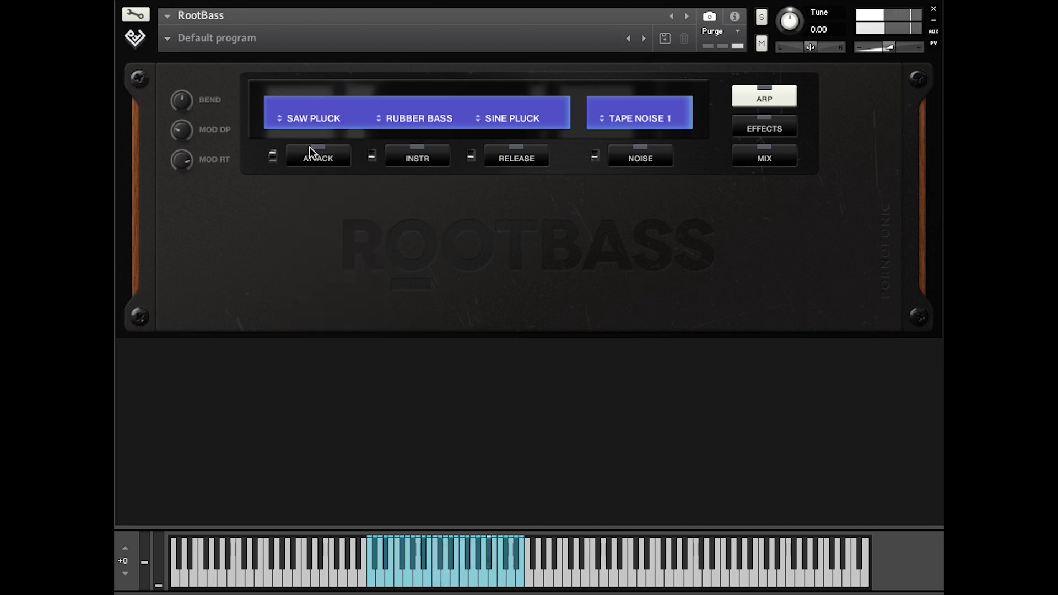
click(307, 116)
click(316, 161)
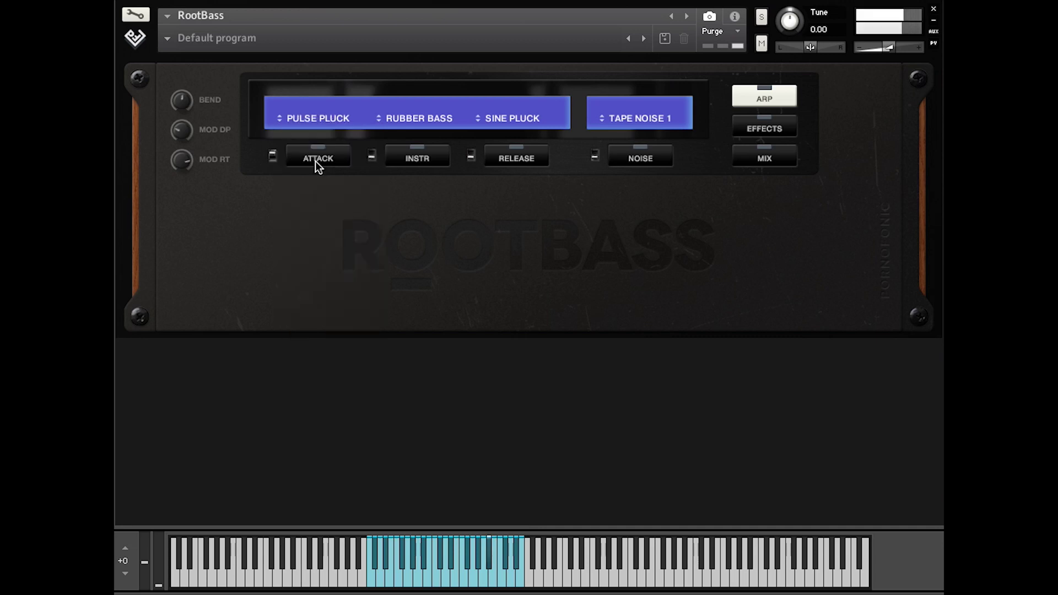
click(314, 122)
click(331, 174)
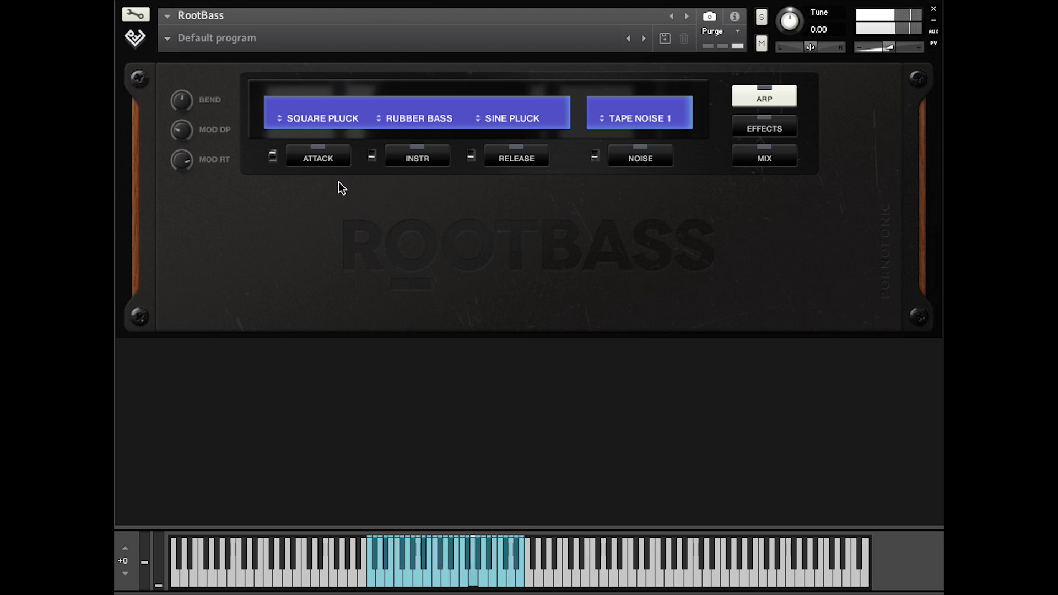
click(319, 117)
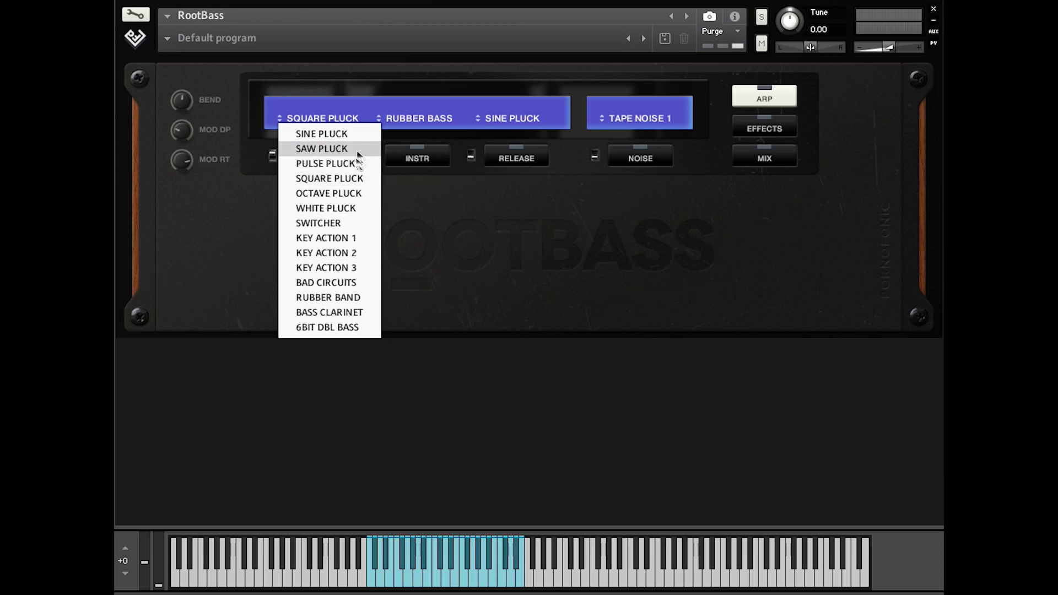
click(323, 224)
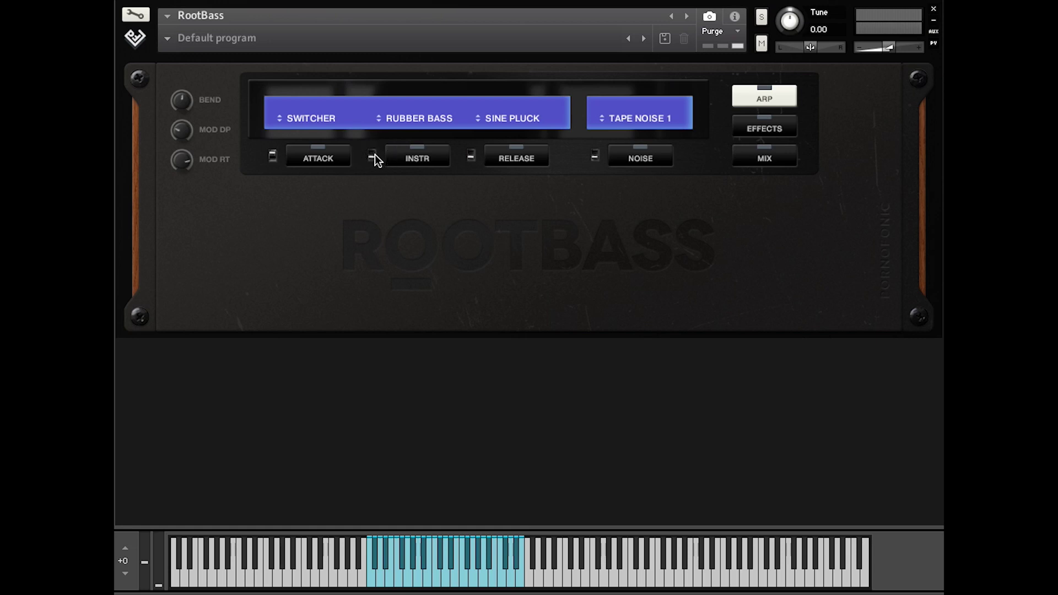
- Show the attack layer settings and turn its SHIFT knob toward +20 ms
click(319, 158)
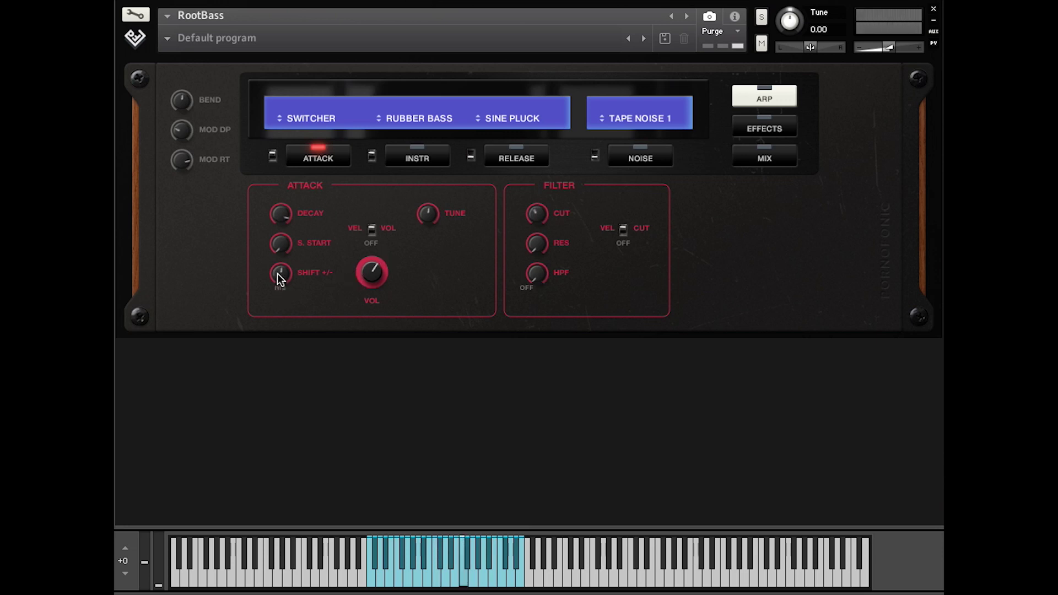
drag(278, 276, 280, 287)
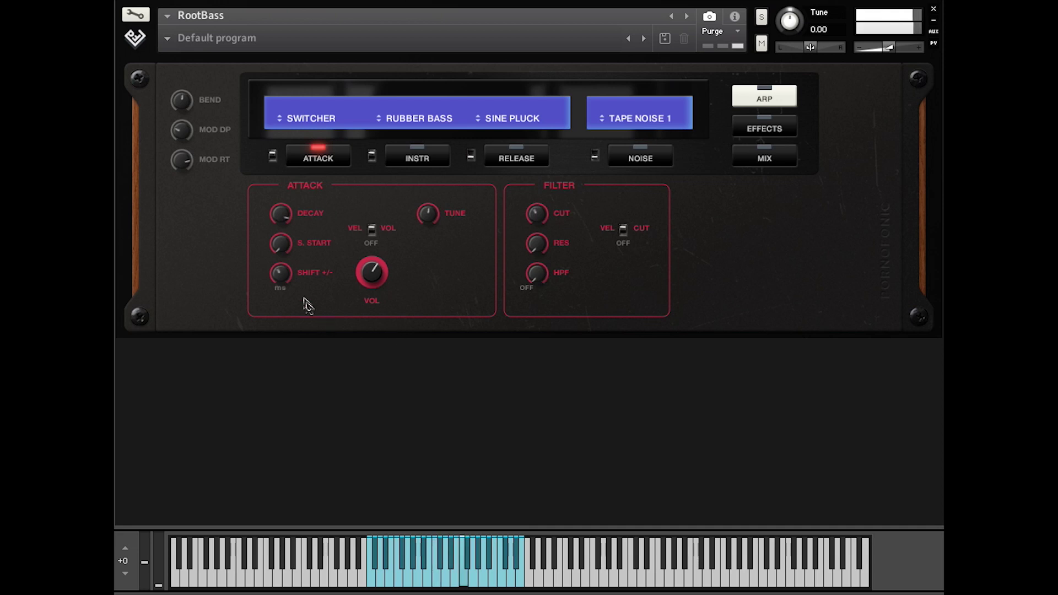
drag(277, 285, 279, 256)
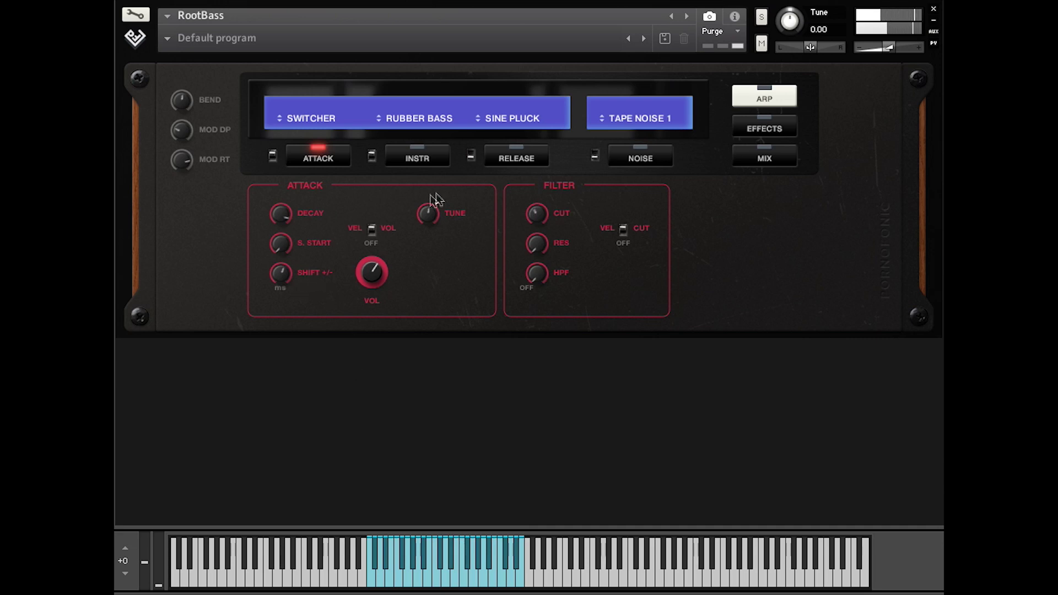
click(368, 156)
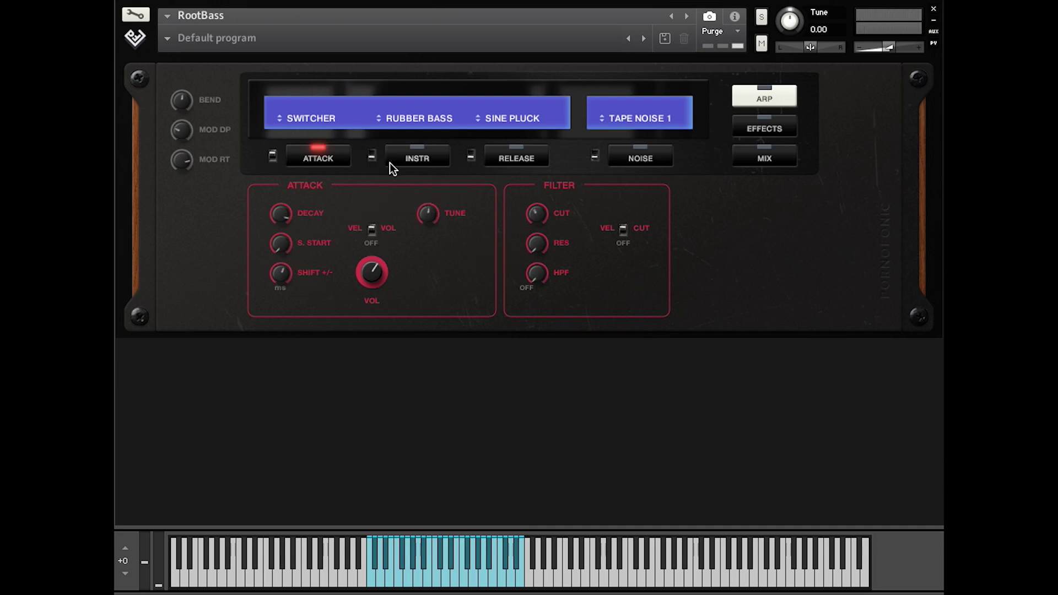
- Set attack volume -2.9 dB and resonance 3.8%, toggle VEL/CUT, and set cutoff near 212.7 Hz
drag(536, 215, 373, 229)
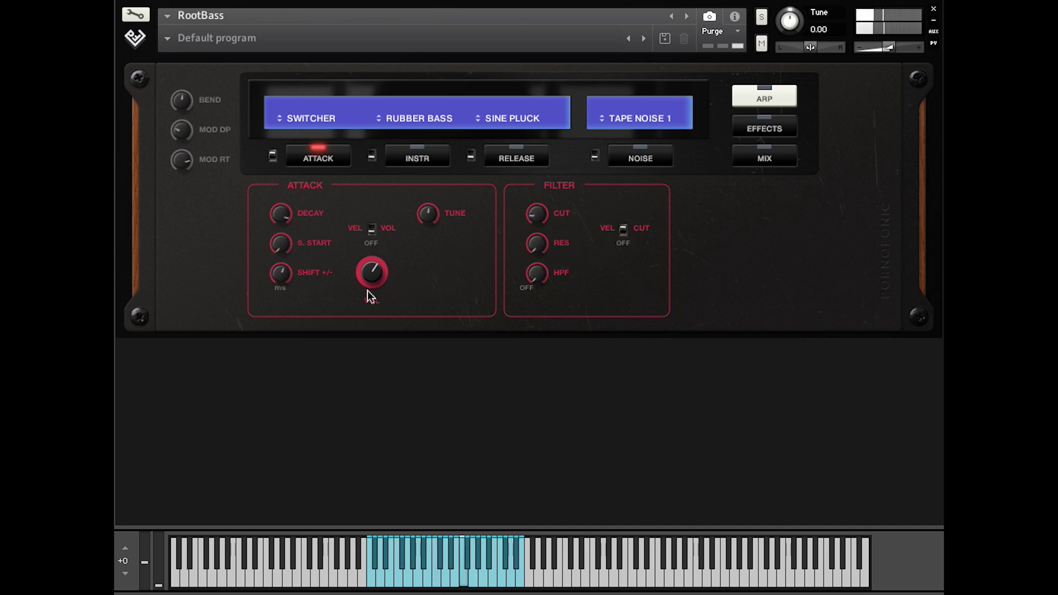
drag(368, 293, 369, 255)
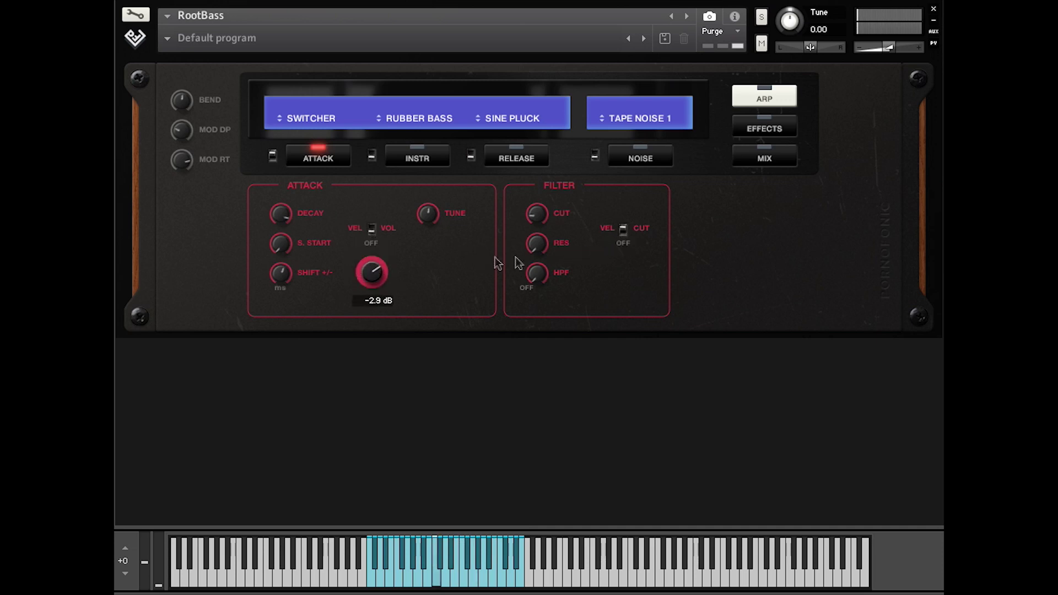
click(533, 219)
drag(532, 247, 533, 243)
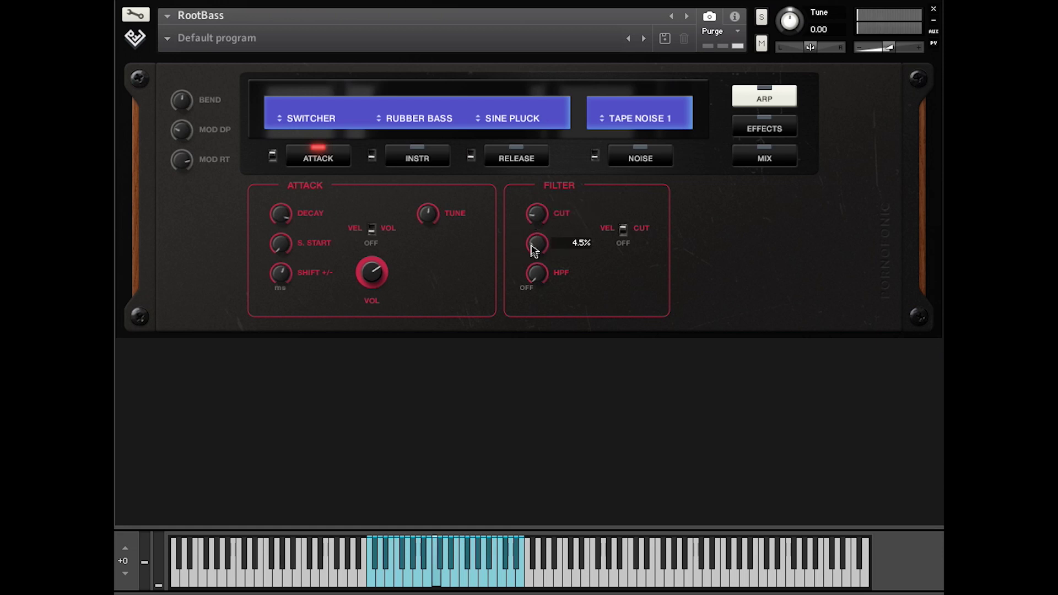
click(622, 231)
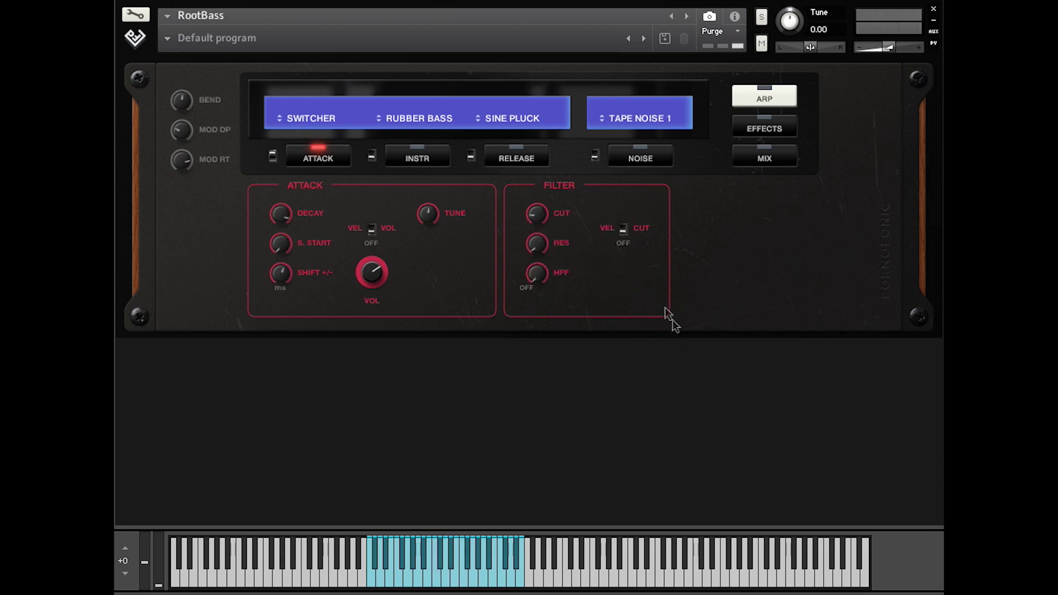
click(623, 238)
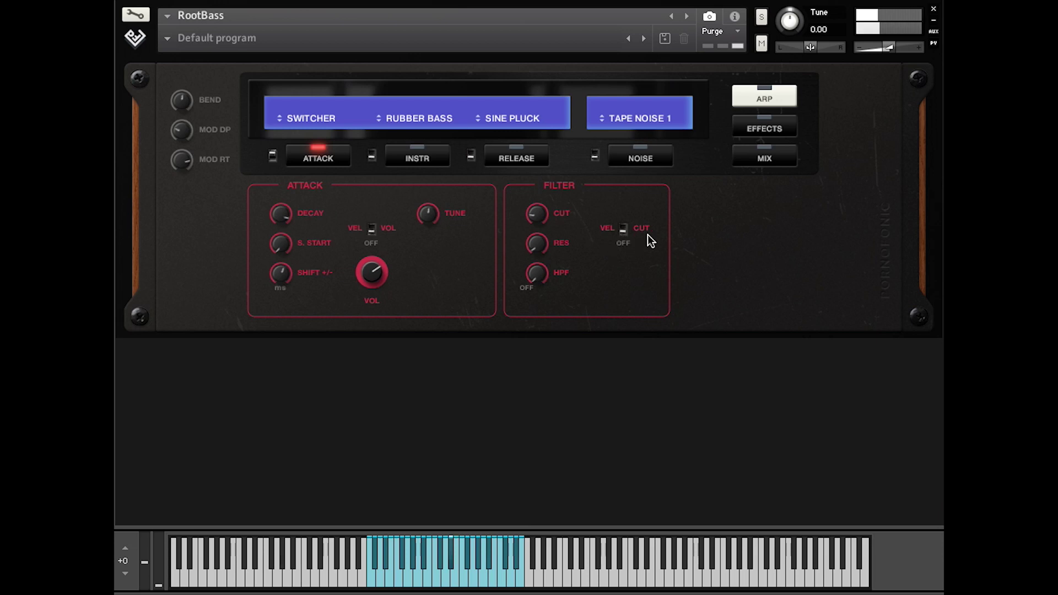
mouse_move(533, 208)
mouse_down()
mouse_move(539, 177)
mouse_move(541, 207)
mouse_up()
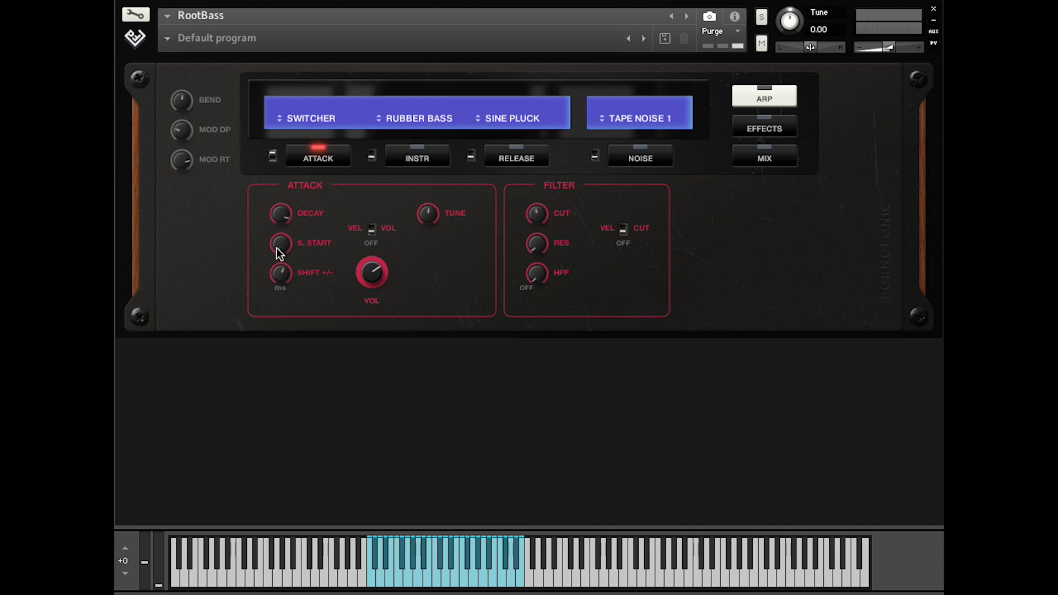
- Raise the attack sample start to 65 ms and shorten the attack decay to 106.4 ms
drag(277, 248, 279, 217)
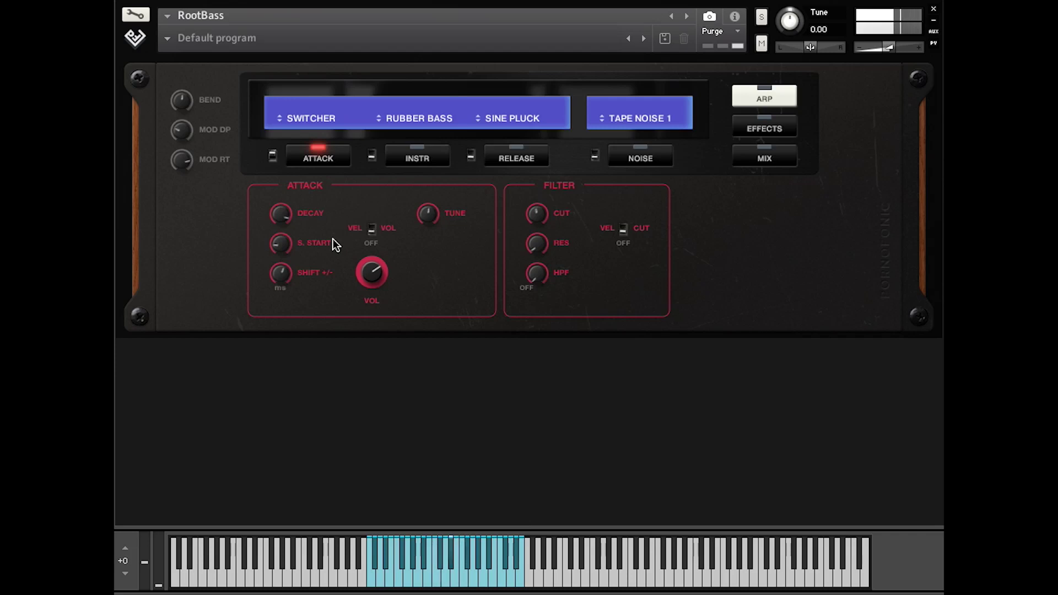
click(282, 247)
drag(282, 244, 300, 326)
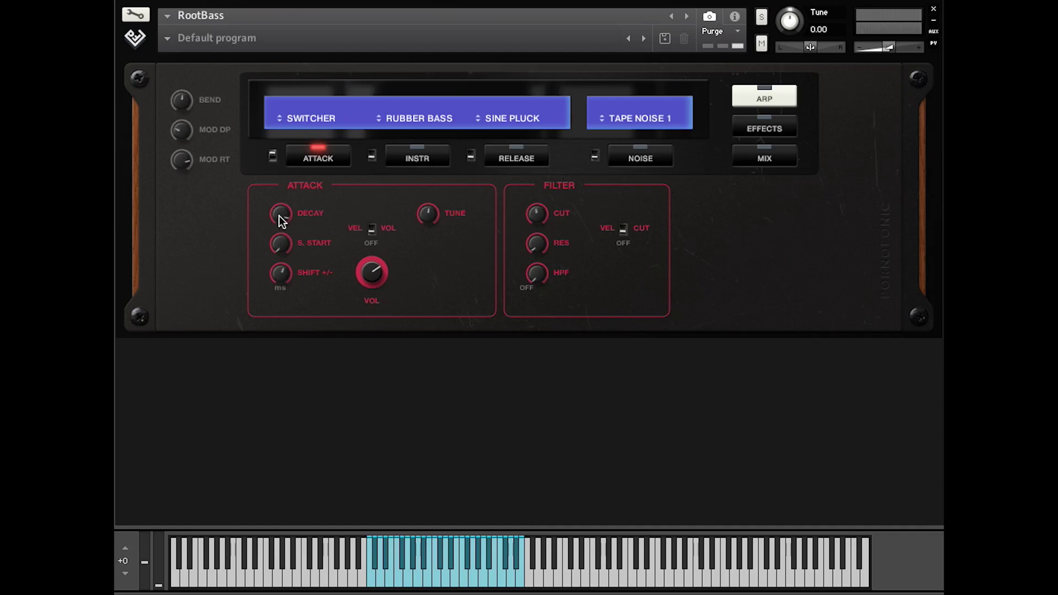
drag(279, 216, 283, 342)
click(282, 273)
- Set the attack shift to +12 ms, then audition ROUND, FINGER, REZ and ROADY BASS on the middle layer
drag(282, 272, 280, 272)
click(412, 116)
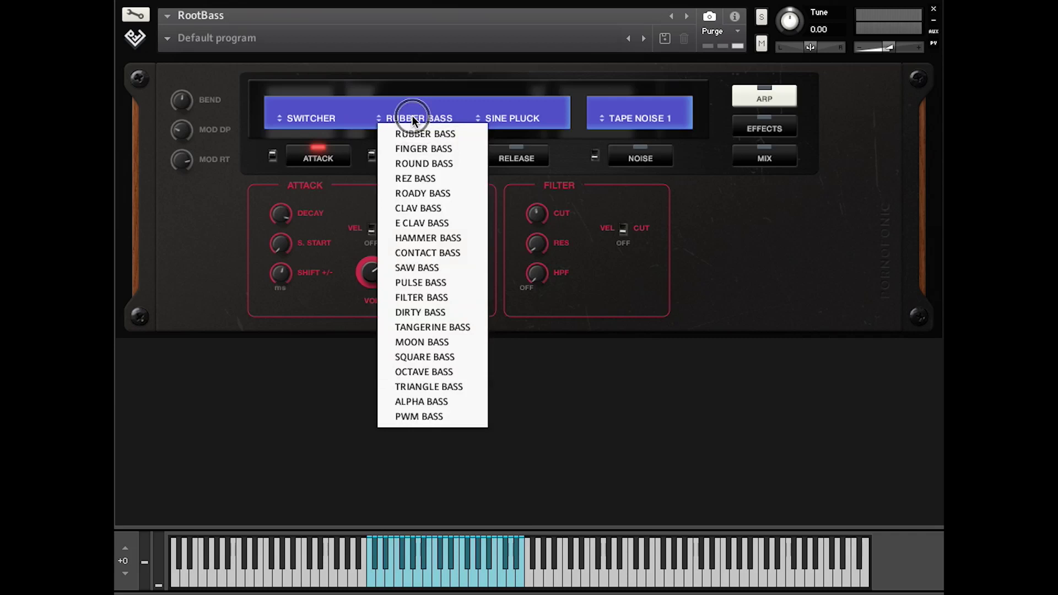
click(416, 163)
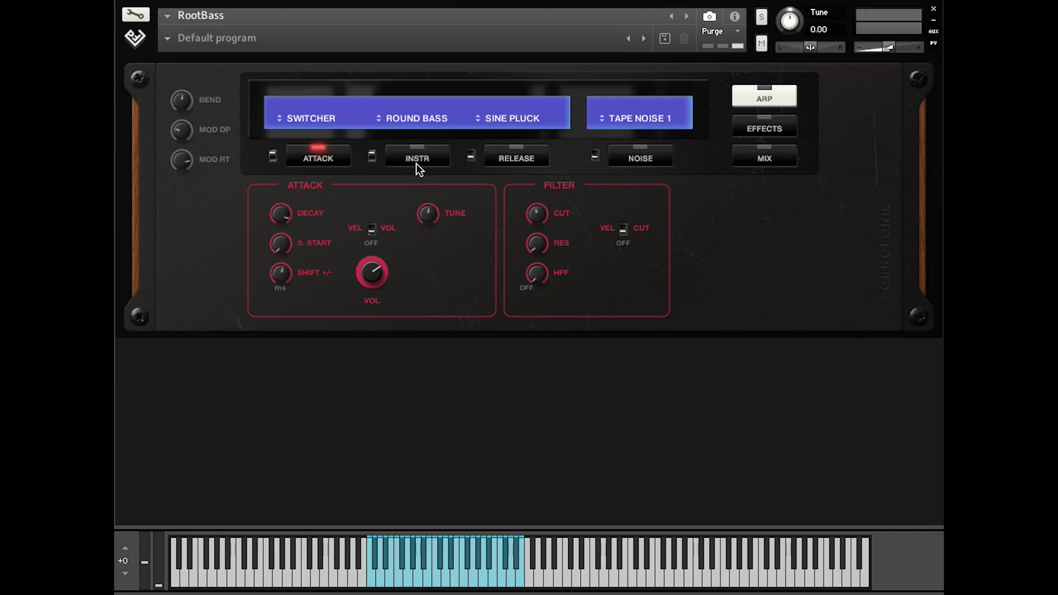
click(411, 125)
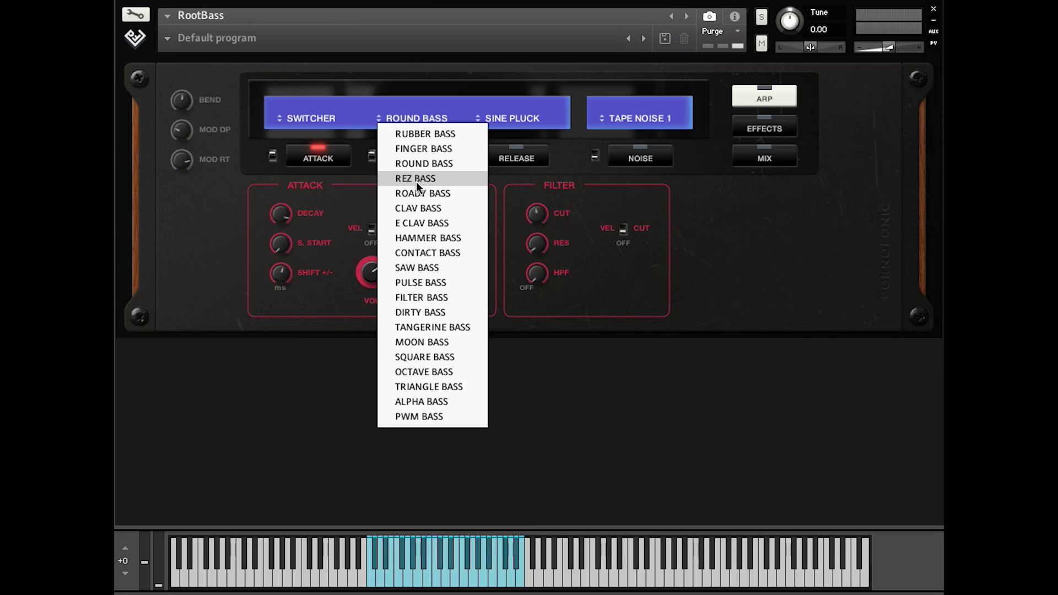
click(419, 148)
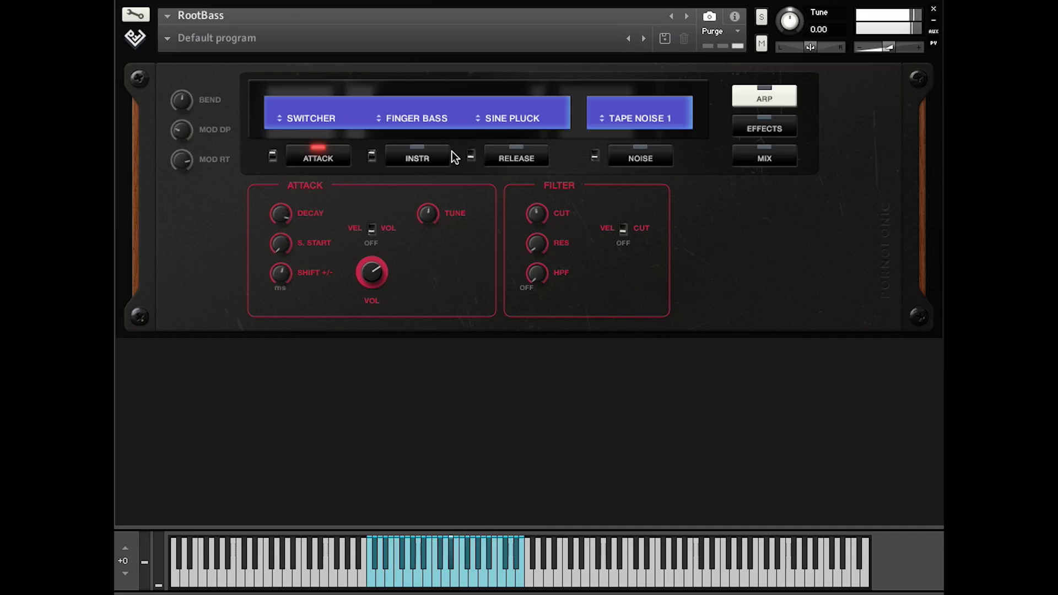
click(435, 118)
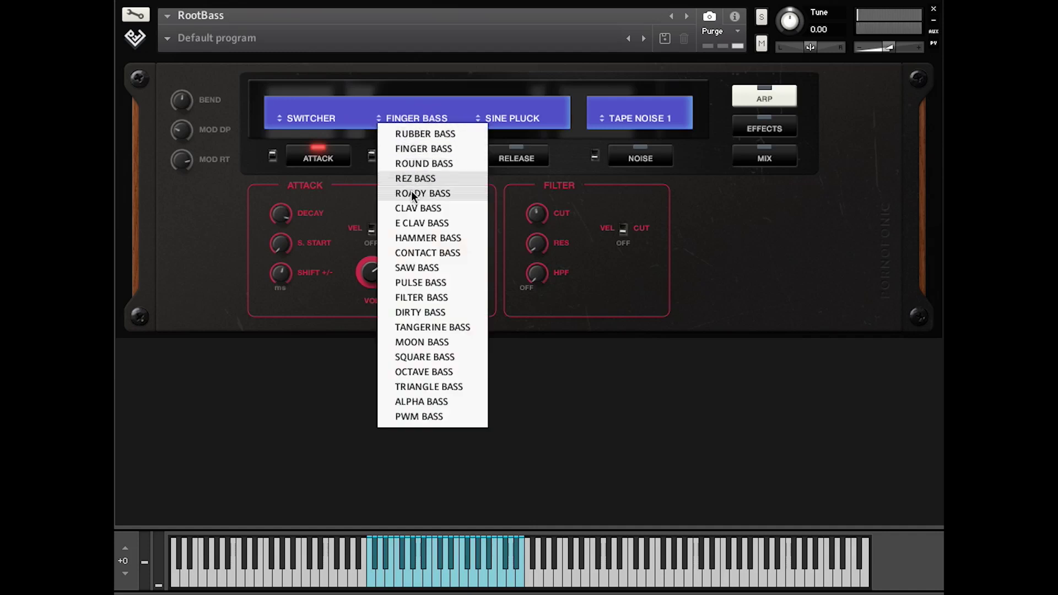
click(406, 176)
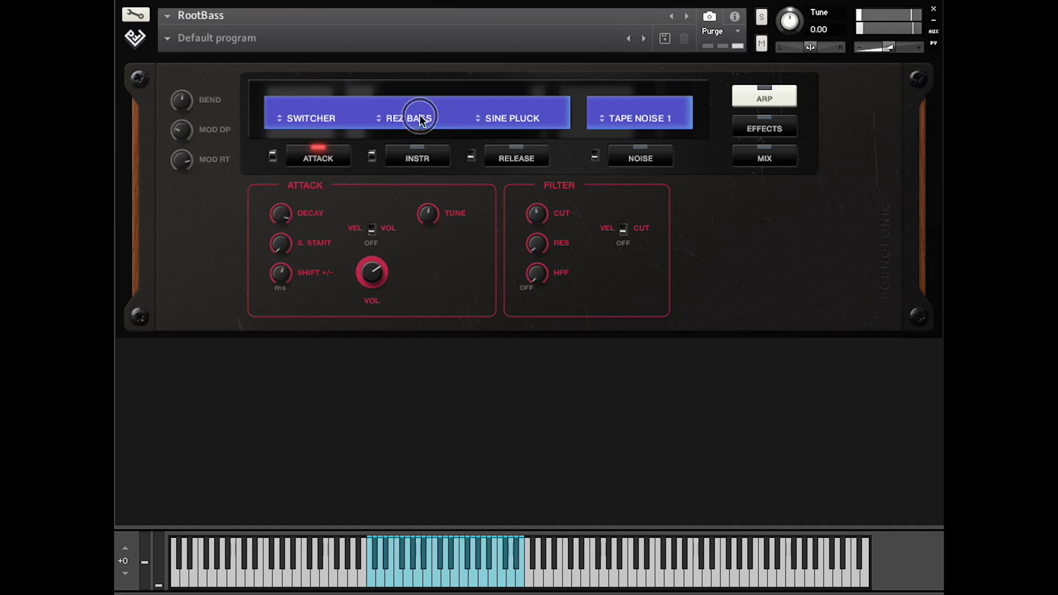
click(419, 116)
click(423, 194)
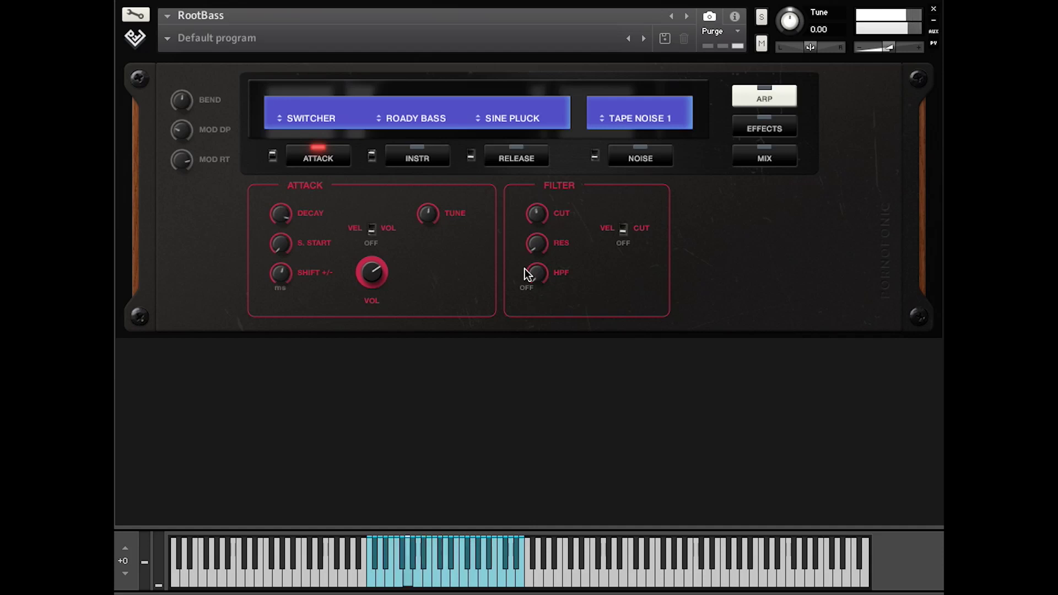
- Switch the middle layer to CLAV BASS, then settle on E CLAV BASS
click(414, 118)
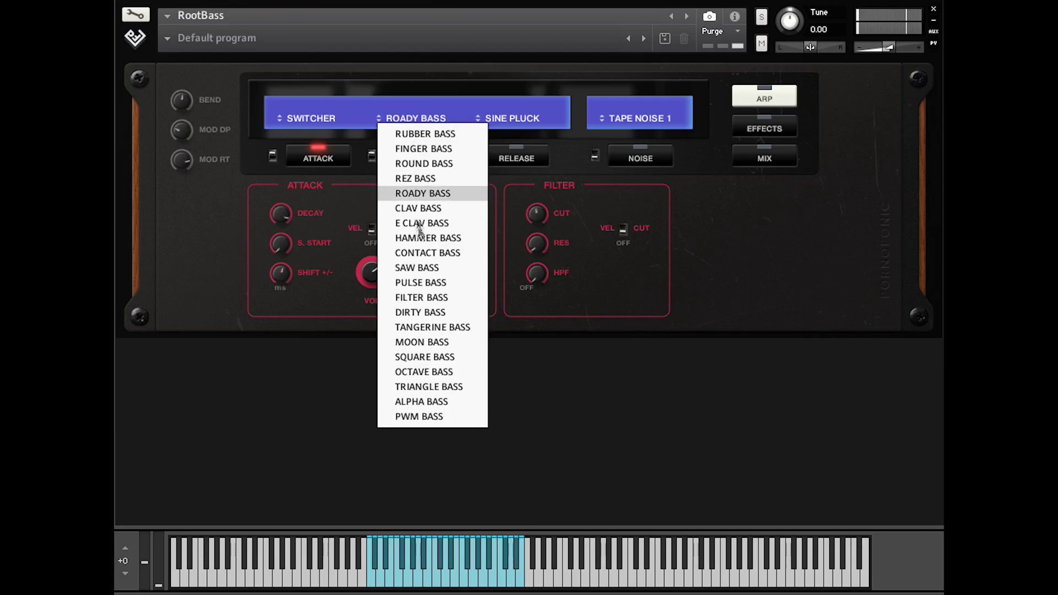
click(415, 209)
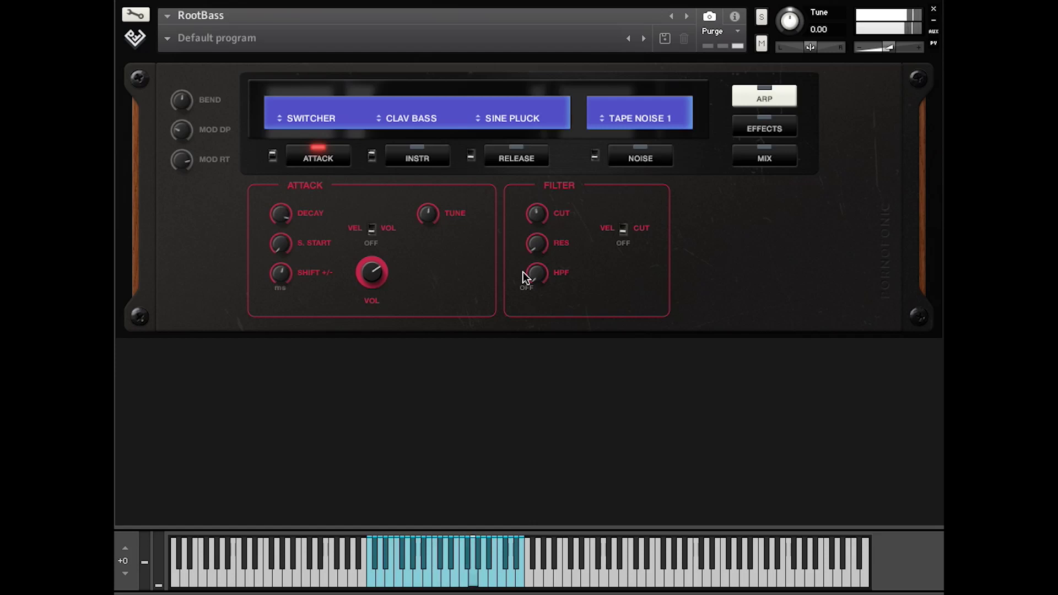
click(412, 121)
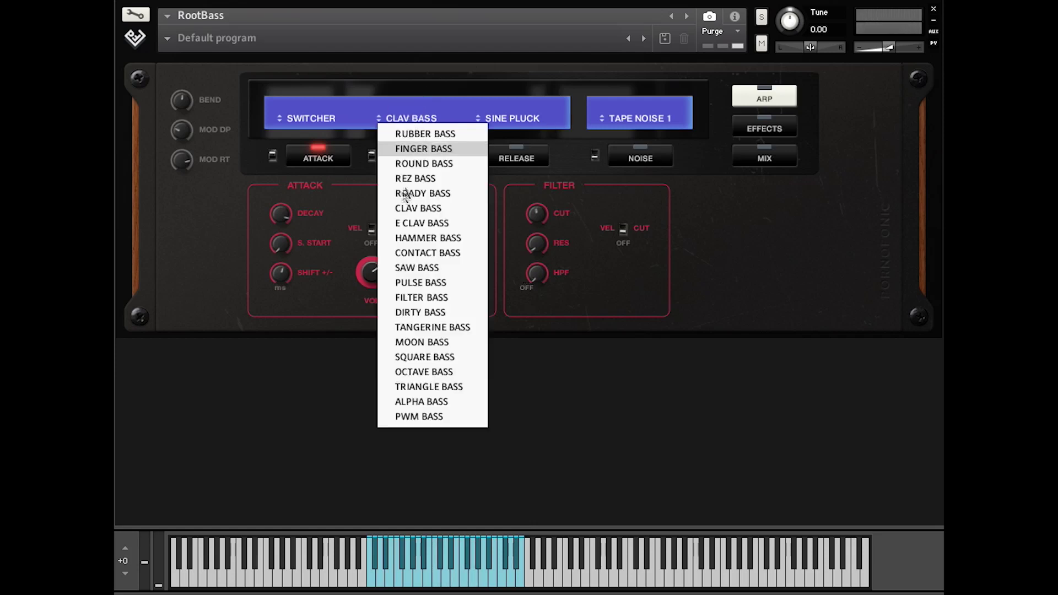
click(426, 224)
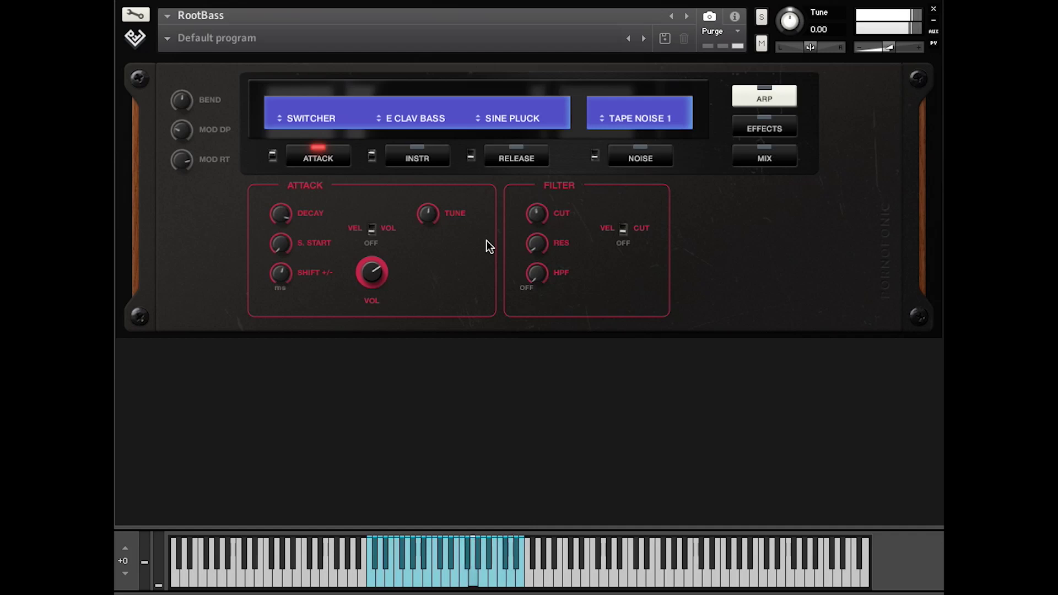
- Show the attack layer settings and nudge its SHIFT knob slightly below +7 ms
click(325, 154)
mouse_move(537, 210)
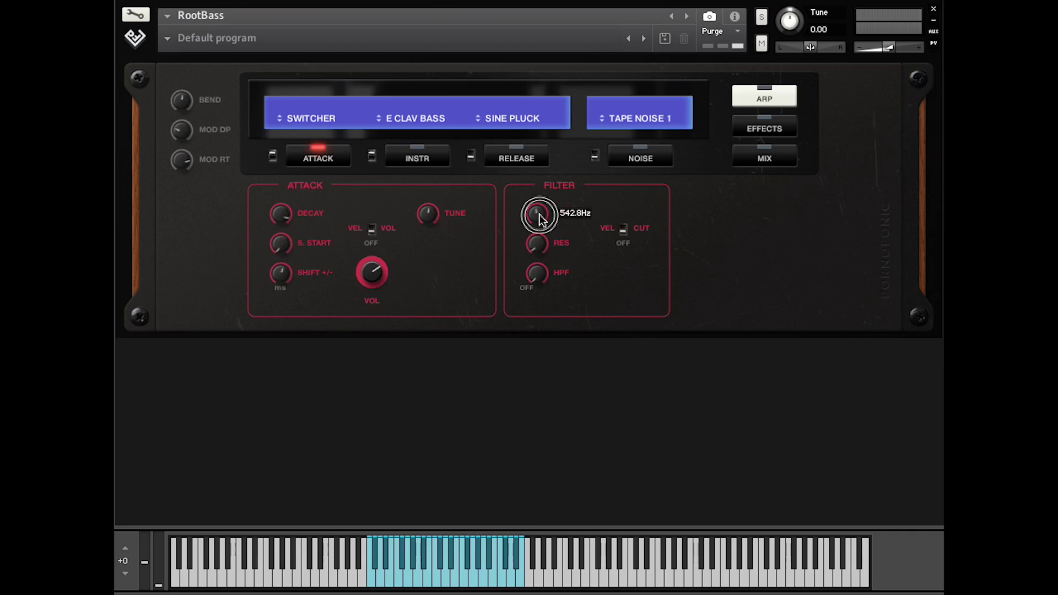
mouse_move(373, 270)
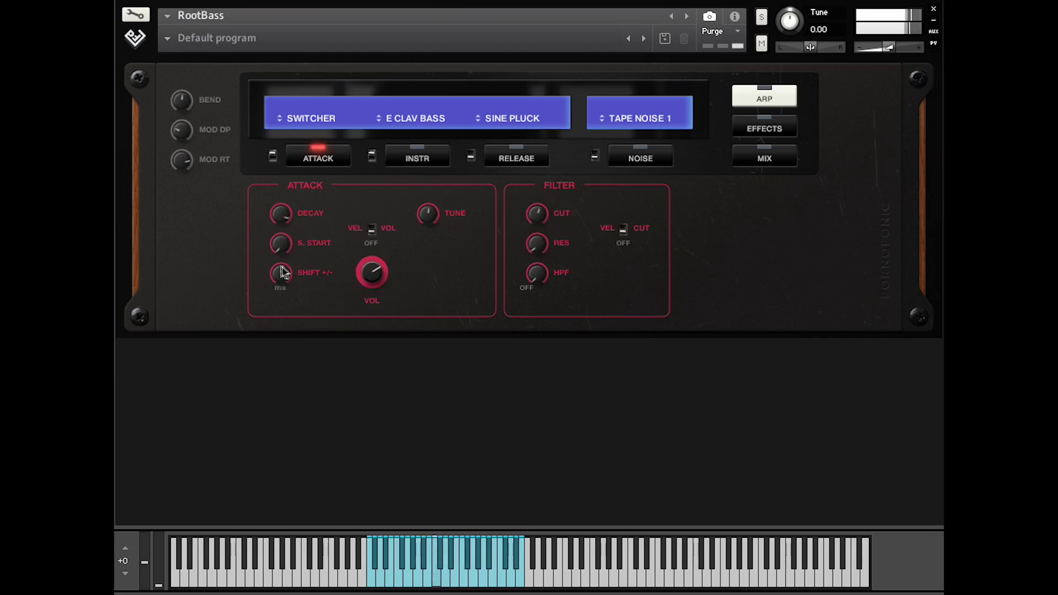
mouse_move(280, 275)
drag(280, 279, 283, 282)
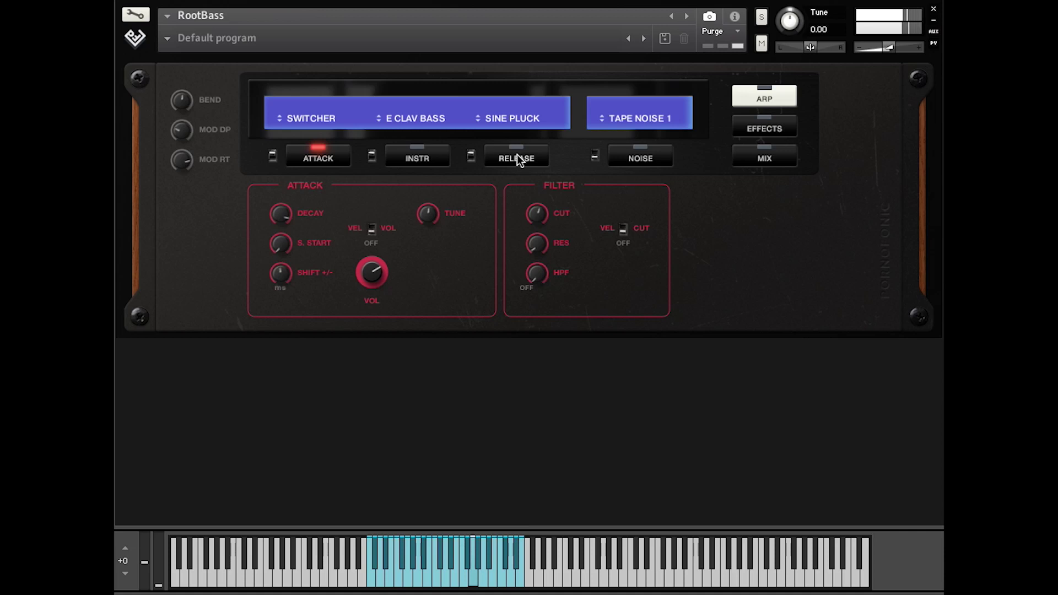
- Set the release layer to SWITCHER with volume -4.4 dB and filter cutoff 113.3 Hz
click(510, 118)
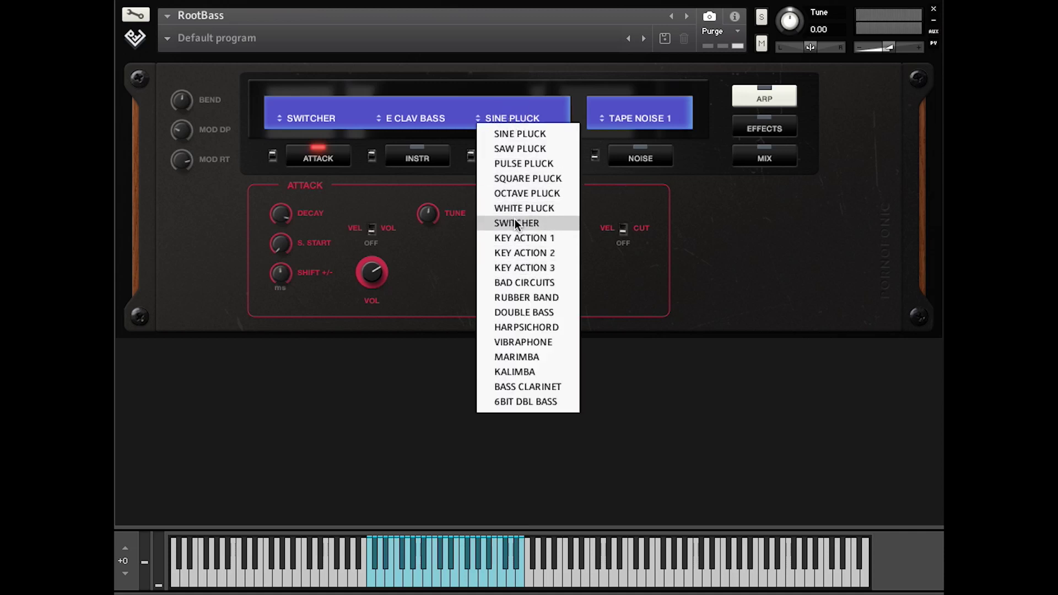
click(515, 222)
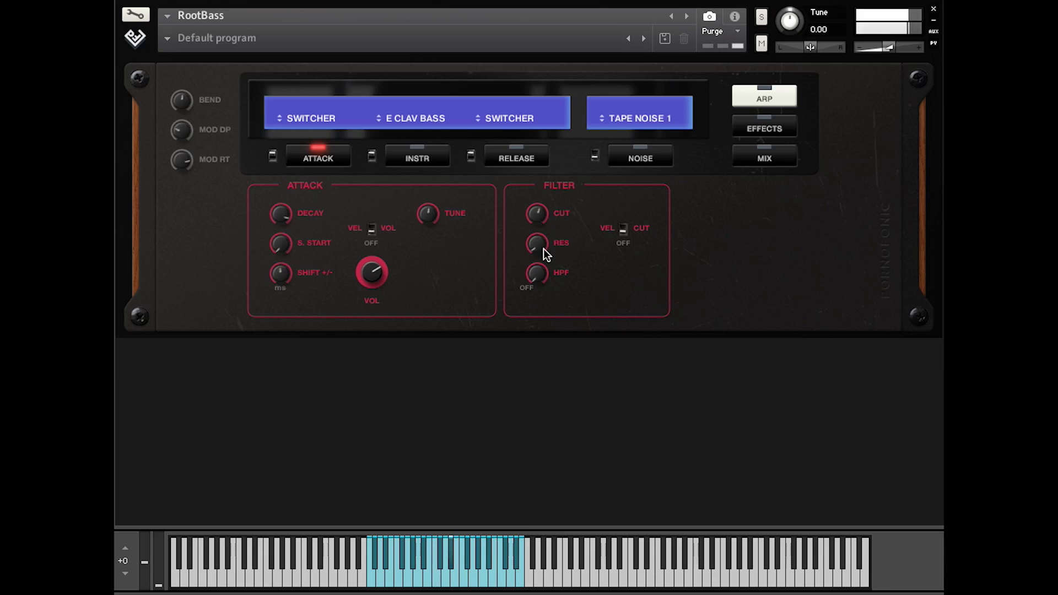
click(516, 158)
drag(517, 281, 656, 232)
mouse_move(678, 207)
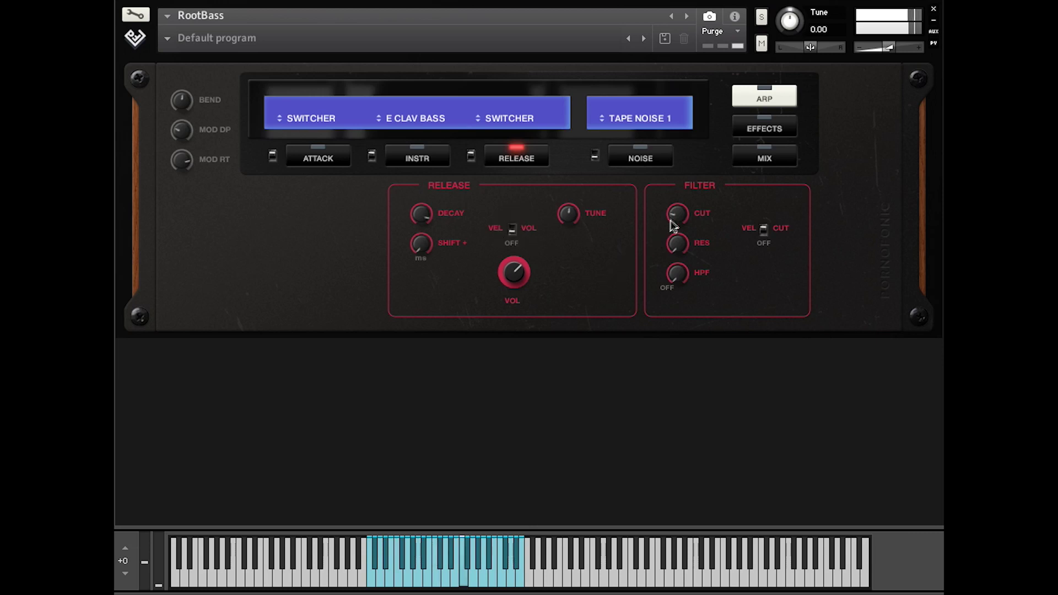
drag(678, 212, 676, 219)
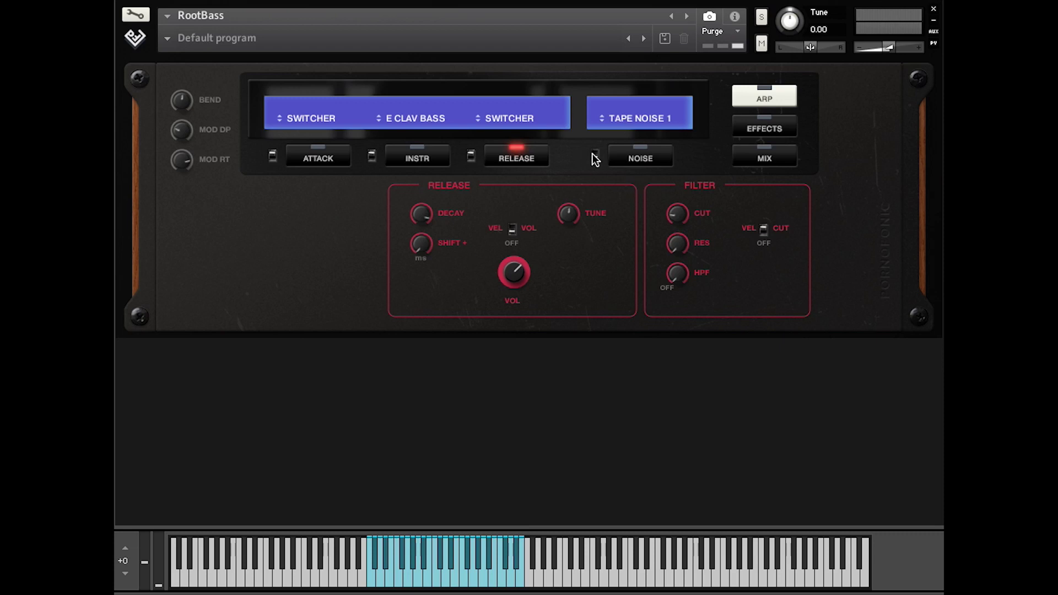
- Lower the noise volume to -13.2 dB, keep TAPE NOISE 1, and raise the noise filter resonance
click(630, 158)
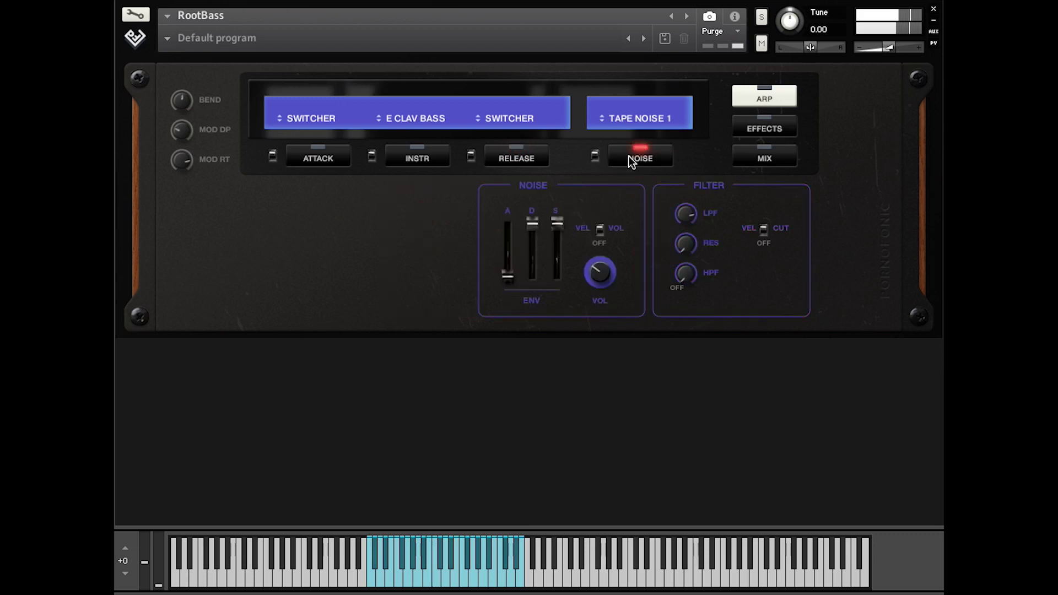
drag(597, 272, 598, 279)
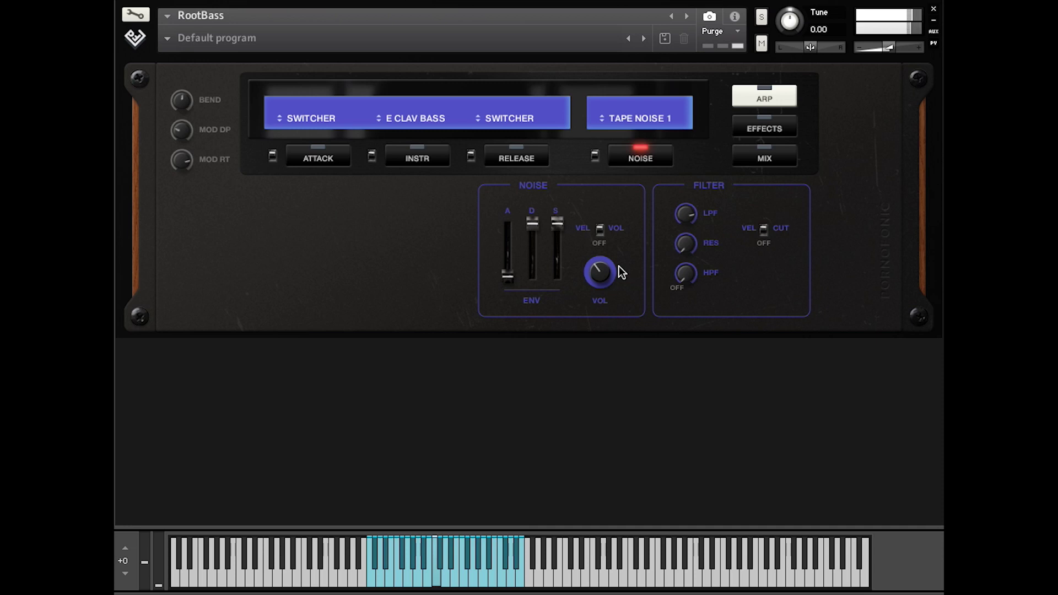
click(631, 120)
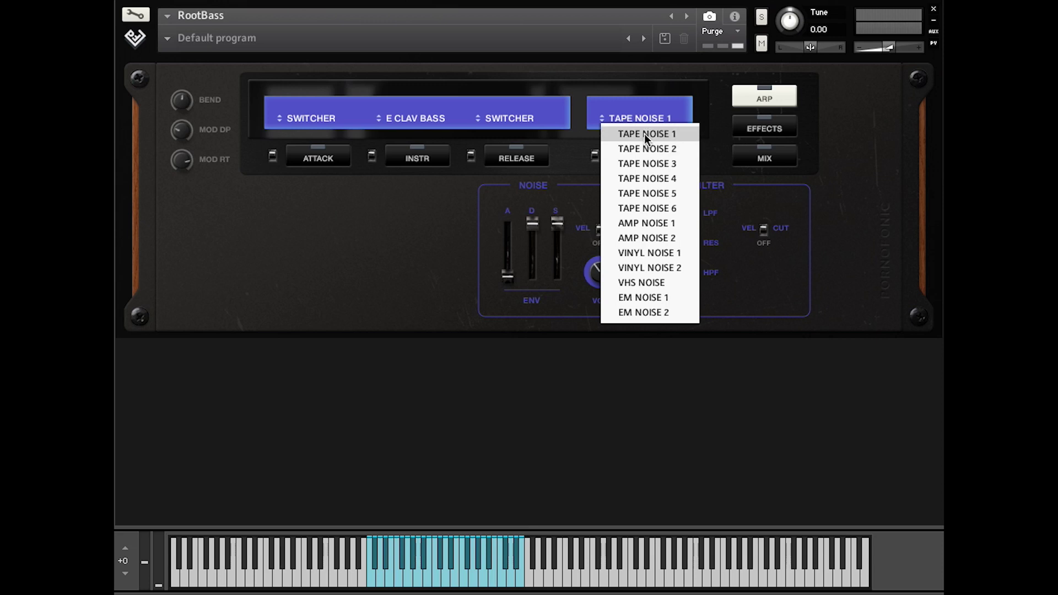
click(644, 133)
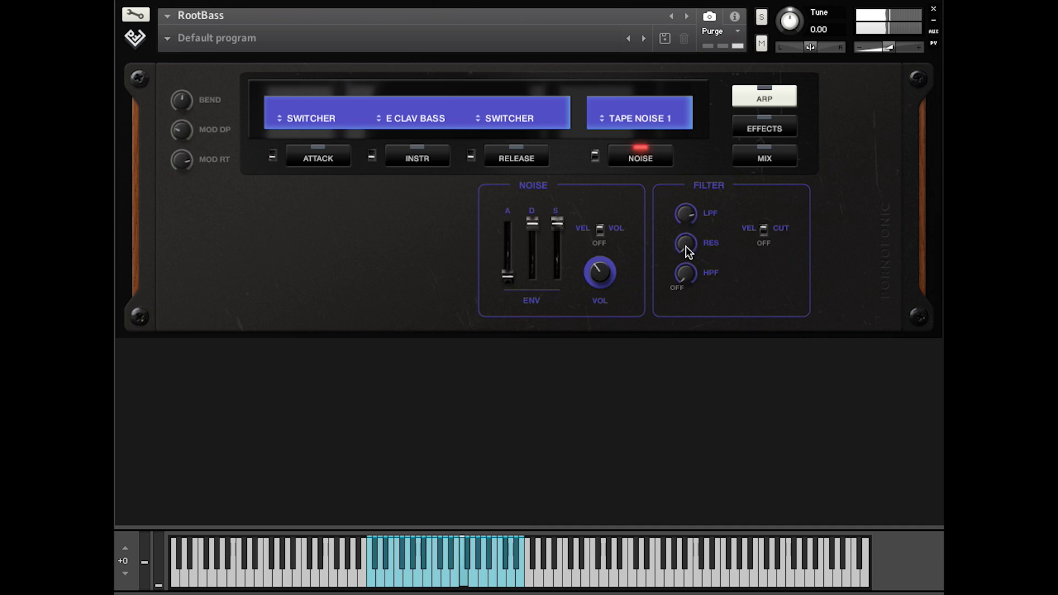
mouse_move(686, 246)
mouse_down()
mouse_move(685, 217)
mouse_move(685, 284)
mouse_move(678, 228)
mouse_up()
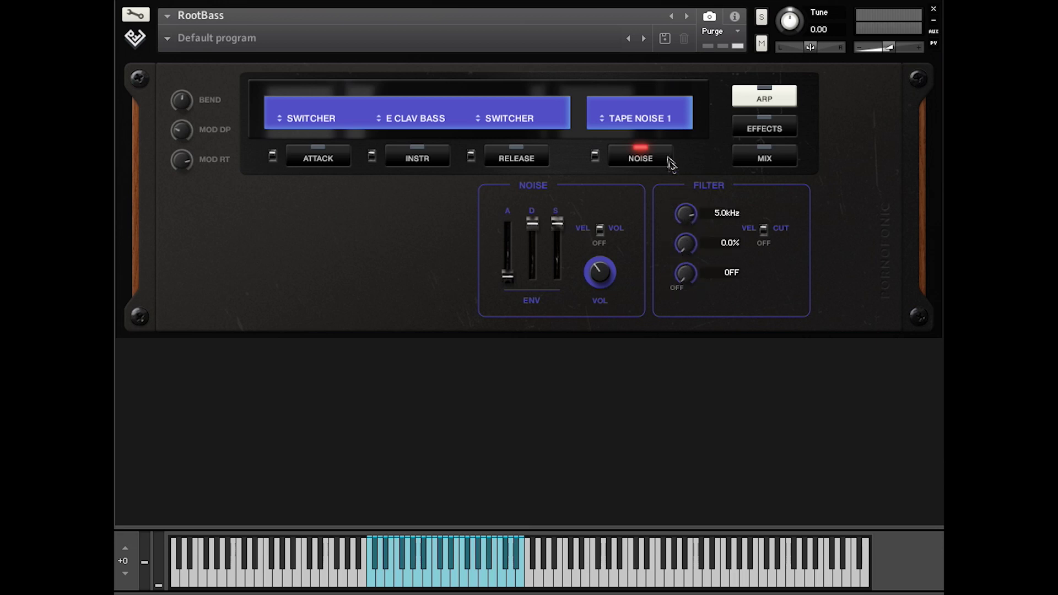
- Audition TAPE NOISE 2 and 4 while toggling the attack layer, then settle on TAPE NOISE 3
click(634, 127)
click(634, 146)
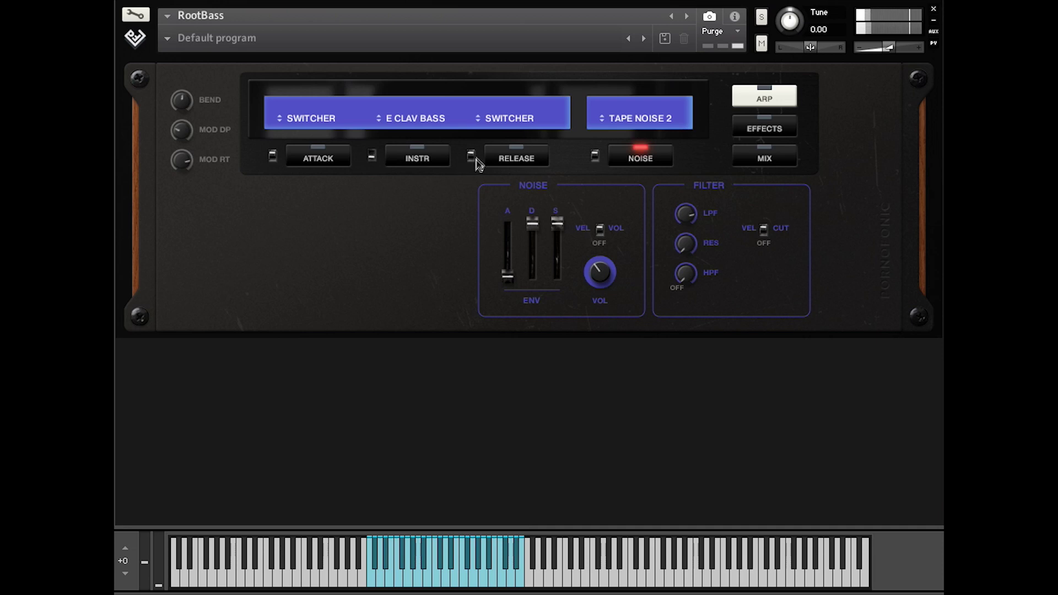
click(272, 157)
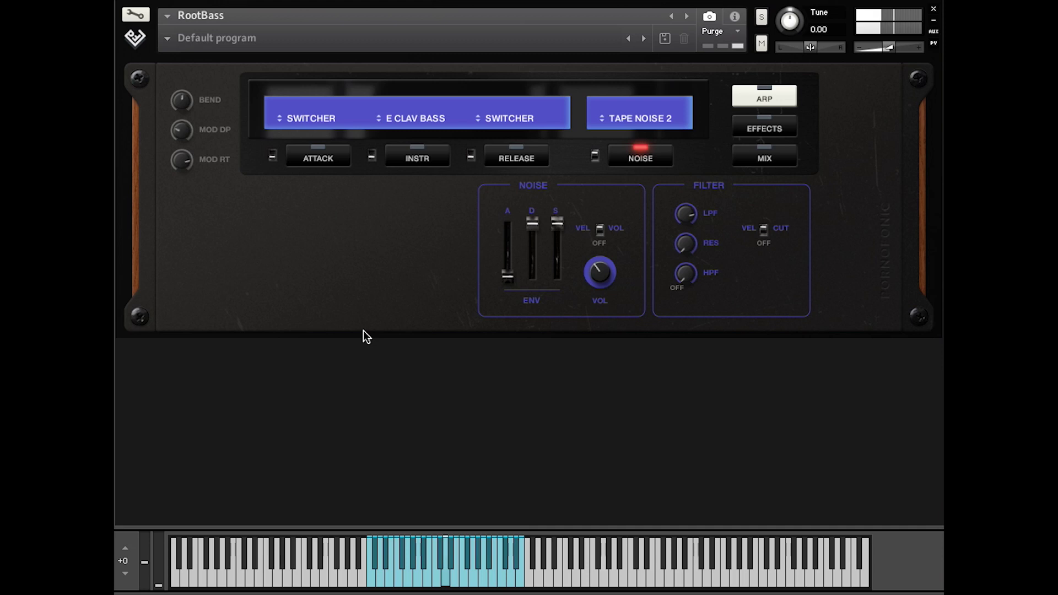
click(647, 119)
click(646, 178)
click(645, 121)
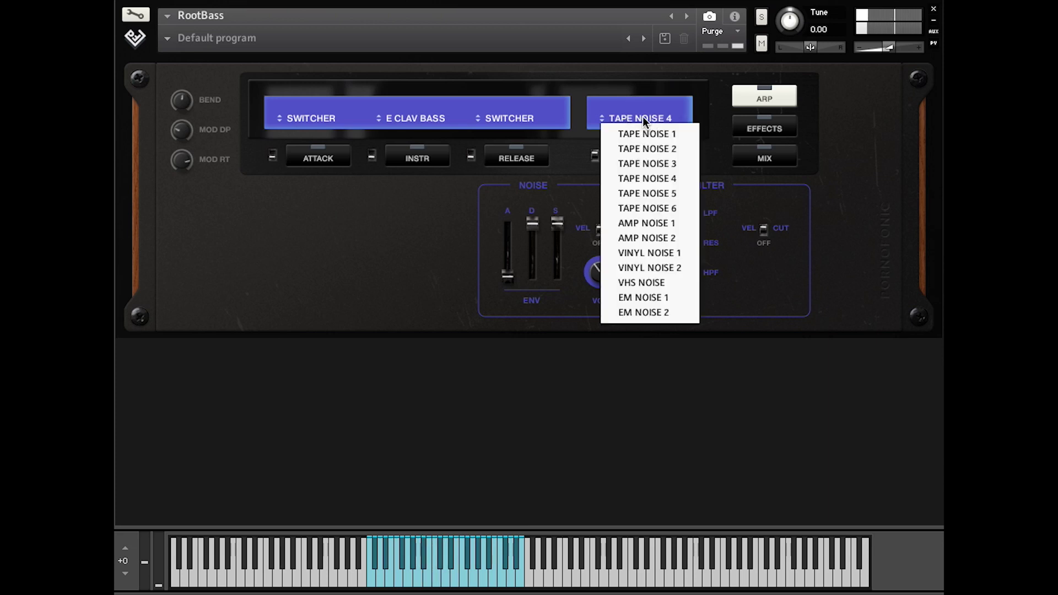
click(641, 162)
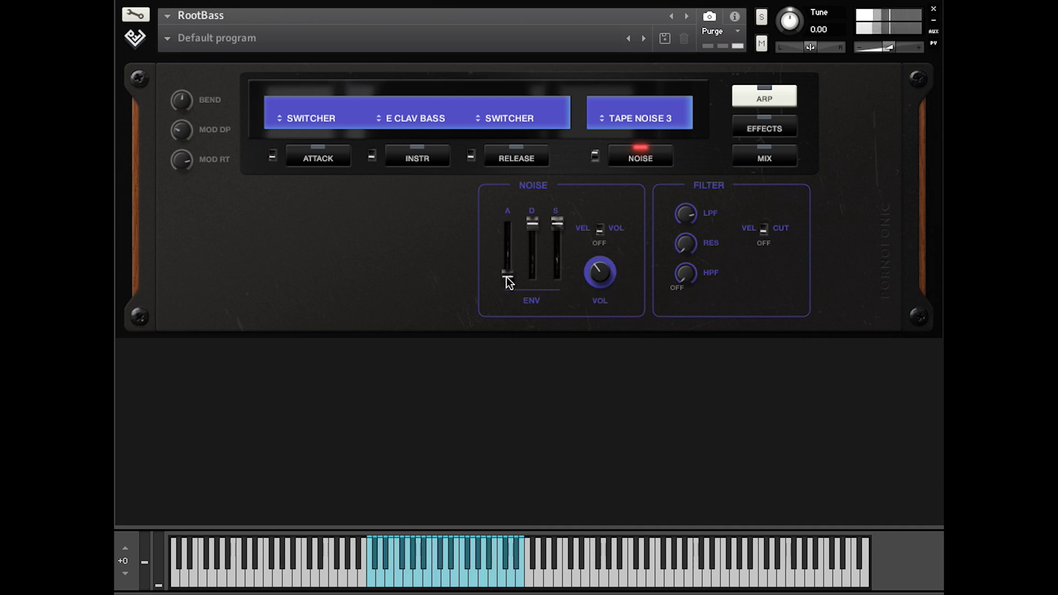
- Lengthen the noise attack to 1.2k then 2.4k ms, toggling the release layer, then reset it to 0.00 ms
drag(508, 274, 510, 156)
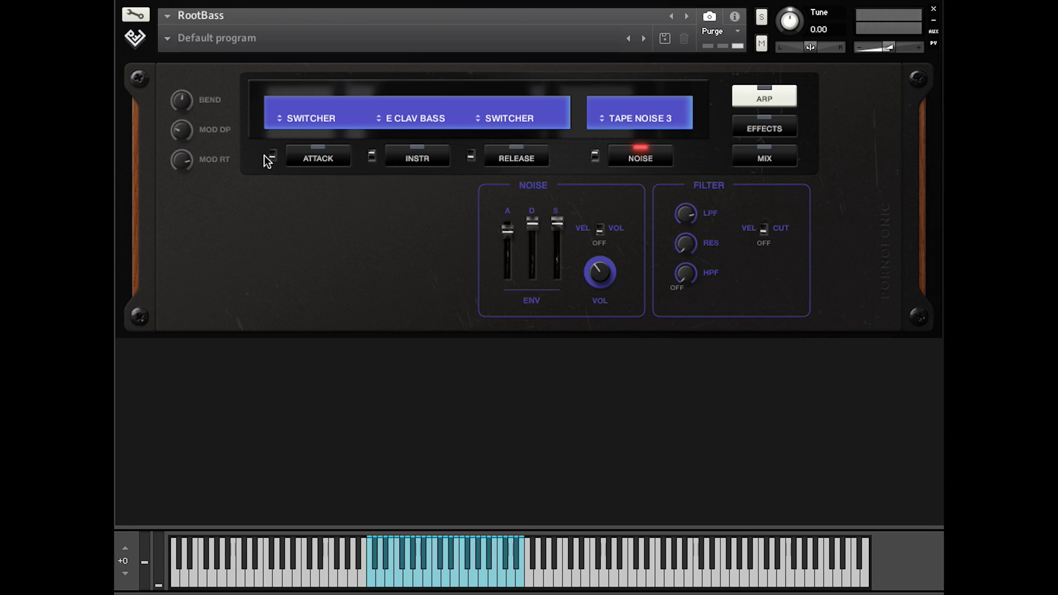
click(472, 157)
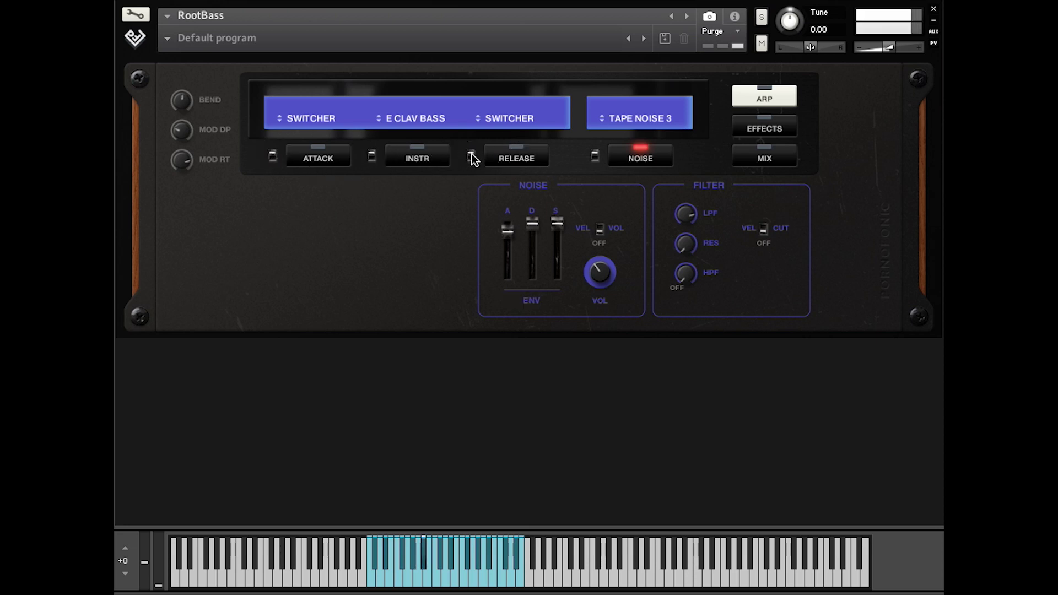
drag(507, 228, 507, 217)
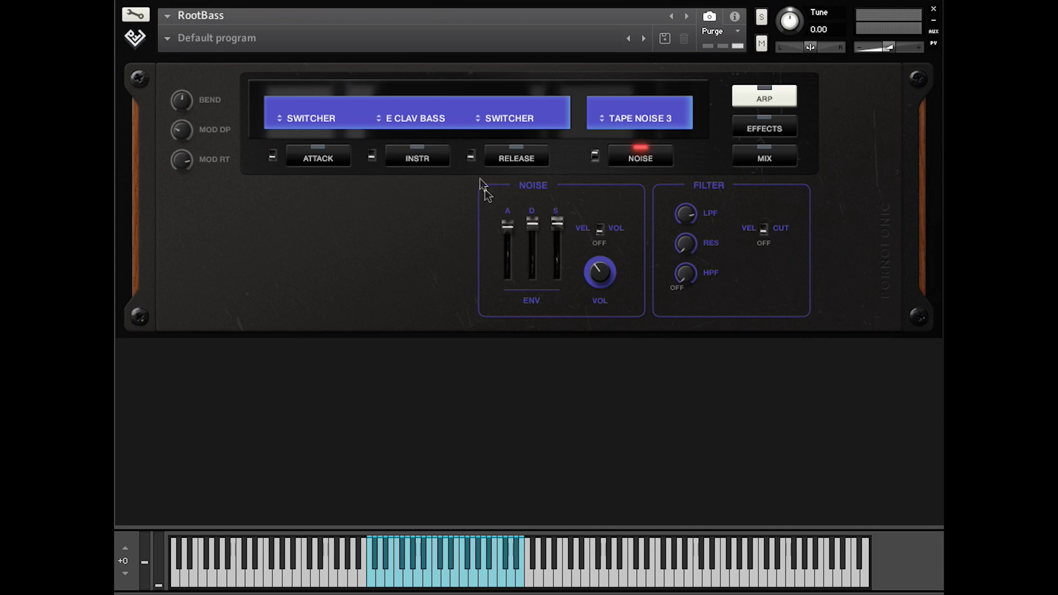
drag(507, 224, 507, 275)
- Try Tape Noise 5 as the noise type, then settle on Tape Noise 6
click(646, 119)
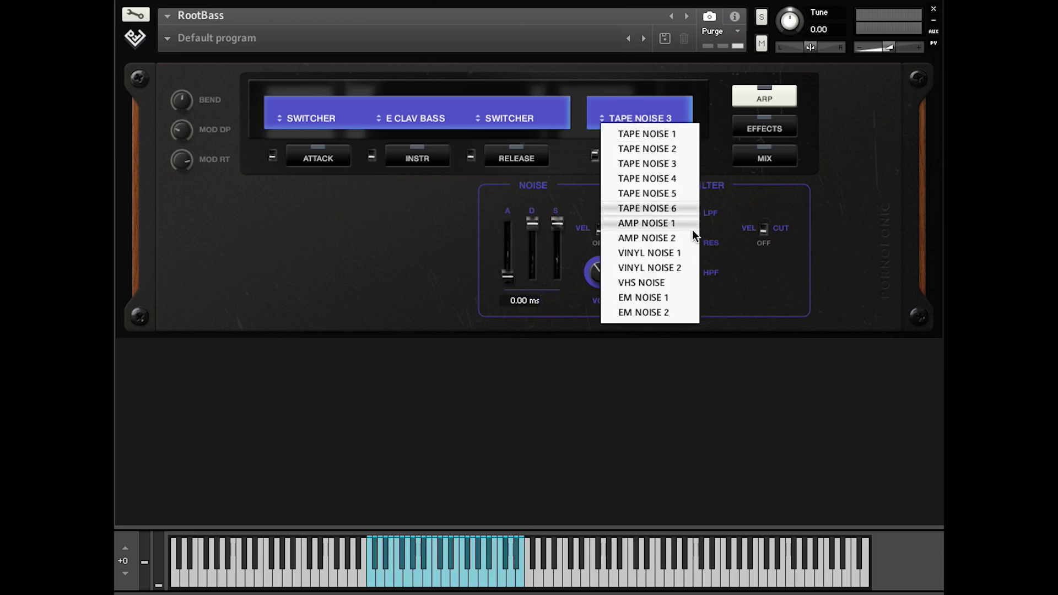
click(657, 191)
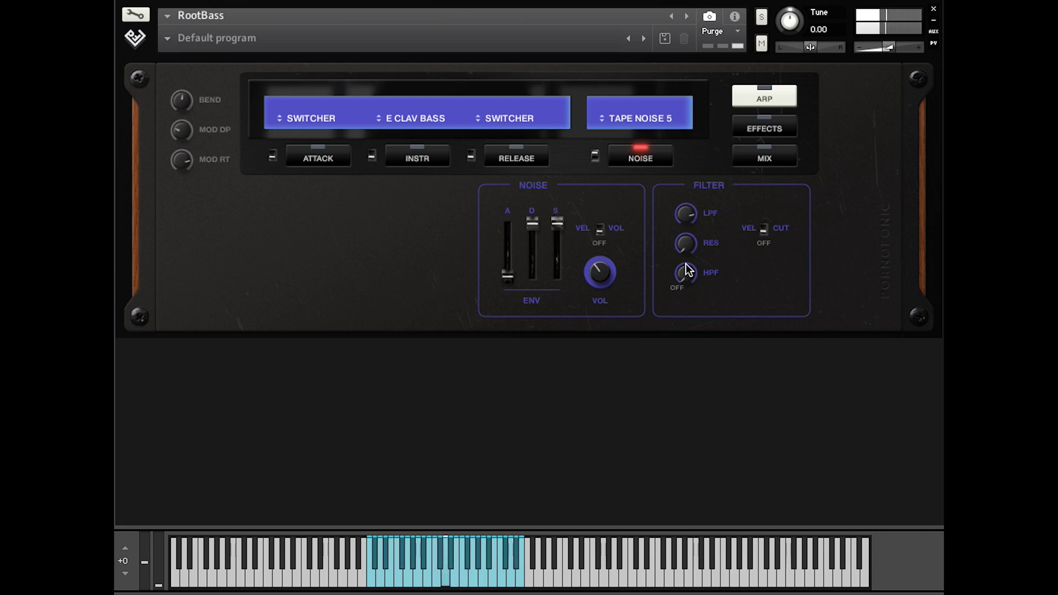
click(633, 126)
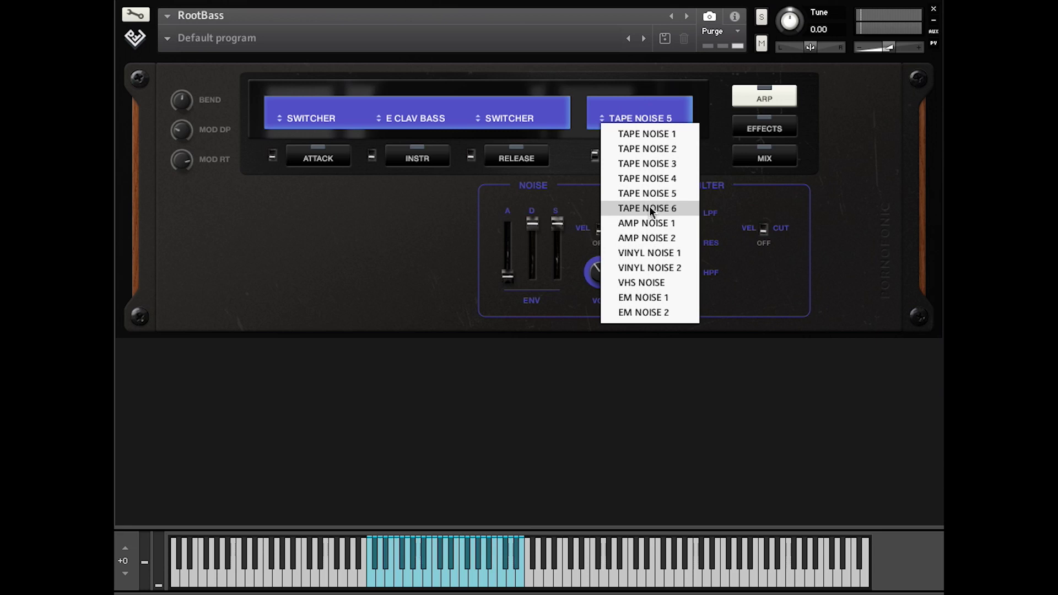
click(646, 208)
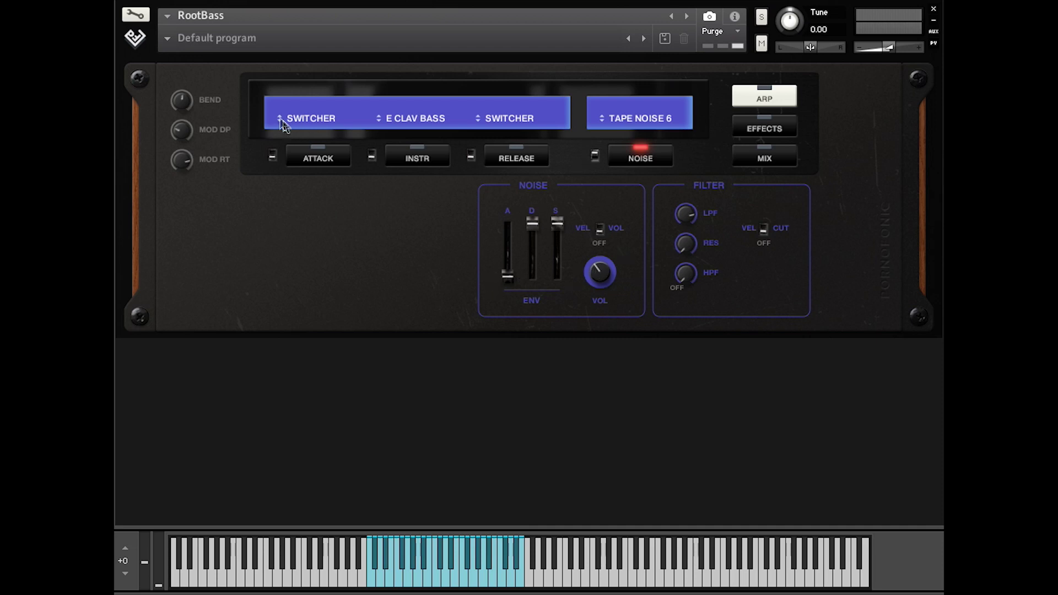
click(302, 118)
- Put Bad Circuits on the attack and release layers and Contact Bass in the middle layer
click(326, 282)
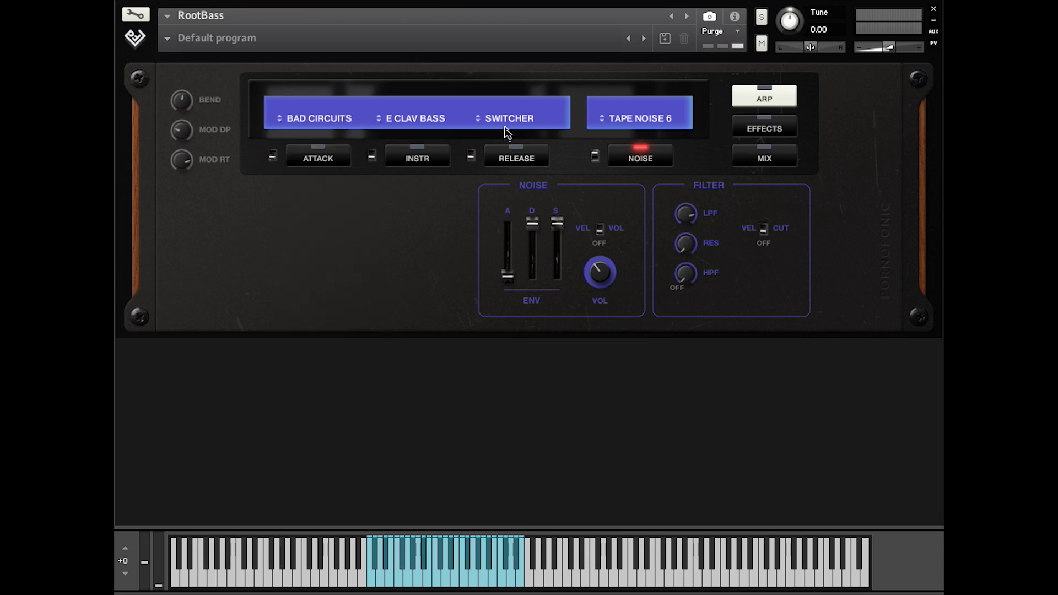
click(503, 128)
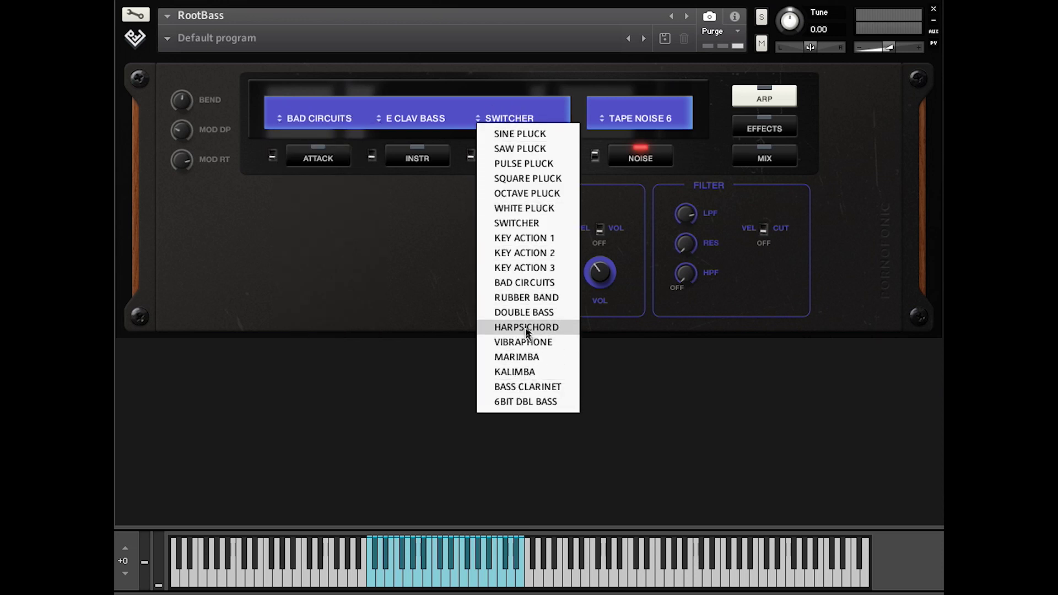
click(525, 284)
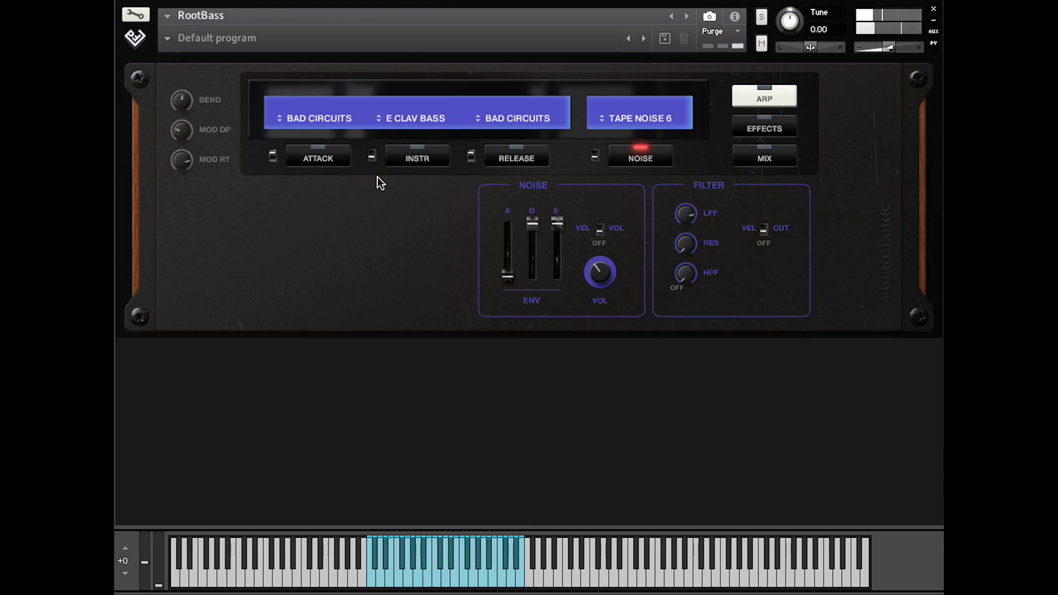
click(405, 121)
click(433, 252)
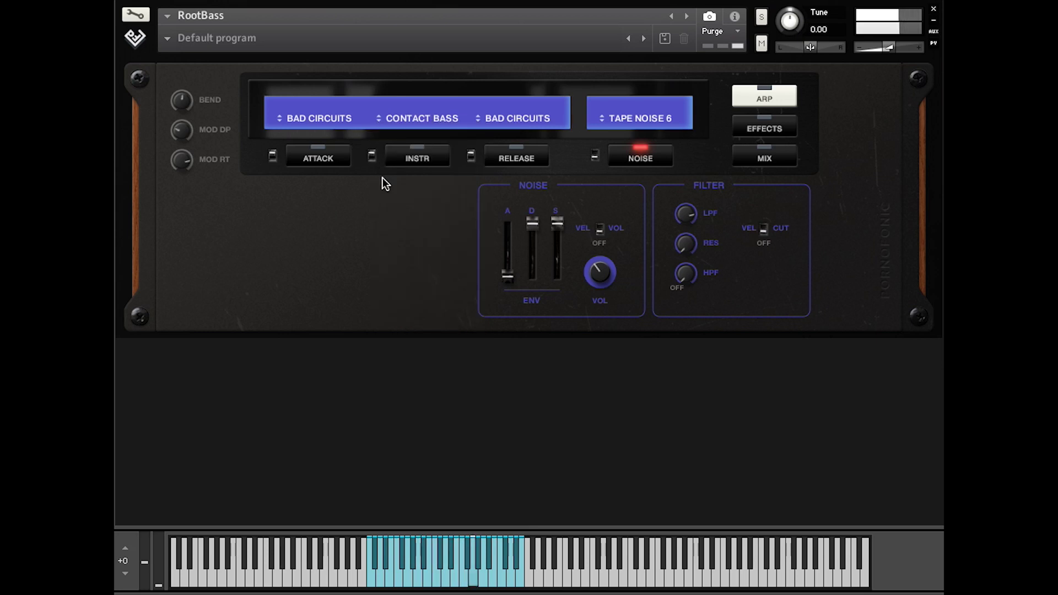
click(518, 163)
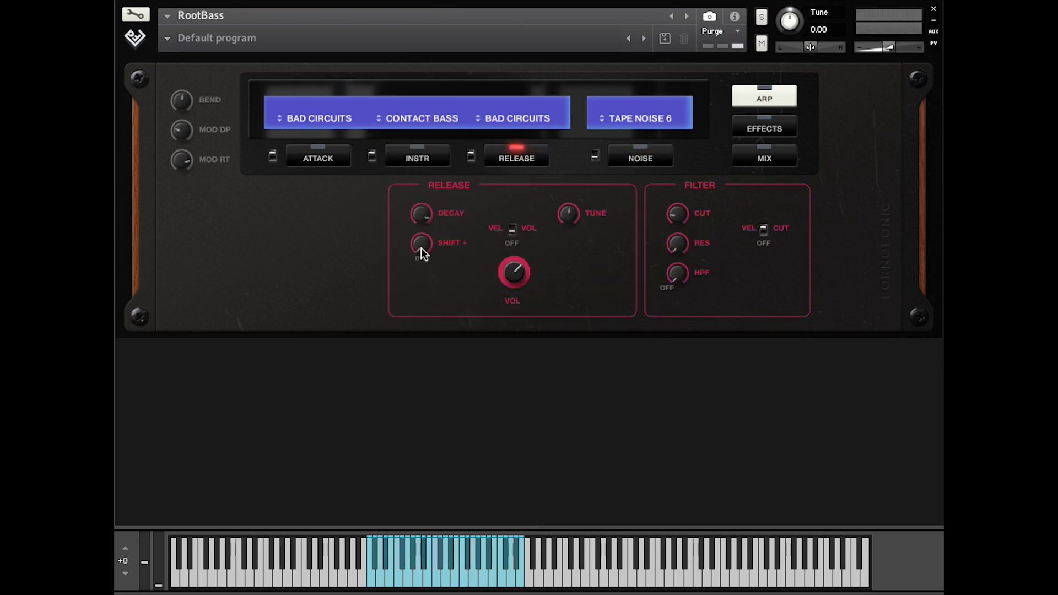
- Tune the release layer to +78 ms shift, 59.8 Hz cutoff and 248 Hz high-pass
drag(419, 246, 422, 201)
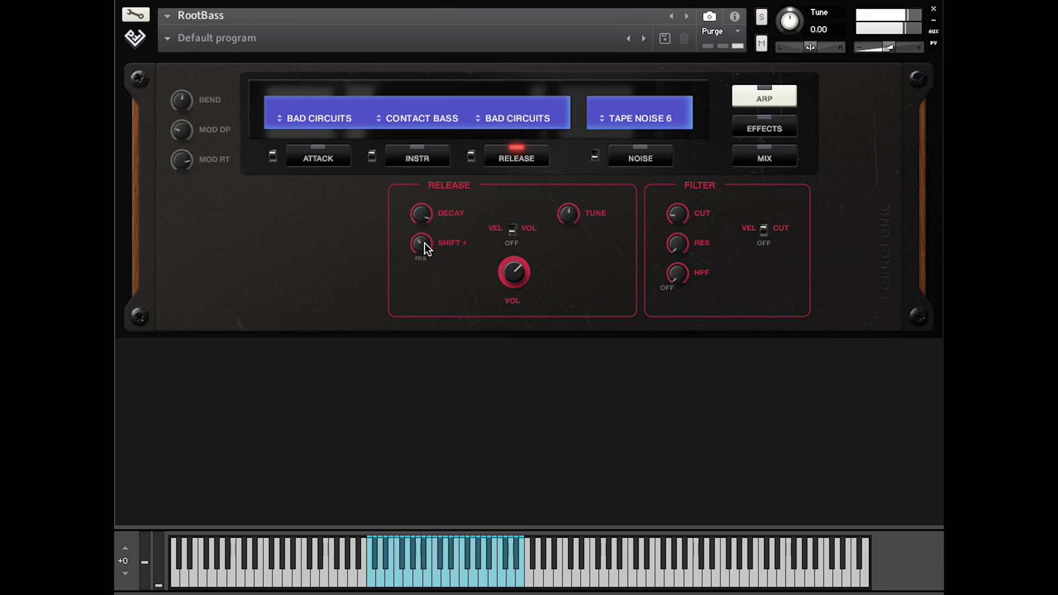
drag(680, 219, 682, 230)
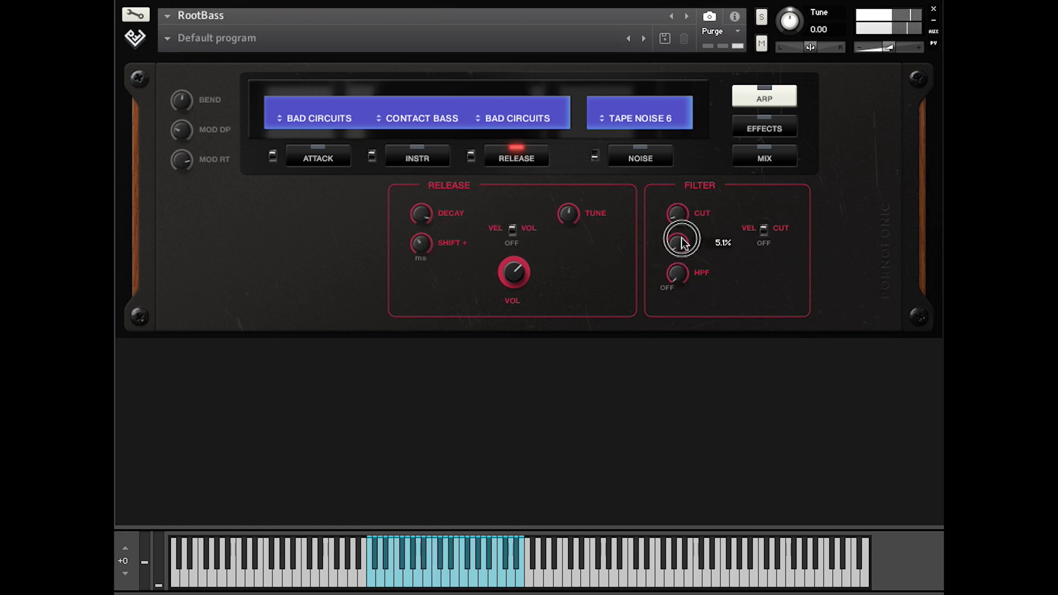
mouse_move(679, 274)
mouse_down()
mouse_move(676, 241)
mouse_move(689, 293)
mouse_move(680, 270)
mouse_up()
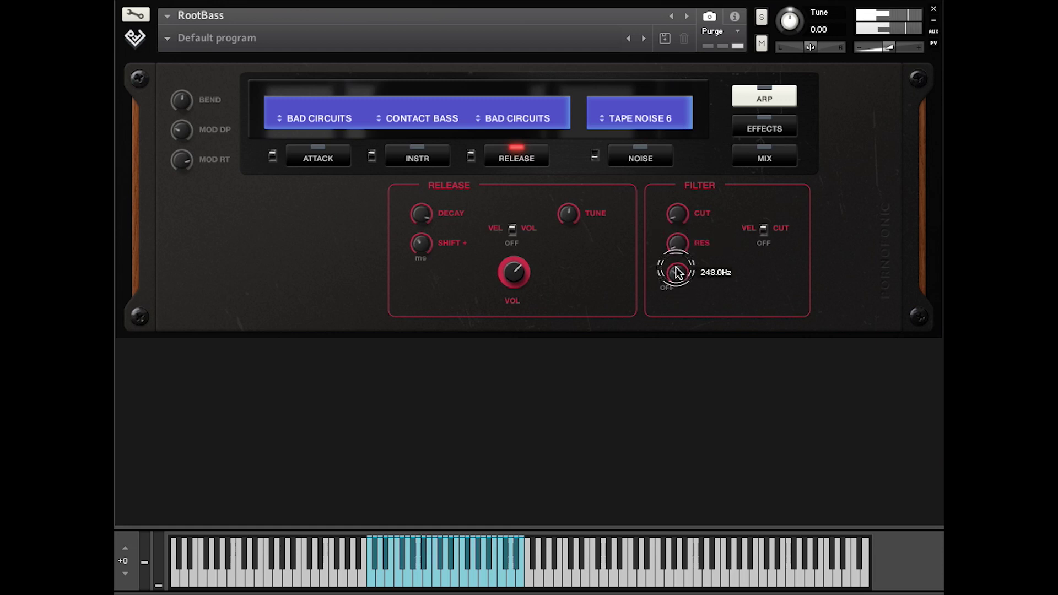
click(307, 158)
click(534, 278)
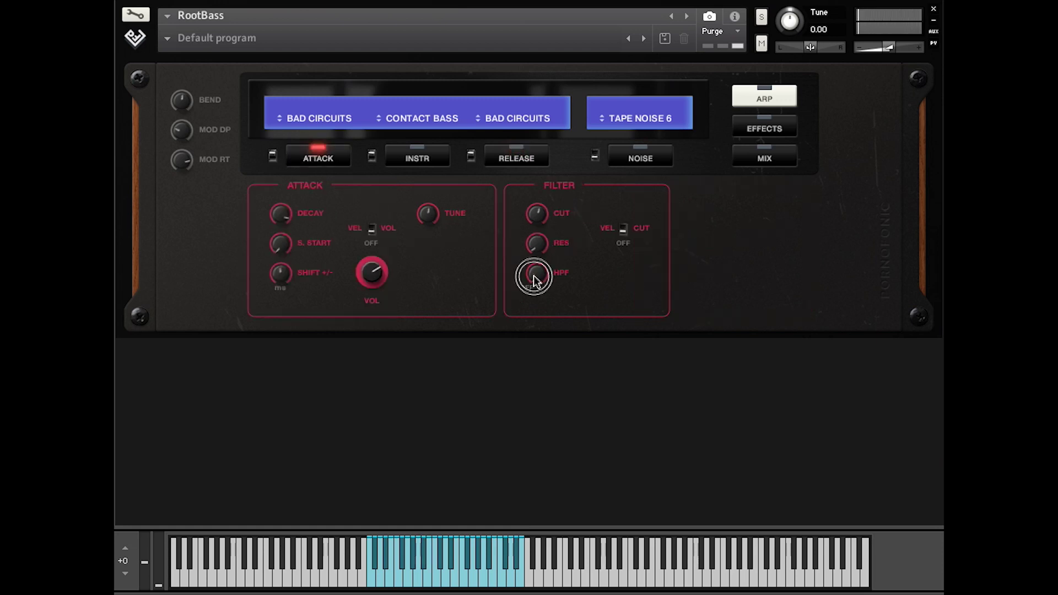
- Raise the attack cutoff to 520.2 Hz; set instrument attacks 15.8/453 ms, resonance 10.3%, cutoff 56.3 Hz
click(539, 231)
drag(539, 232, 494, 278)
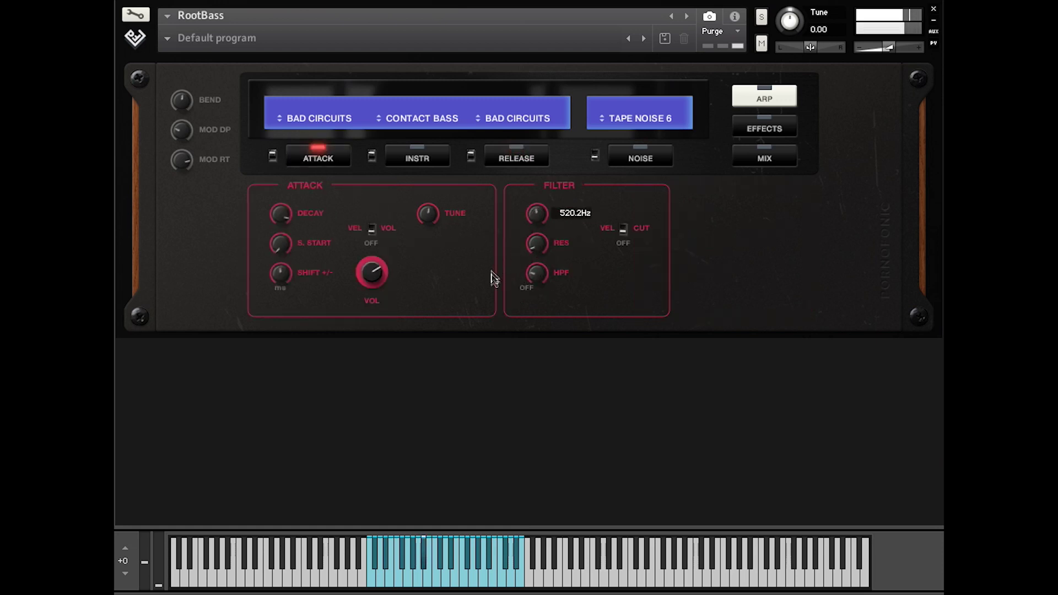
click(424, 160)
drag(218, 276, 220, 232)
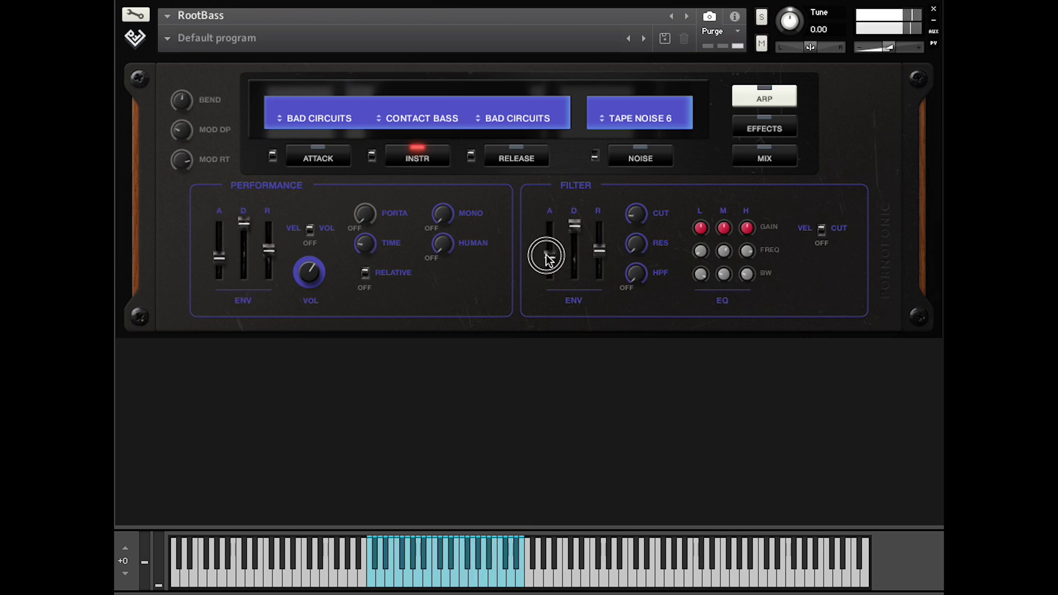
drag(548, 259, 548, 255)
mouse_move(636, 241)
mouse_down()
mouse_move(633, 220)
mouse_move(634, 240)
mouse_up()
click(634, 243)
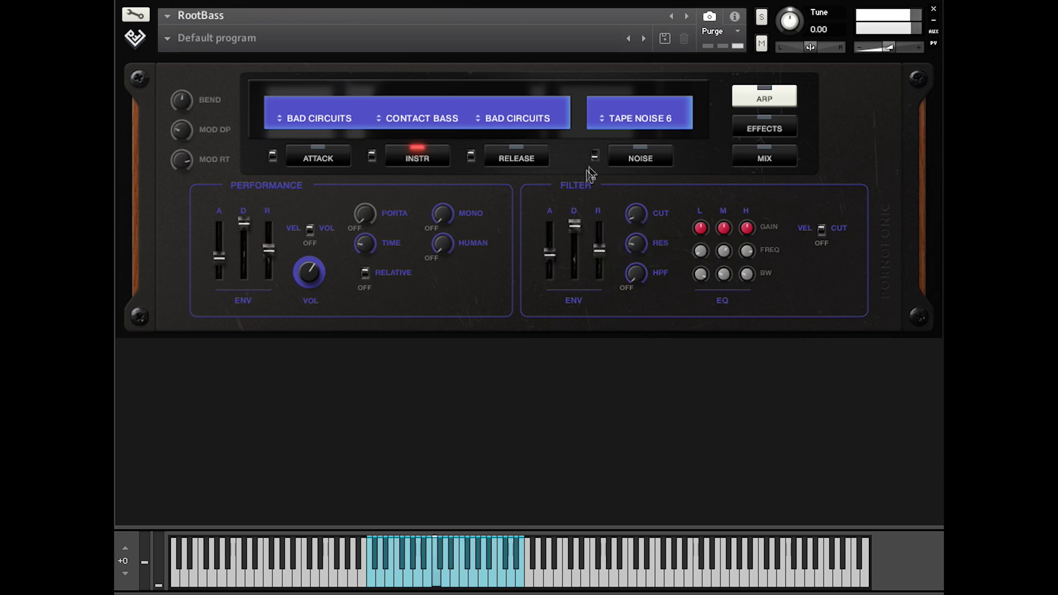
- Switch the noise to Vinyl Noise 1 and try Hammer Bass with 14.1% resonance, 35.3 Hz cutoff
click(627, 117)
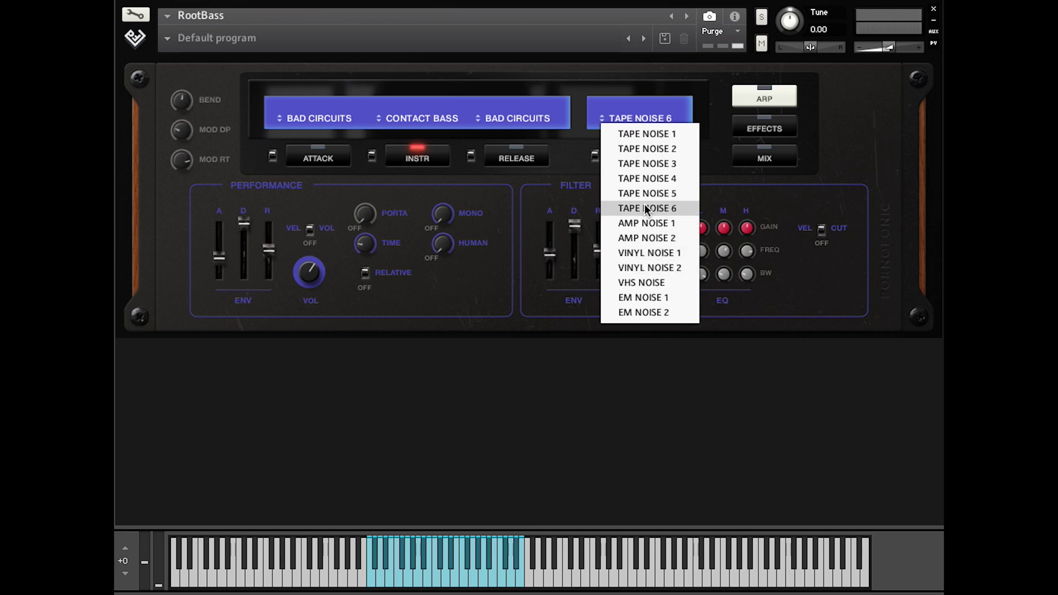
click(653, 252)
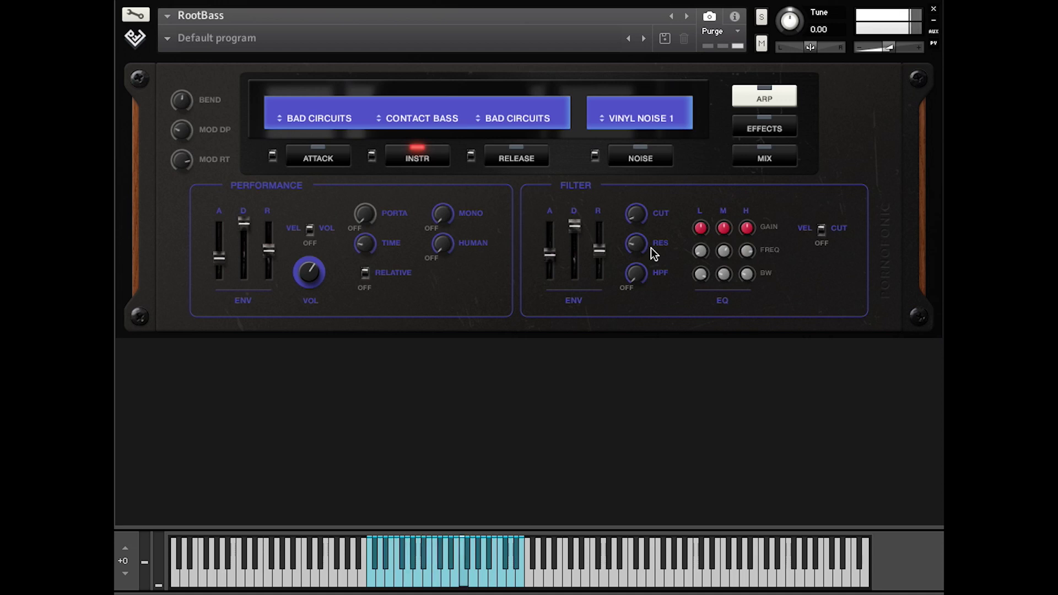
click(435, 122)
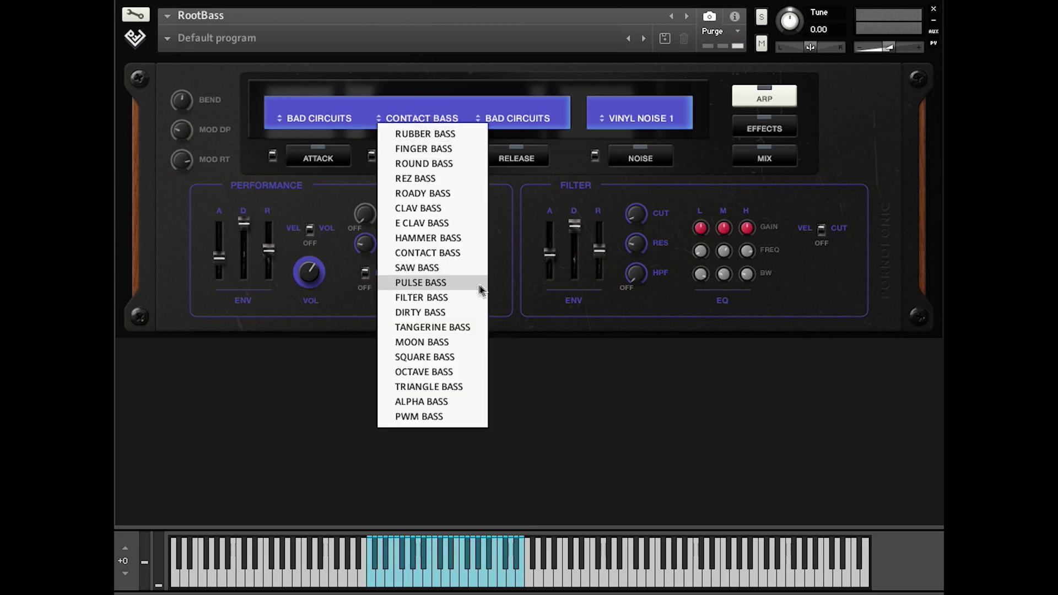
click(421, 238)
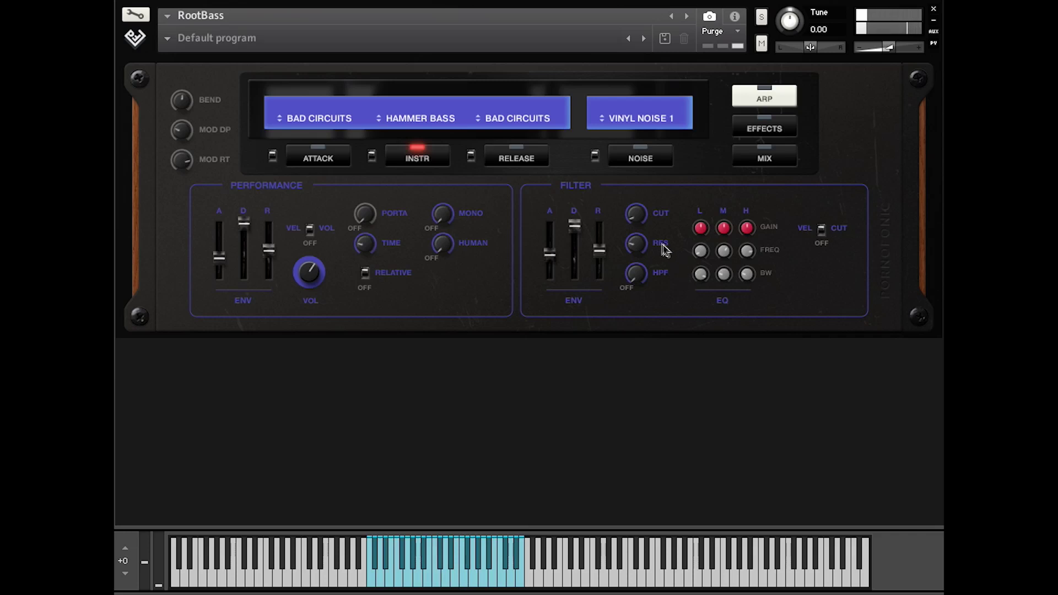
drag(639, 248, 642, 264)
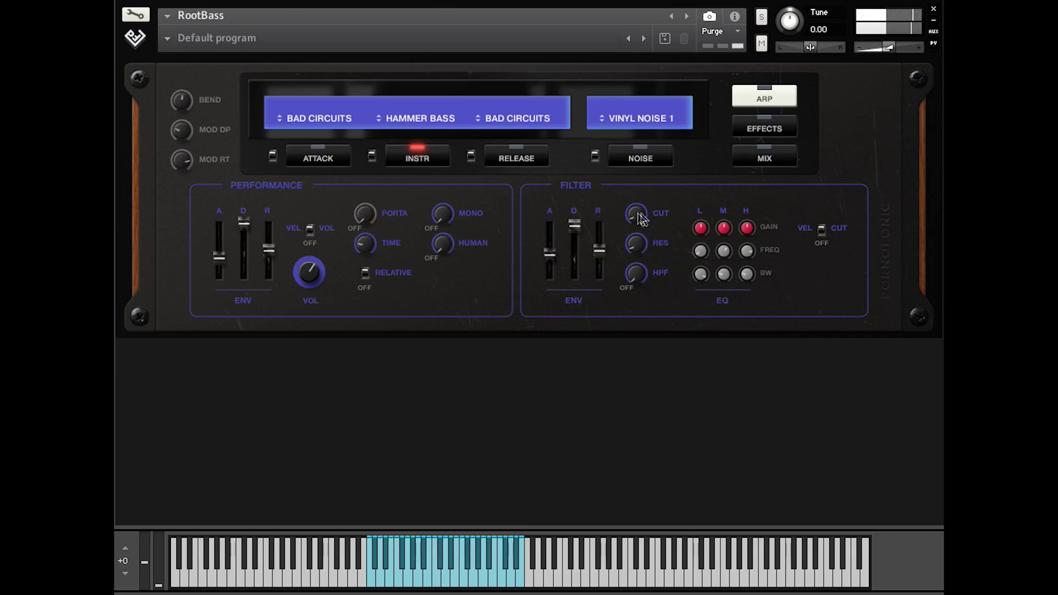
drag(638, 214, 639, 229)
- Audition Saw Bass and Pulse Bass, then settle on Tangerine Bass for the middle layer
click(434, 120)
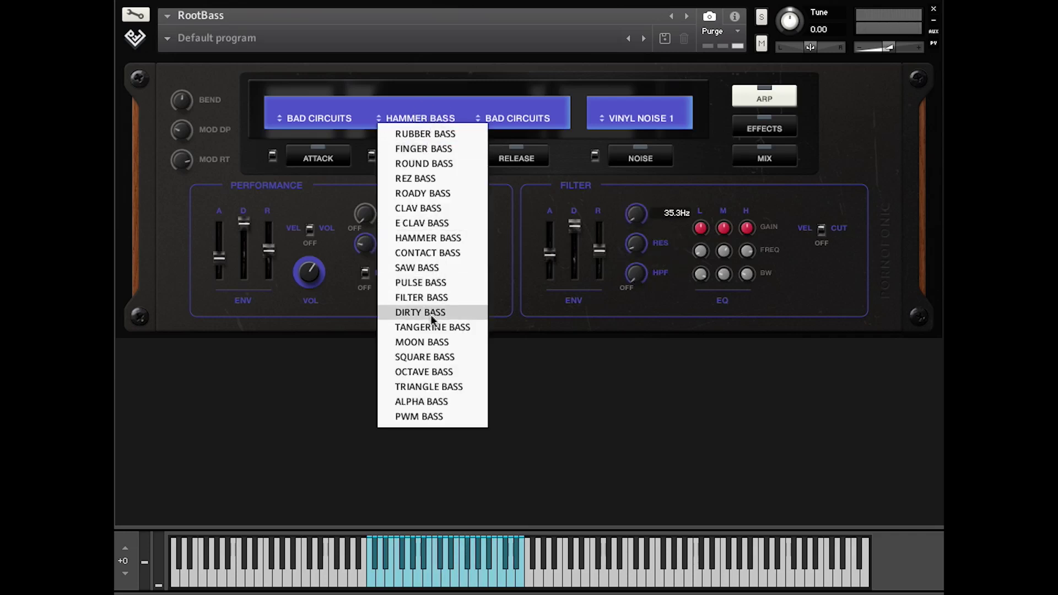
click(418, 267)
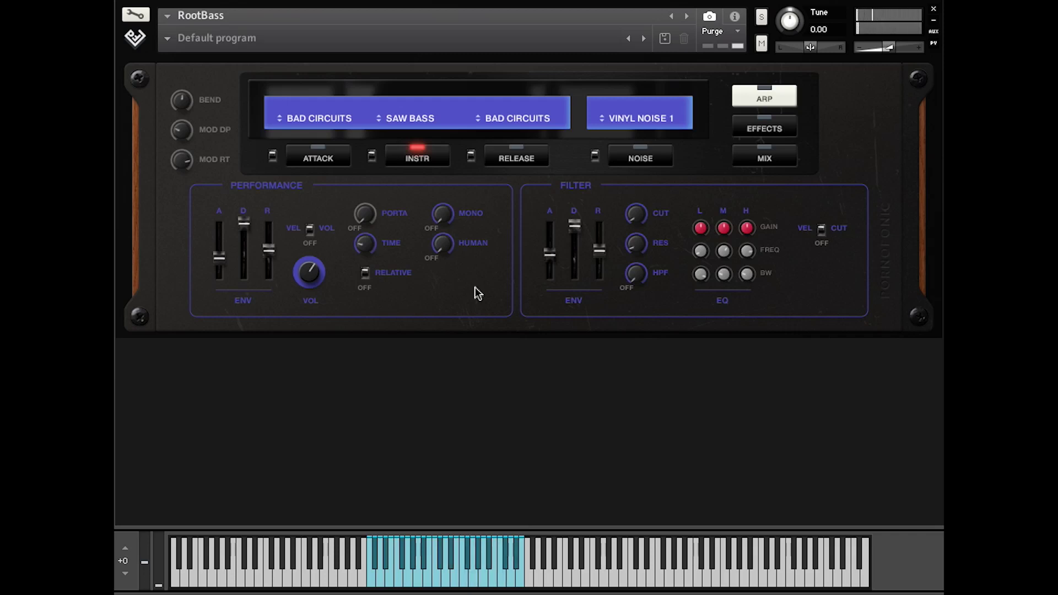
click(392, 127)
click(420, 281)
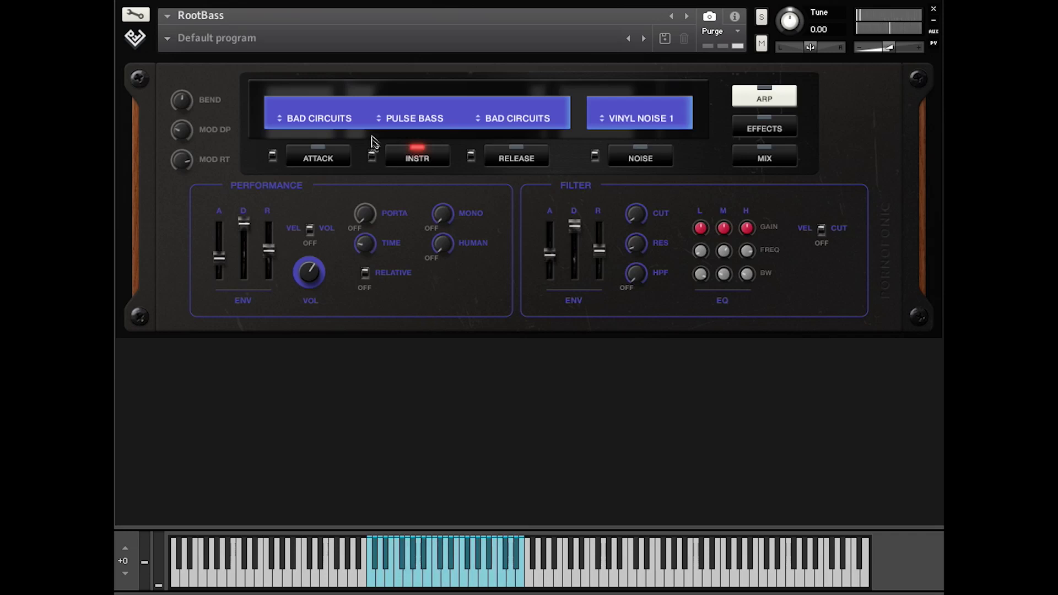
click(393, 122)
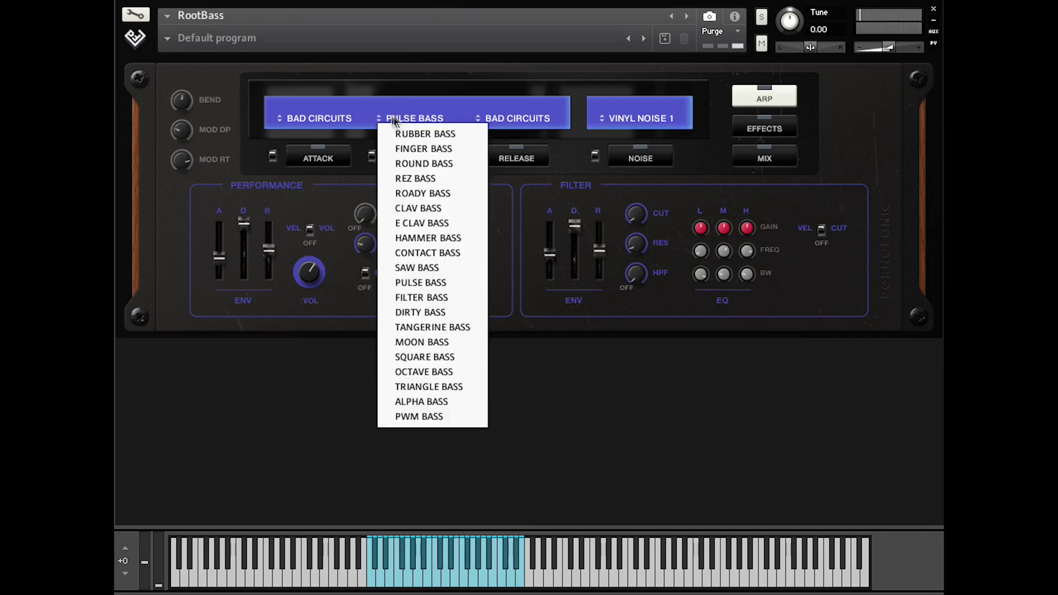
click(433, 327)
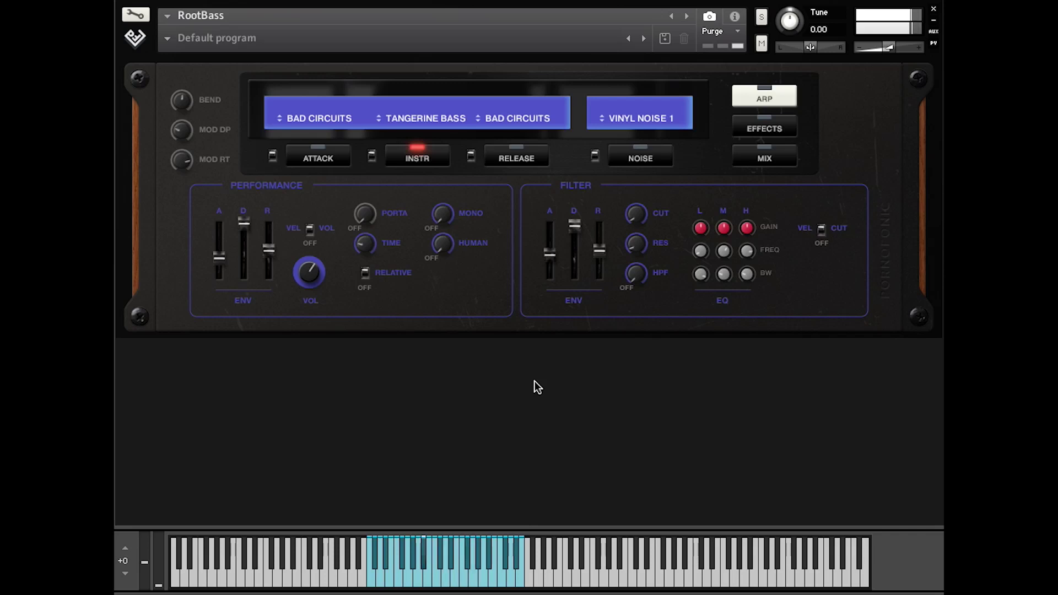
click(527, 119)
- Make the release layer Sine Pluck with its shift set to +50 ms
click(516, 134)
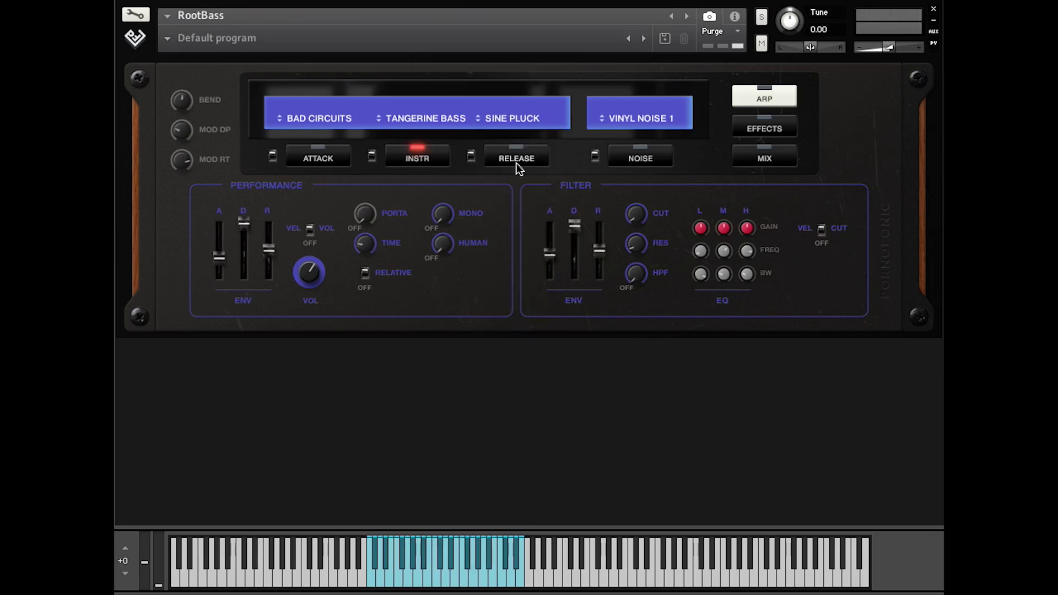
click(517, 160)
click(672, 375)
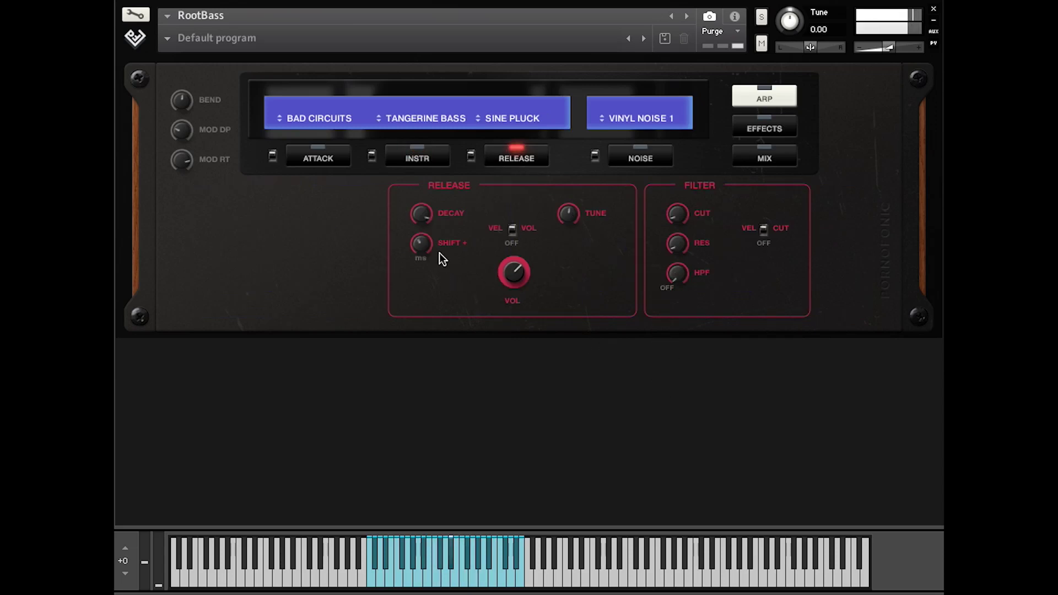
drag(422, 252, 423, 268)
- Change the noise layer to EM Noise 1 and toggle the release, instrument and attack layer switches
click(634, 126)
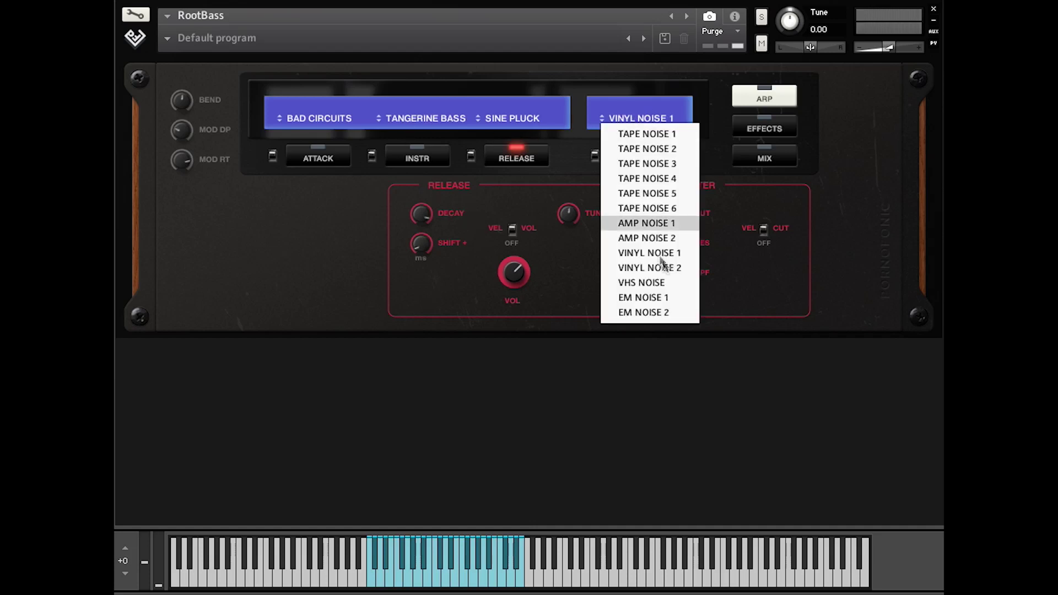
click(653, 298)
click(472, 159)
click(371, 157)
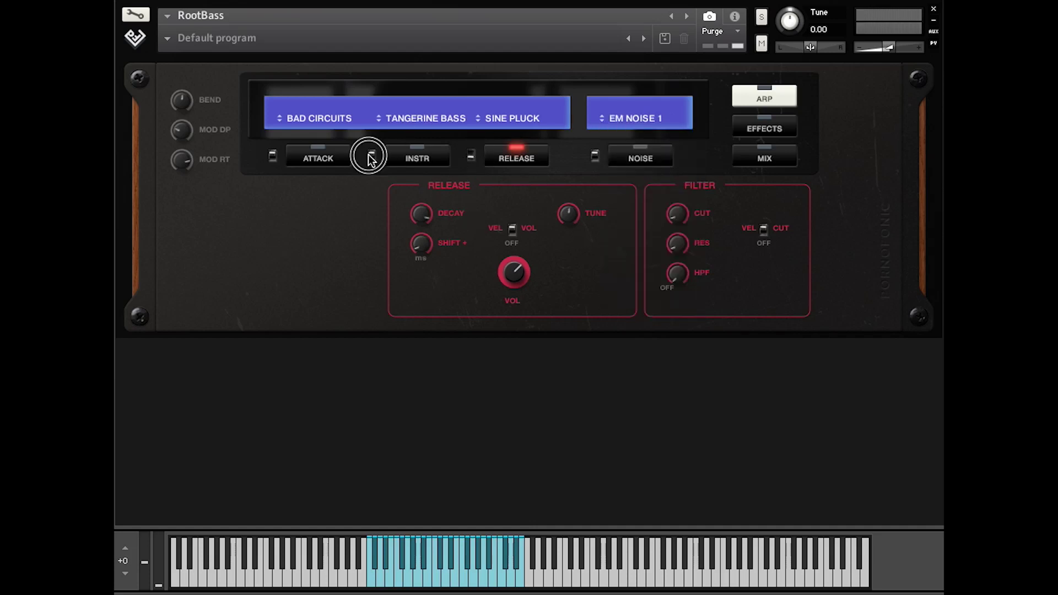
click(272, 157)
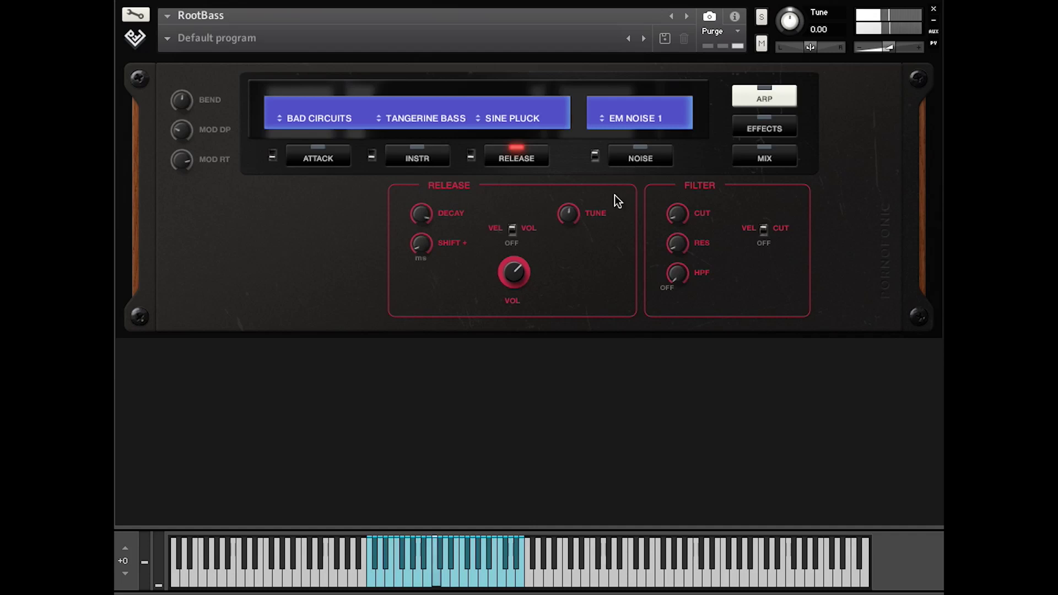
click(641, 159)
- Adjust the noise volume, then audition VHS Noise and Amp Noise 1 before settling on Amp Noise 2
drag(600, 273, 602, 285)
click(618, 118)
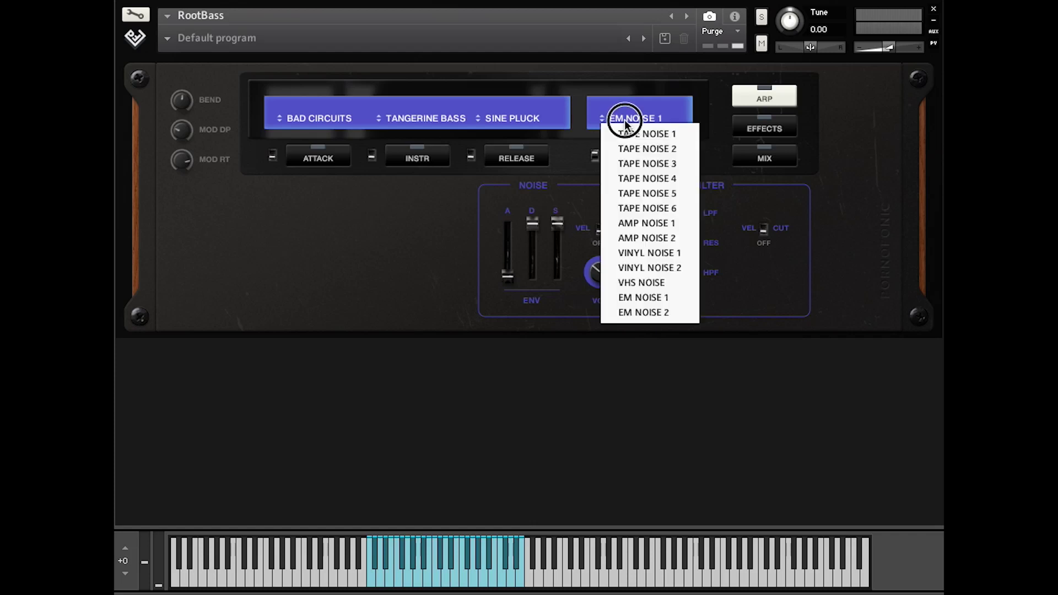
click(643, 283)
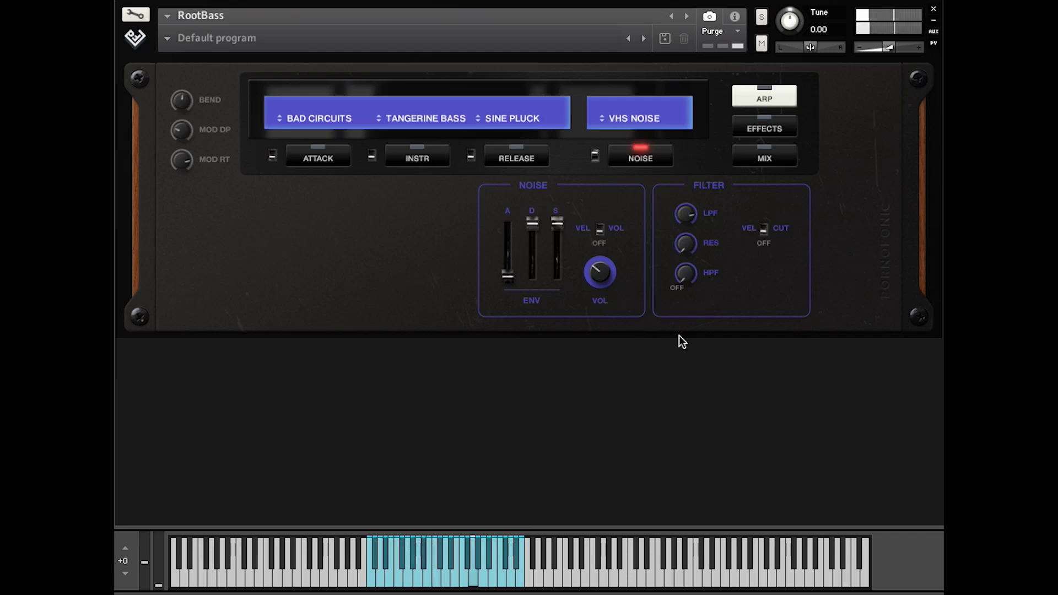
click(638, 118)
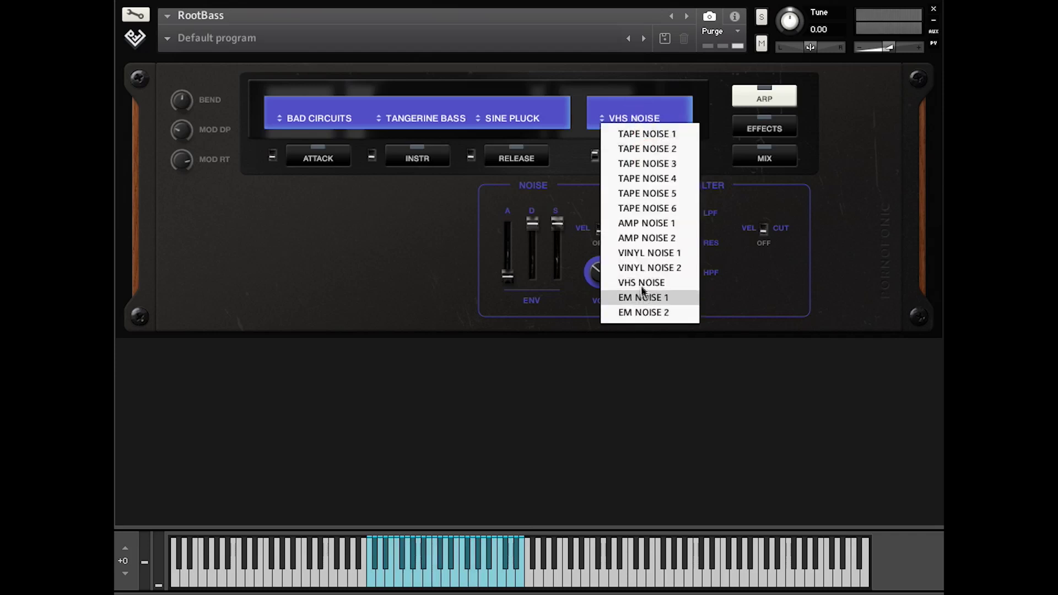
click(643, 224)
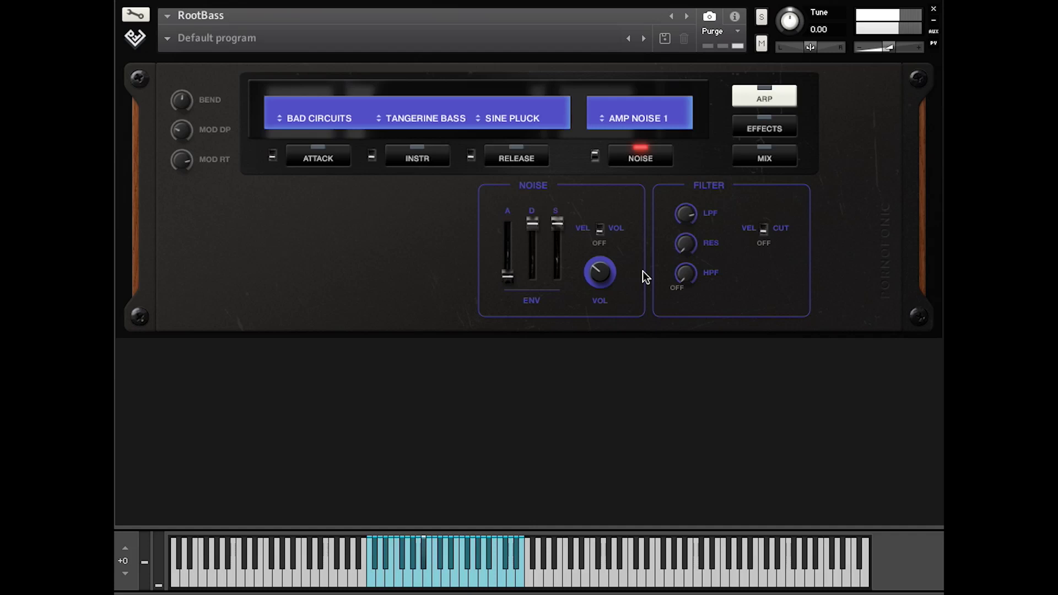
click(637, 118)
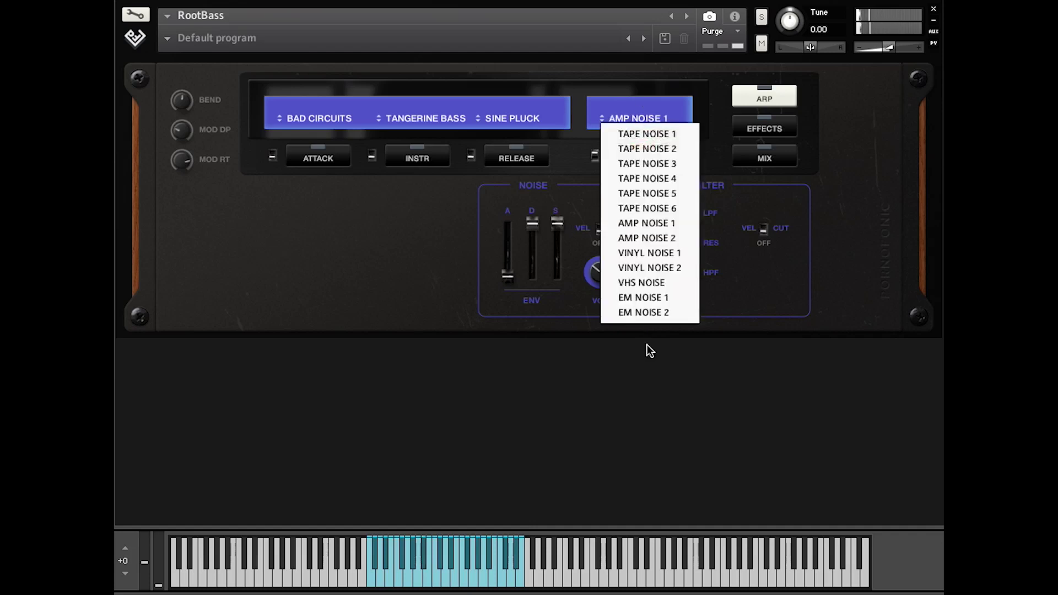
click(644, 240)
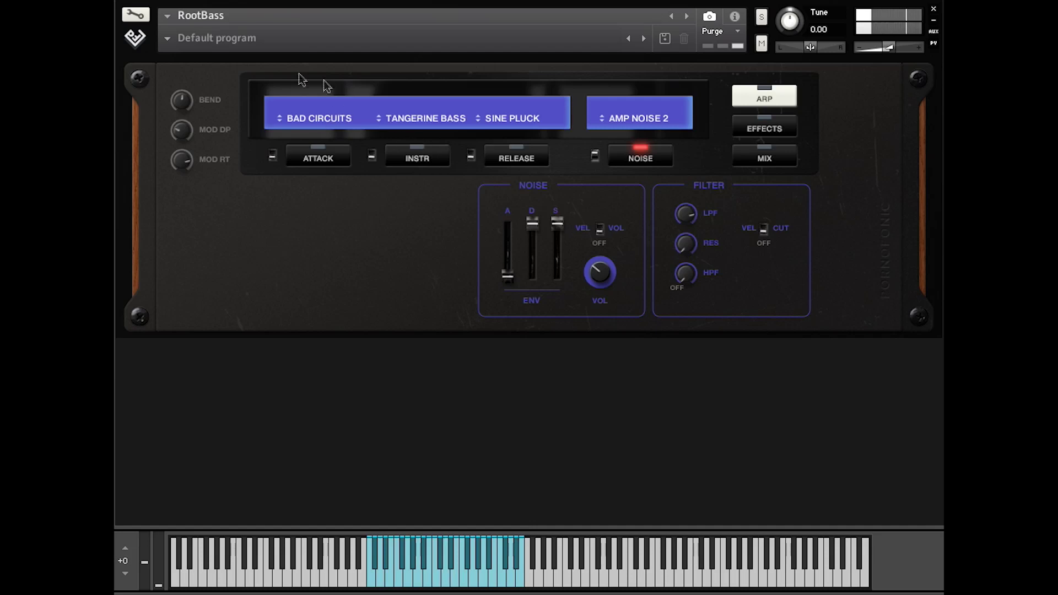
click(167, 39)
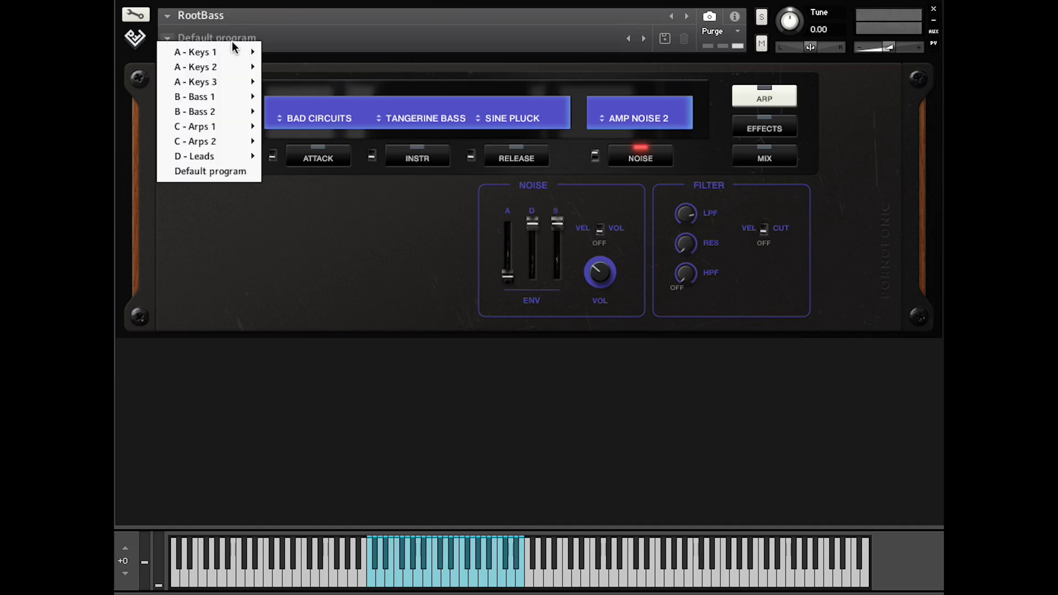
- Load the A - Keys 1 program 'Keys 1 - Ain't Got A Lot To Say', keeping Tangerine Bass
mouse_move(249, 51)
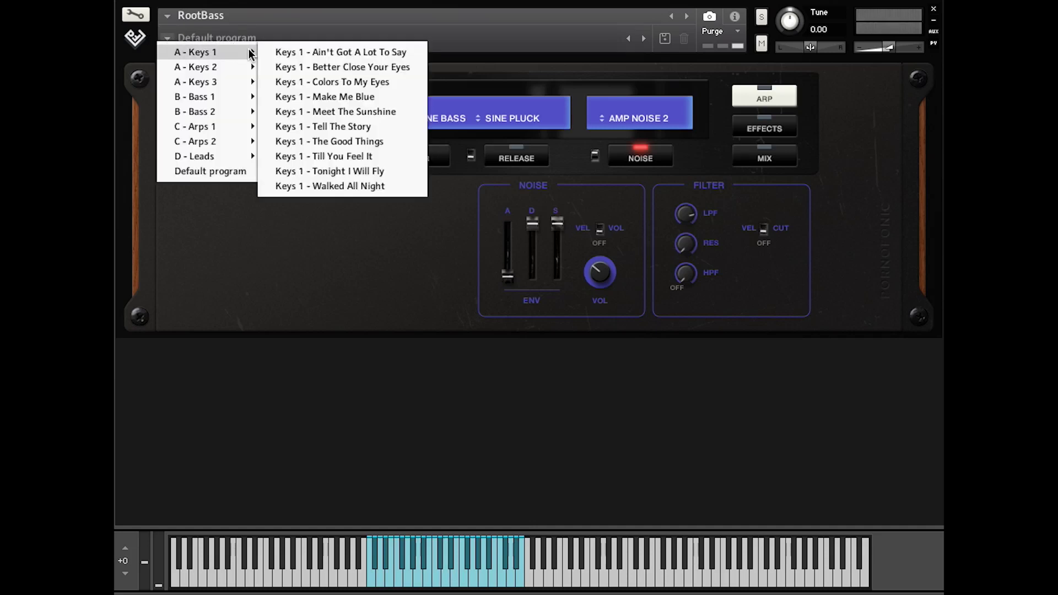
click(318, 52)
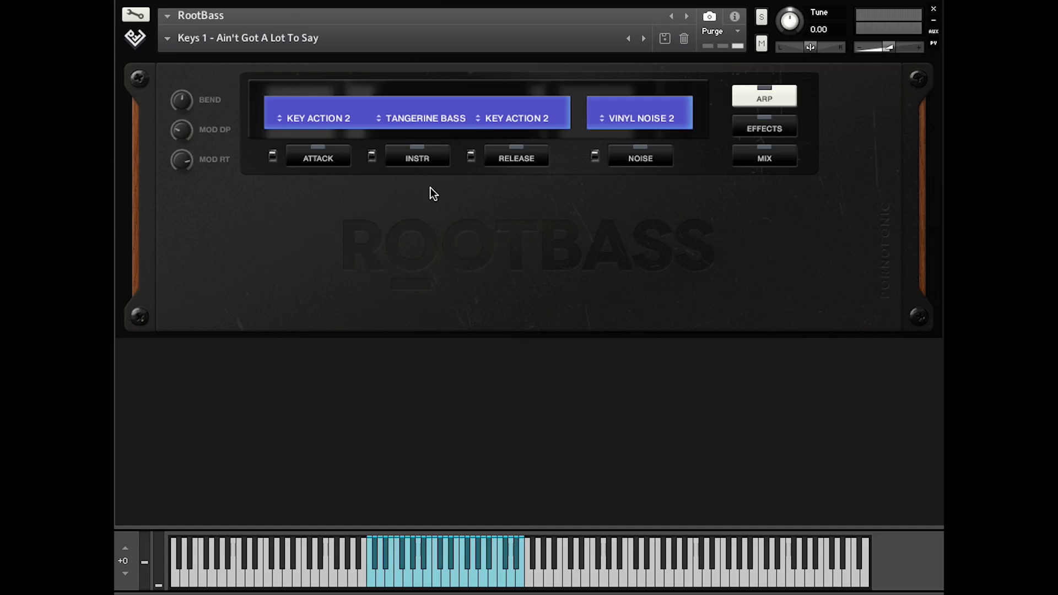
click(420, 120)
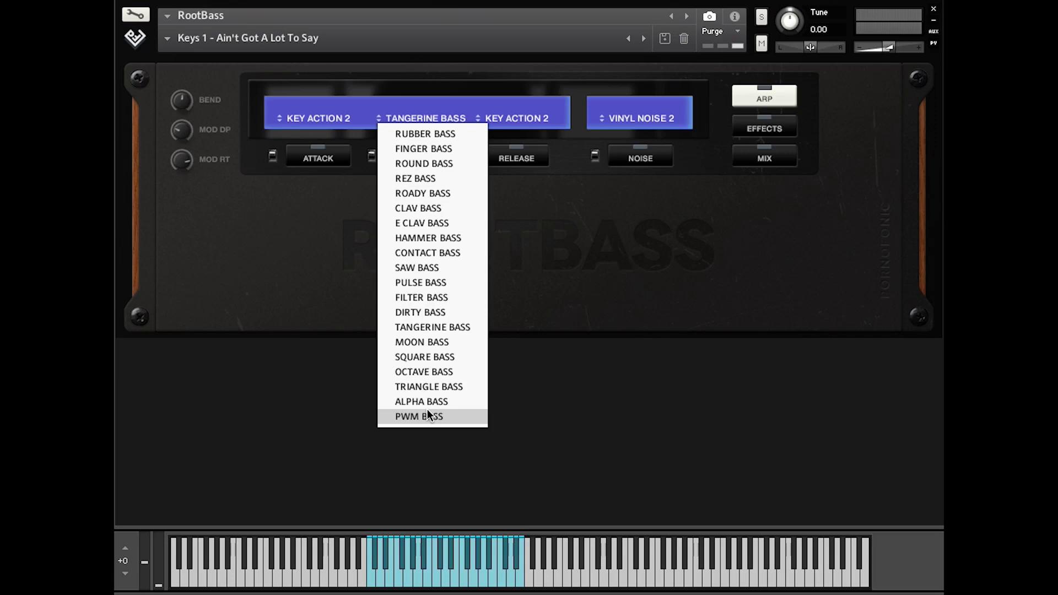
click(561, 376)
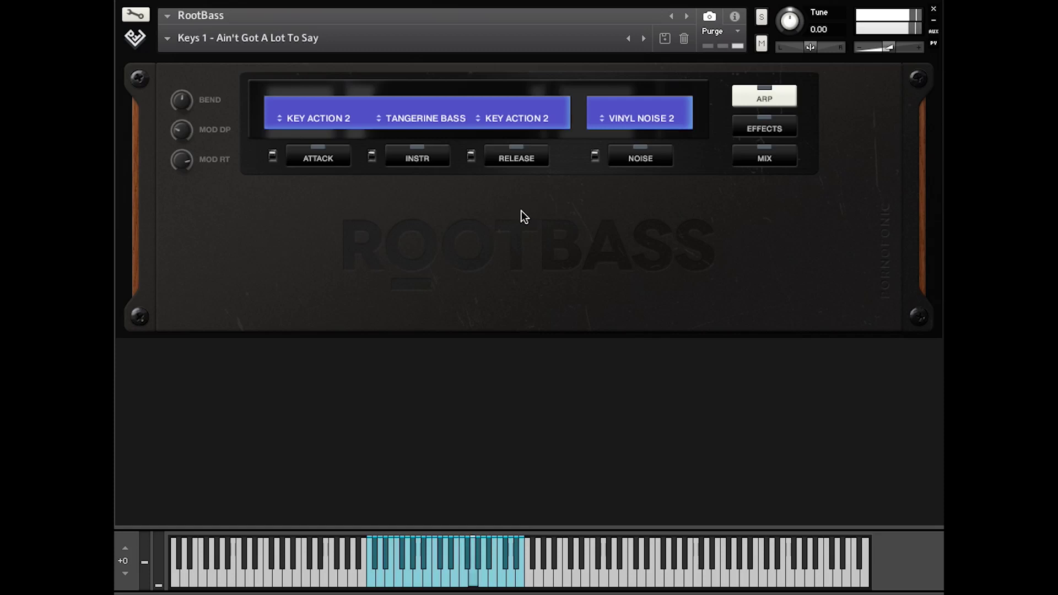
- Set attack volume to -3.5 dB and instrument volume to -12.9 dB, then advance to Better Close Your Eyes
click(300, 161)
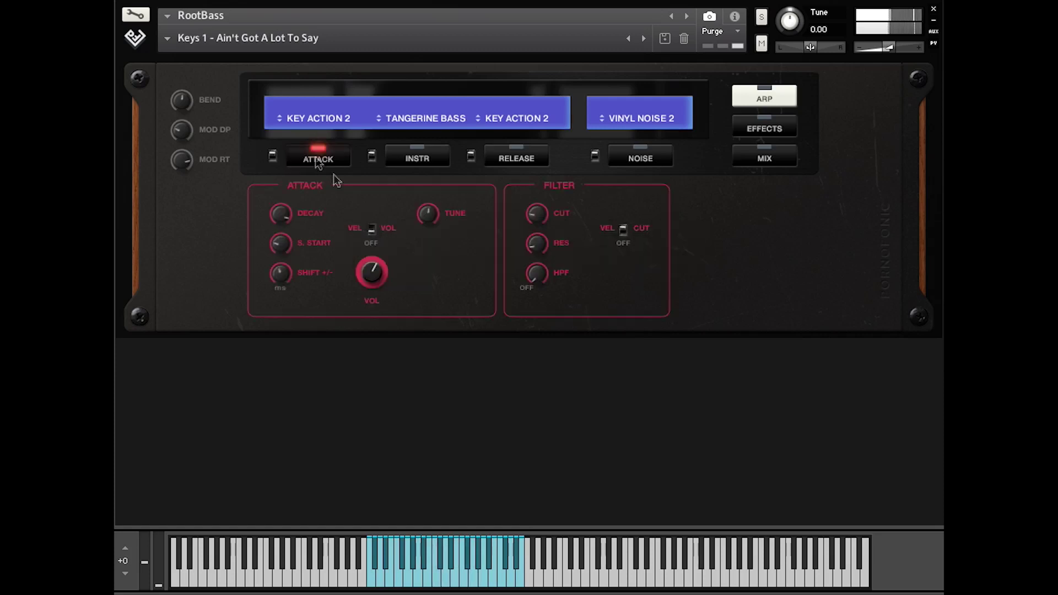
drag(358, 277, 368, 253)
click(406, 163)
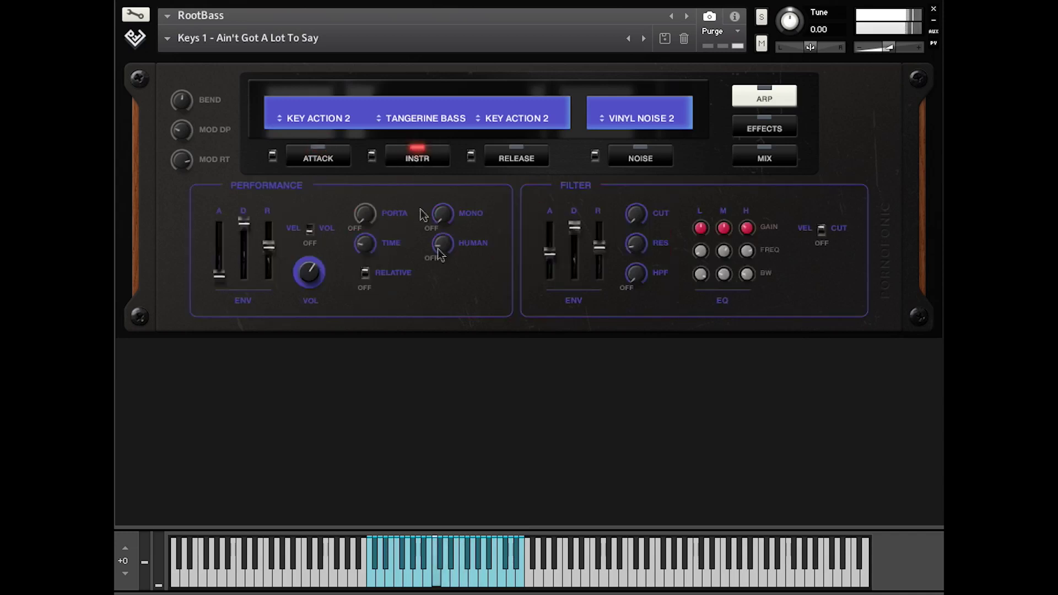
drag(310, 272, 312, 300)
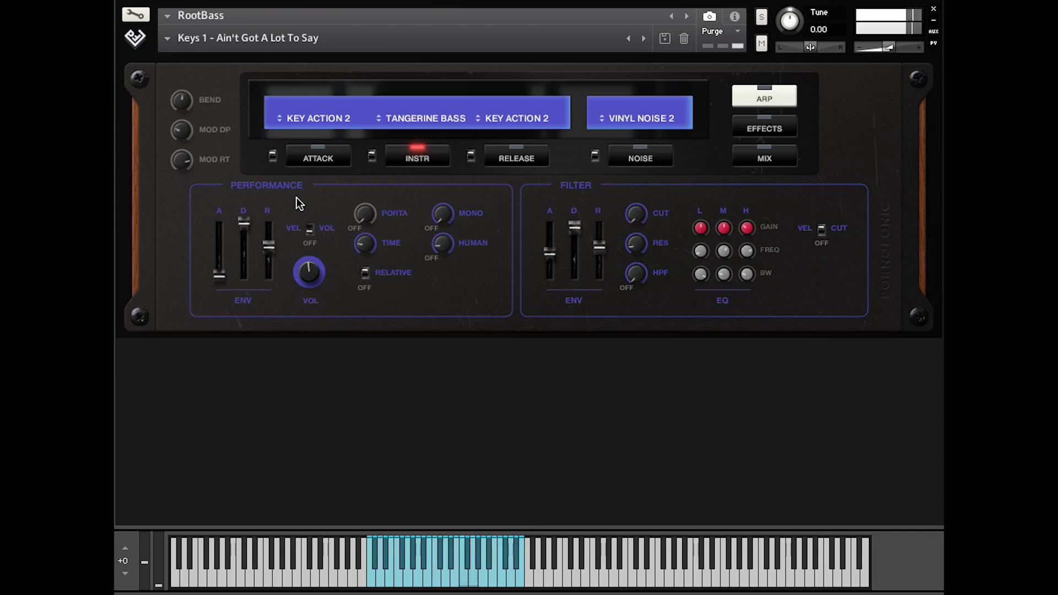
click(643, 38)
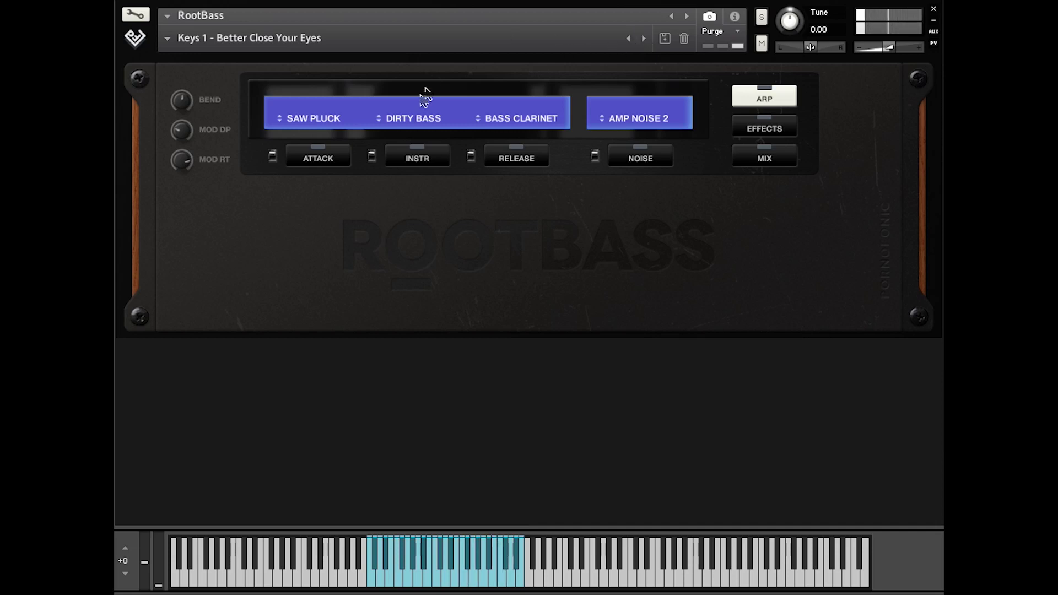
- Step past Colors To My Eyes and Make Me Blue, then load Keys 1 - Meet The Sunshine
click(643, 38)
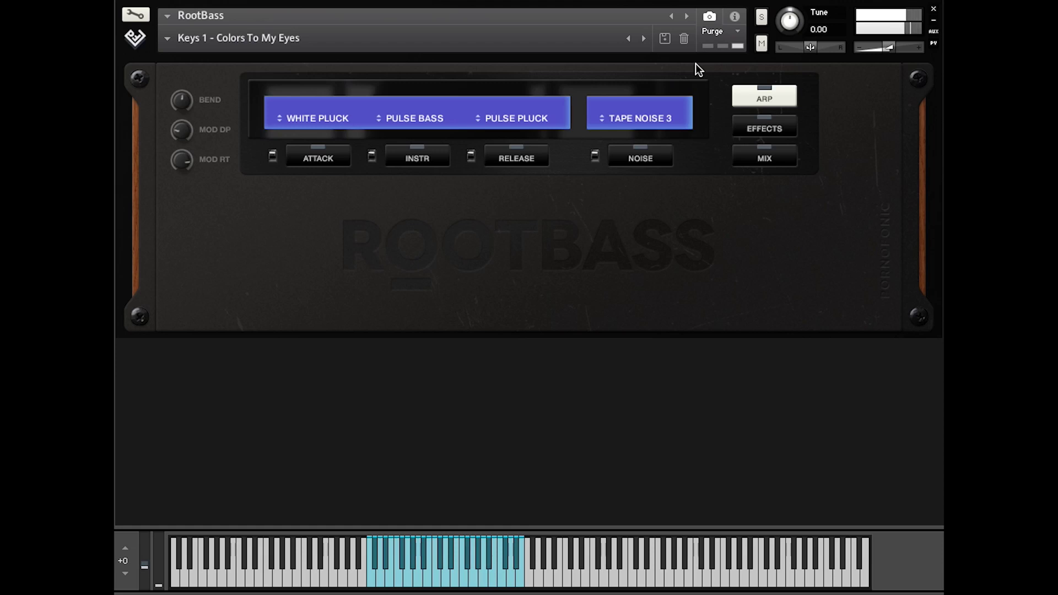
click(643, 37)
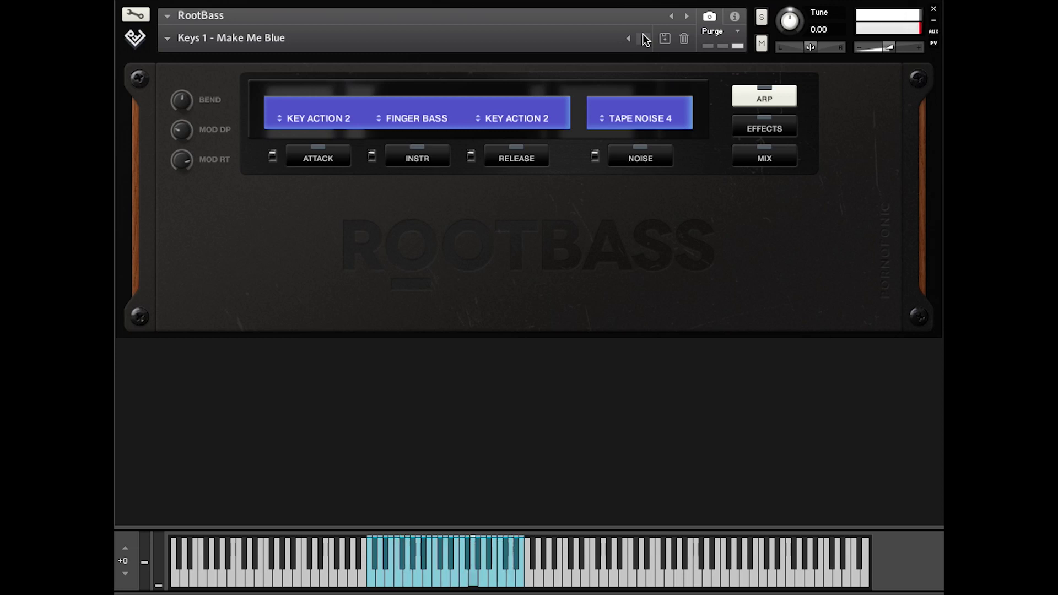
click(167, 36)
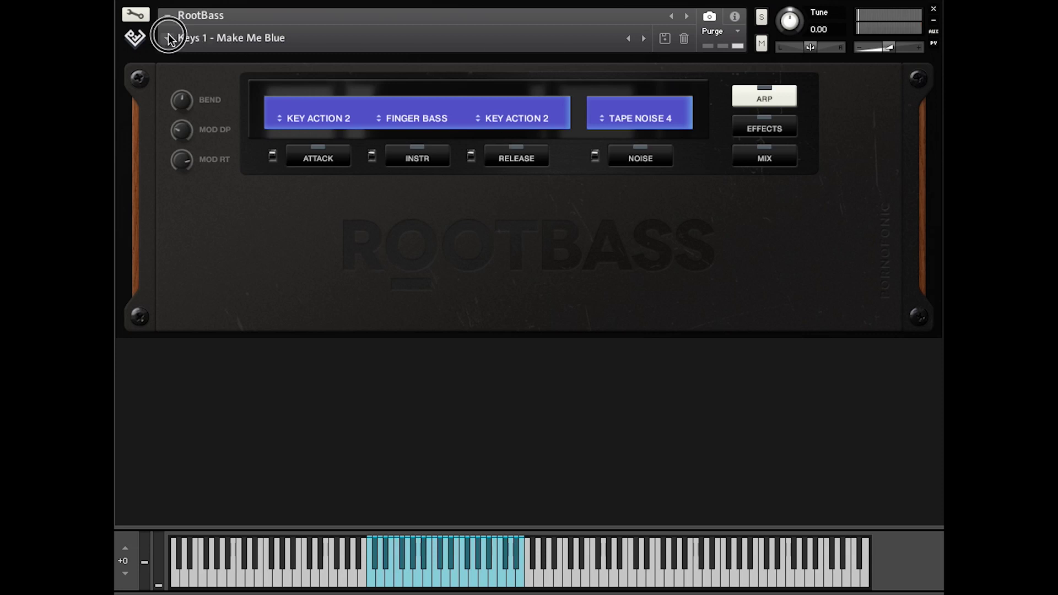
mouse_move(196, 52)
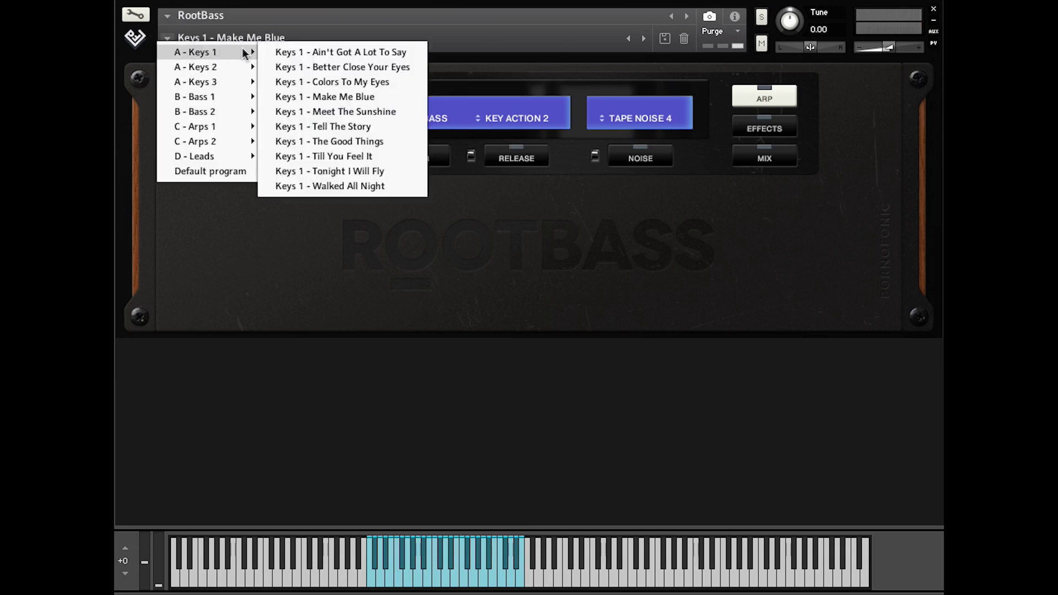
click(355, 112)
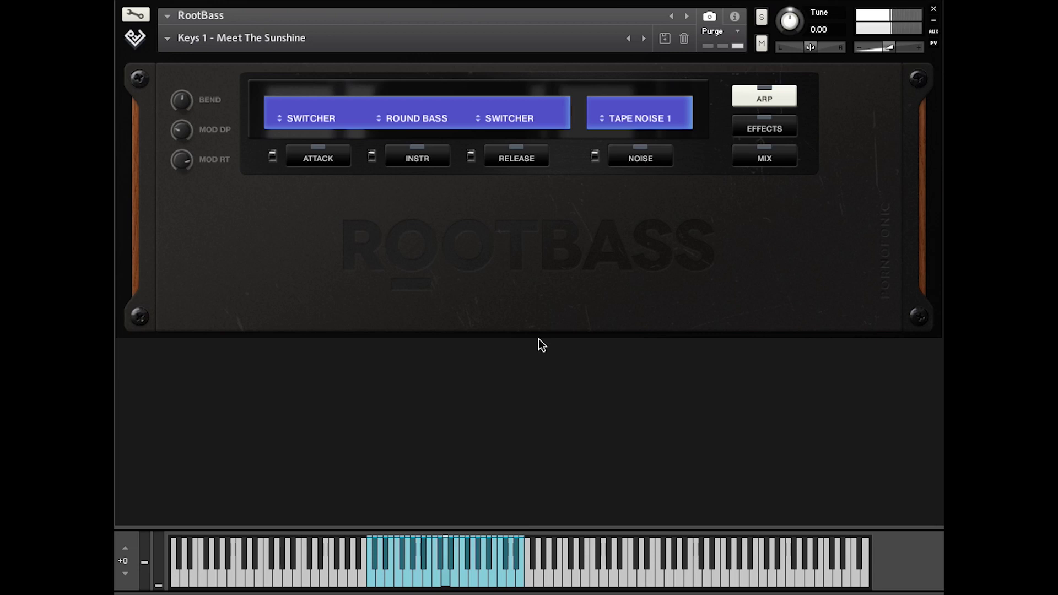
- Change the Meet The Sunshine noise layer to Vinyl Noise 2
click(652, 107)
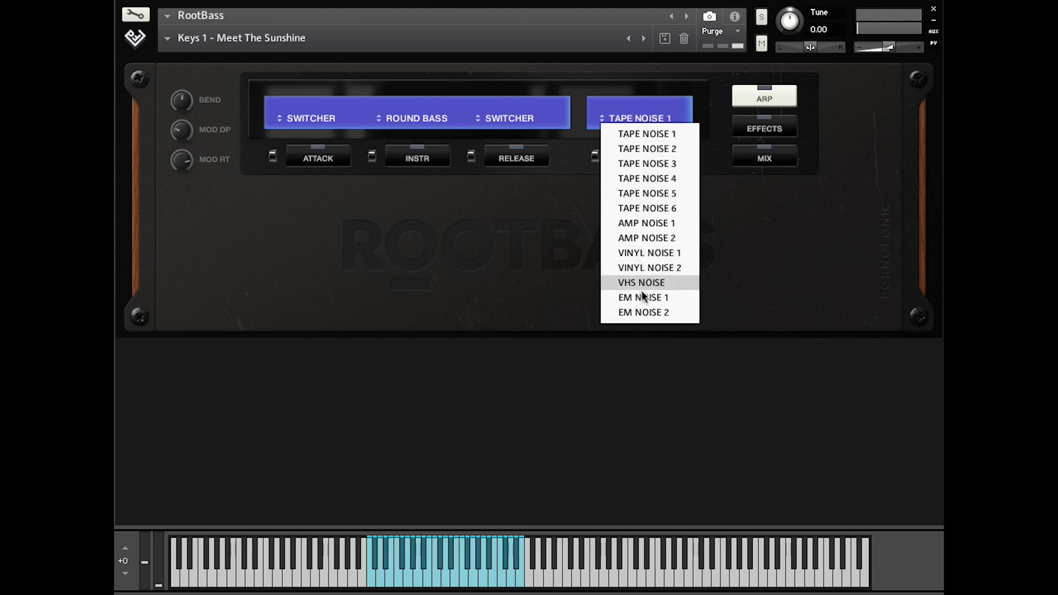
click(646, 269)
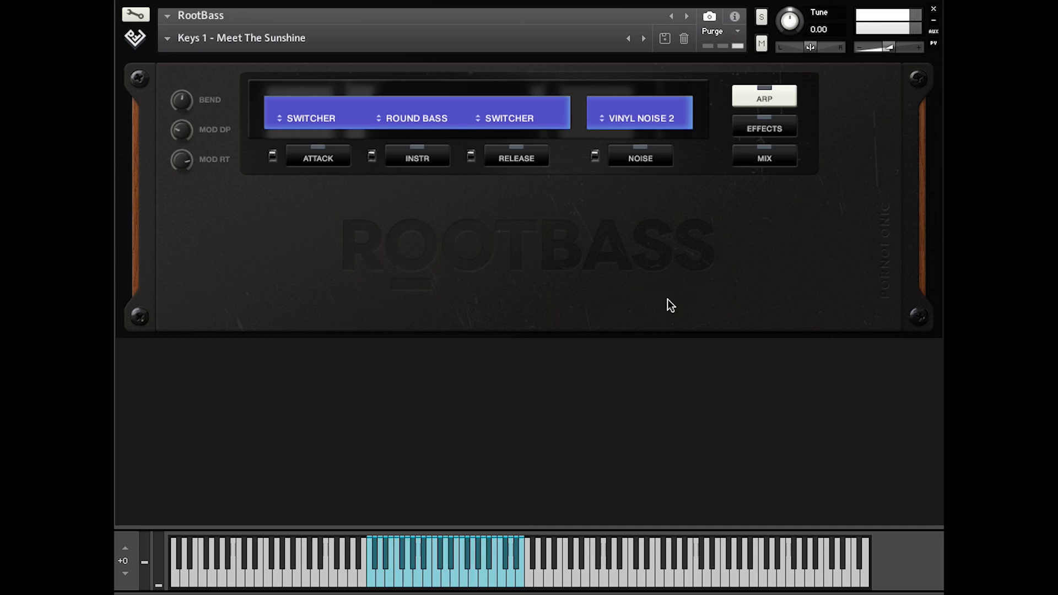
click(199, 39)
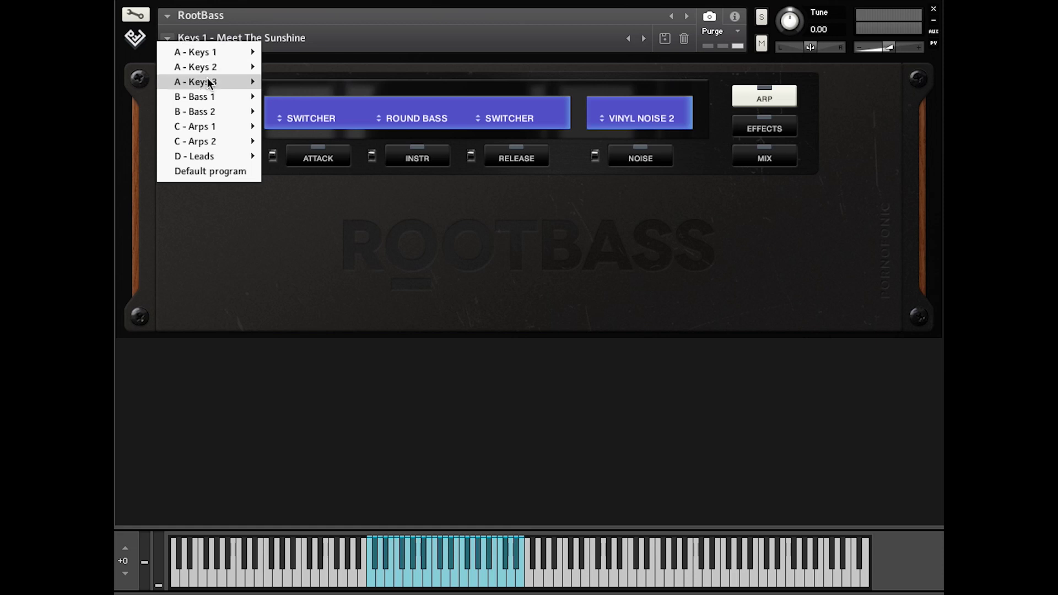
- Audition the Keys 2 presets Moon Touch and Moves At Midnight from the preset banks
mouse_move(231, 67)
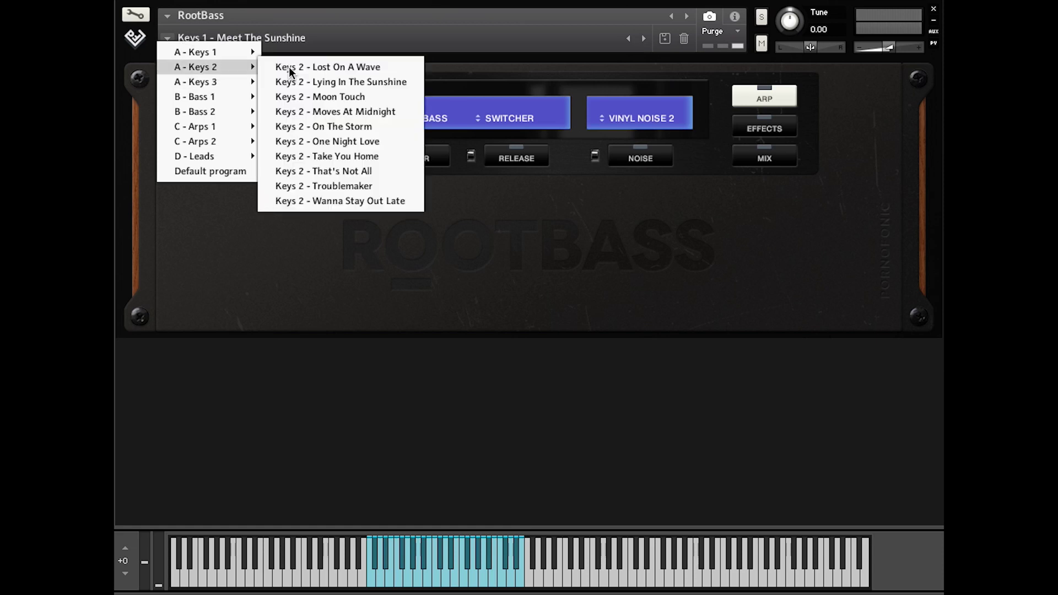
click(318, 92)
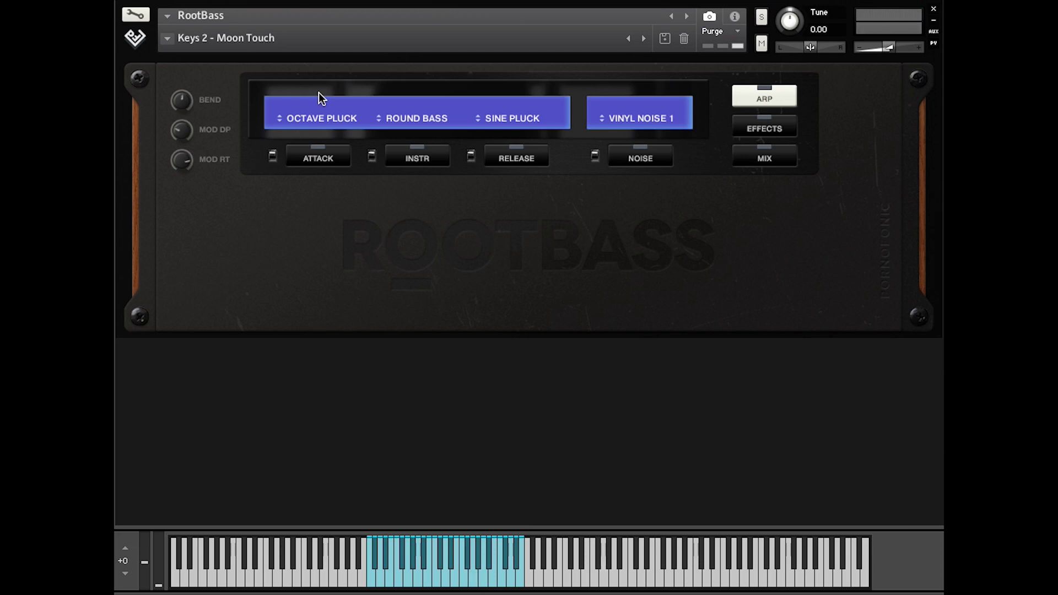
click(166, 37)
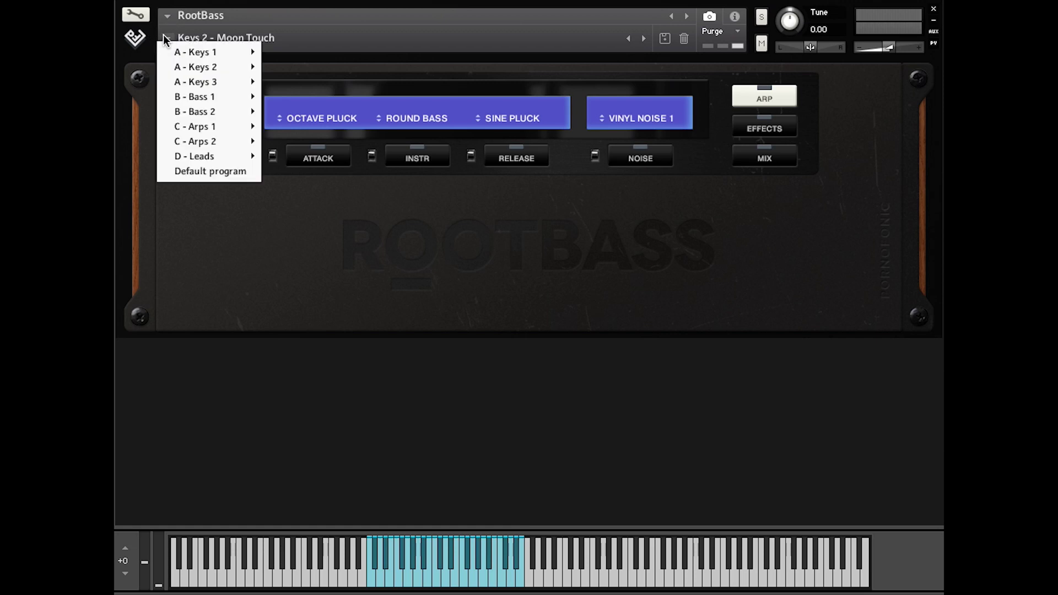
mouse_move(221, 67)
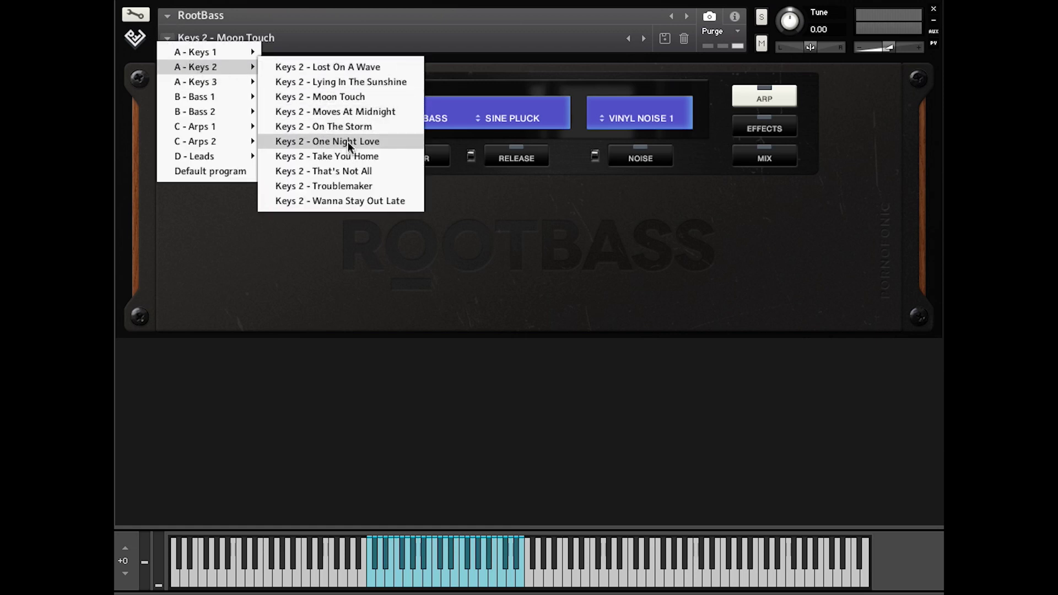
click(337, 111)
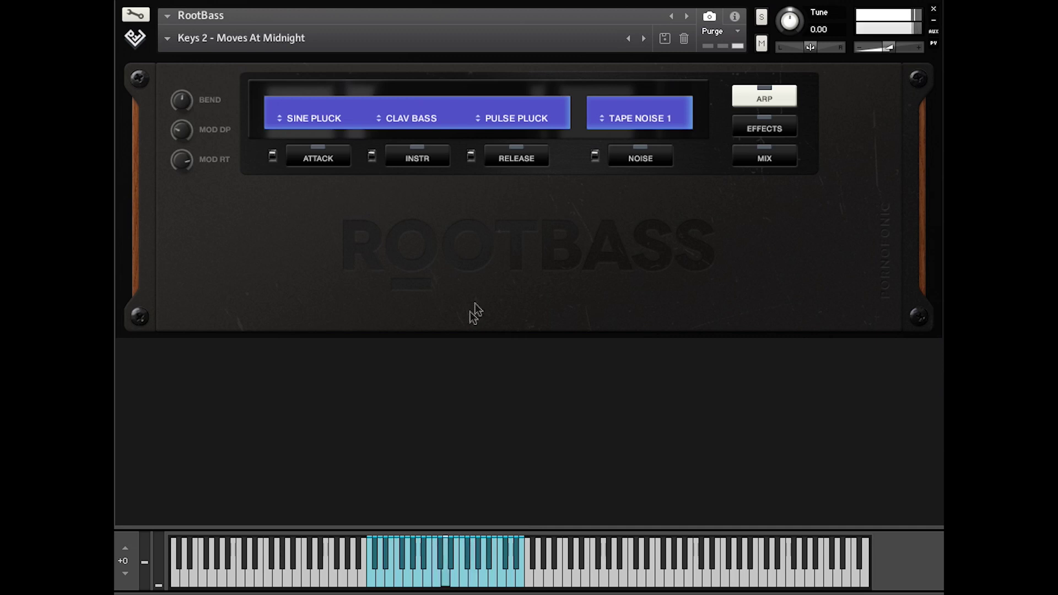
click(177, 40)
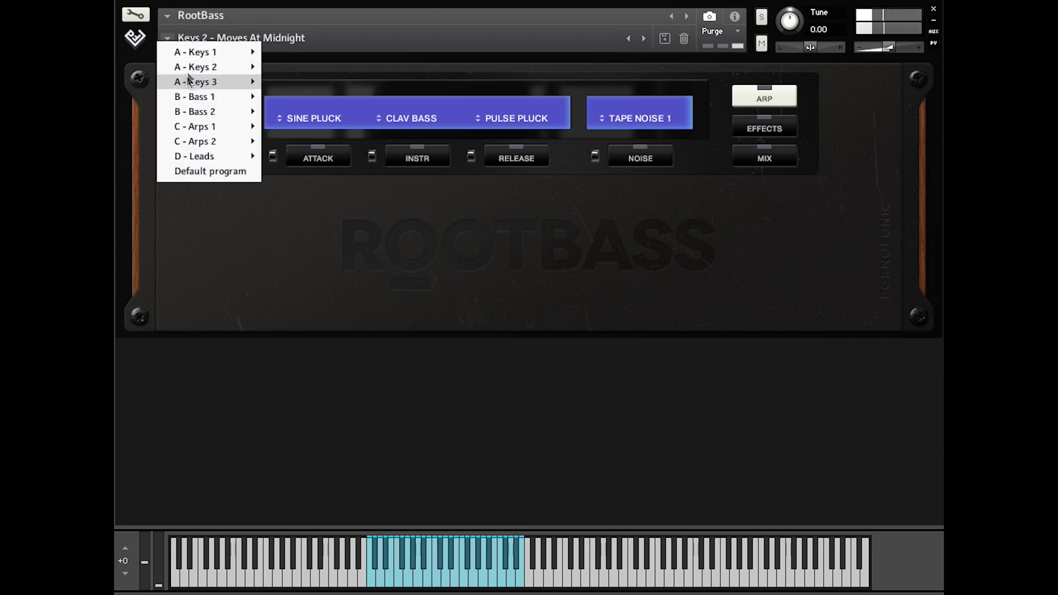
mouse_move(209, 67)
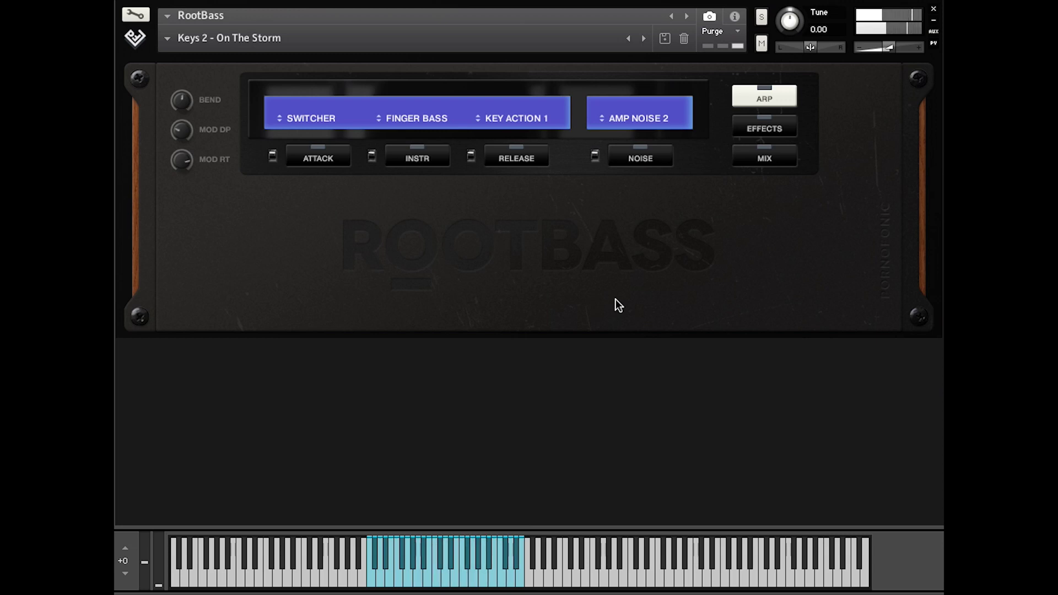
click(174, 34)
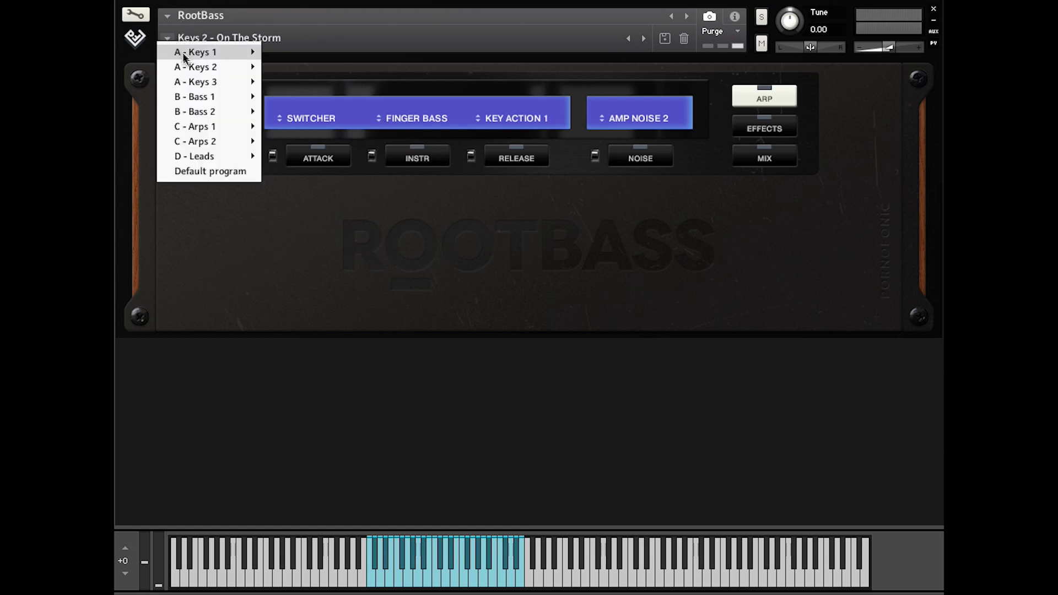
- Load Bass 1 - Come My Way, step forward to Just For Today, and show its instrument and mix settings
mouse_move(194, 97)
click(312, 97)
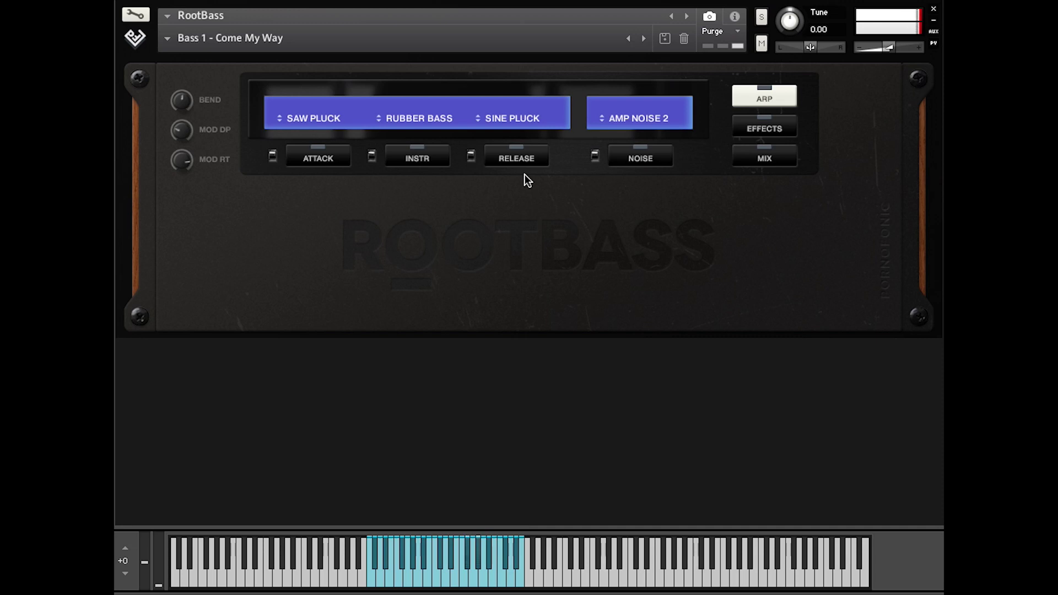
click(645, 38)
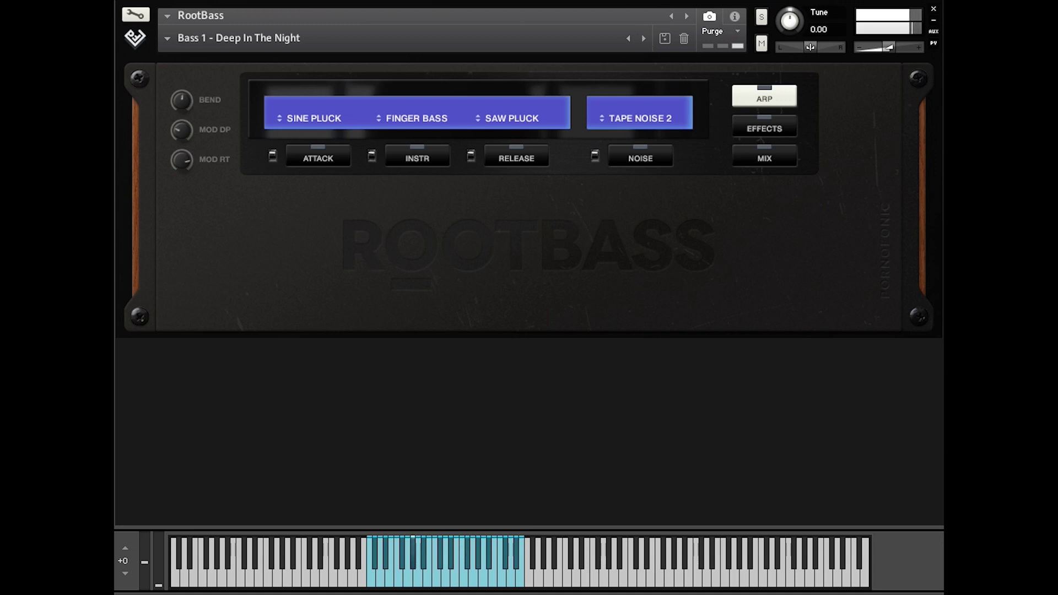
click(643, 38)
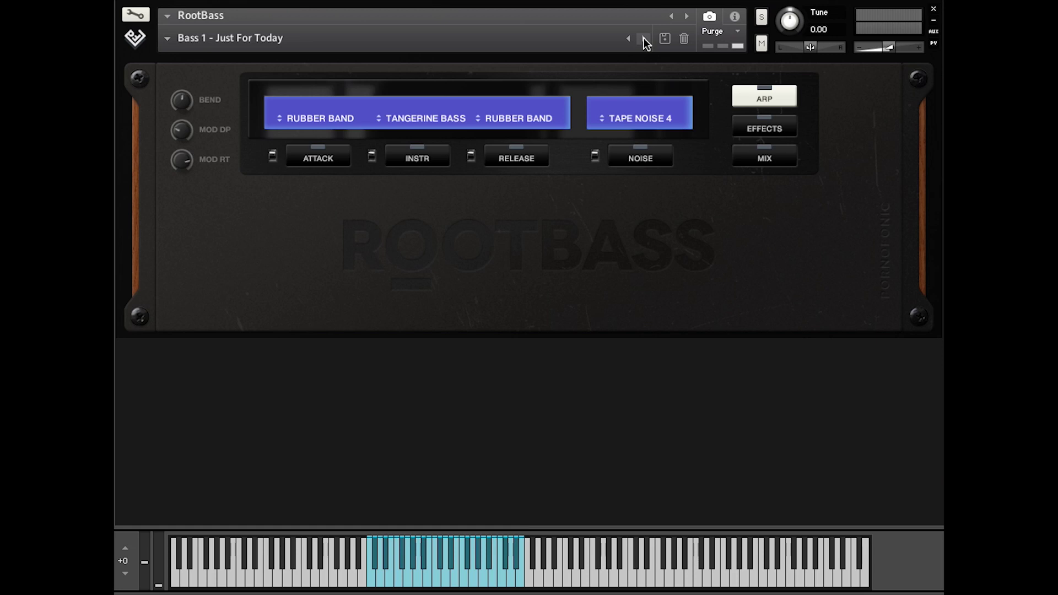
click(419, 159)
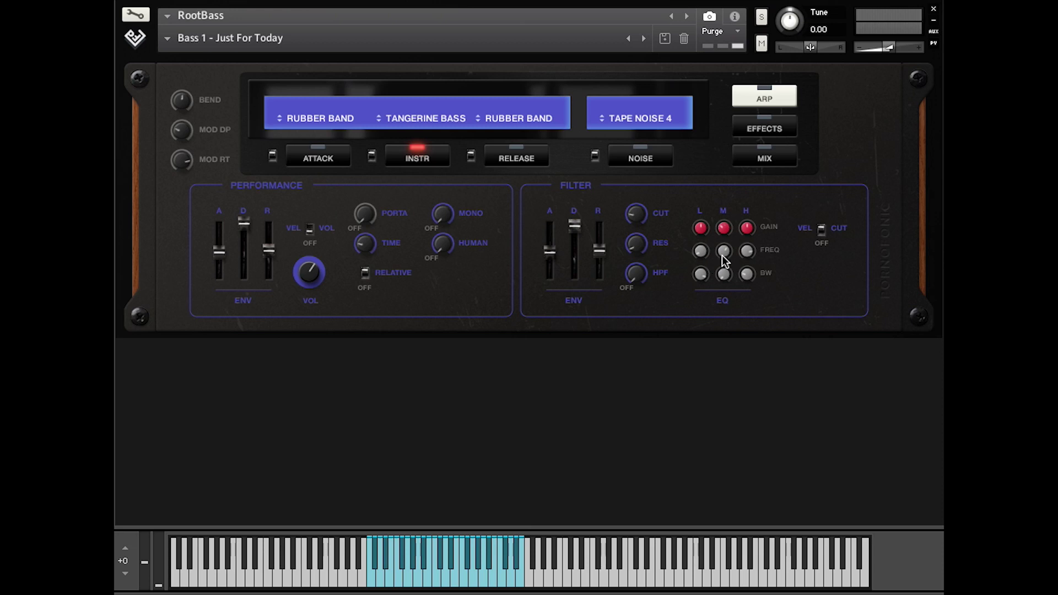
click(763, 158)
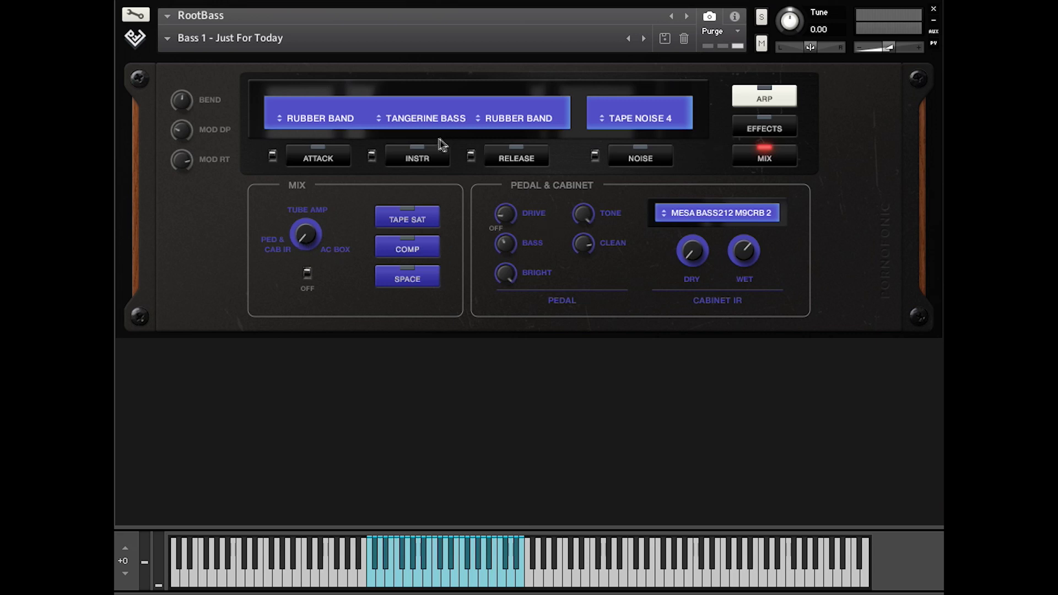
- Load the Bass 1 - On The Run preset from the B - Bass 1 bank
click(168, 40)
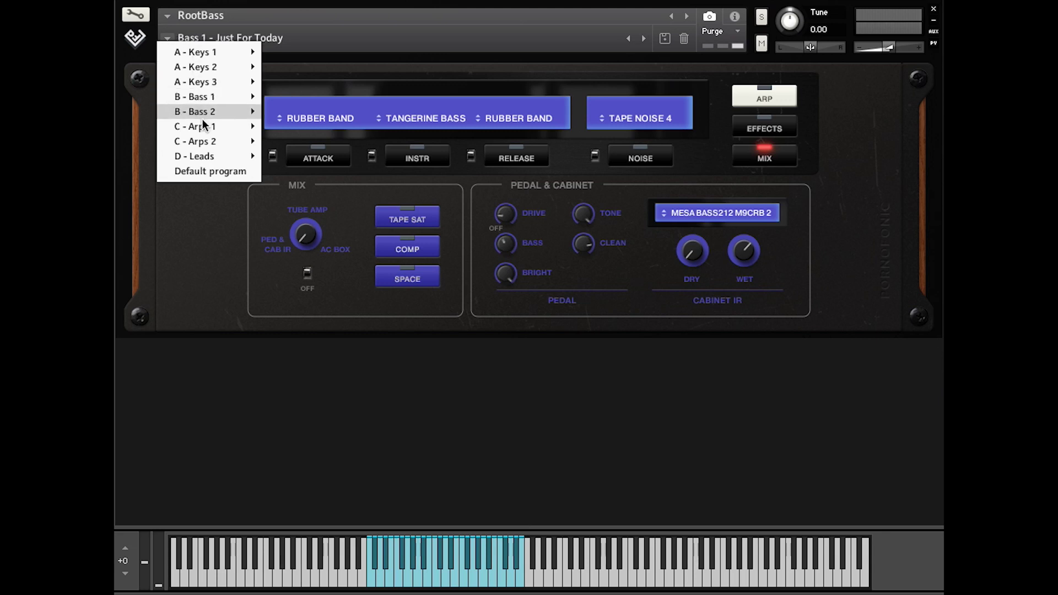
mouse_move(207, 98)
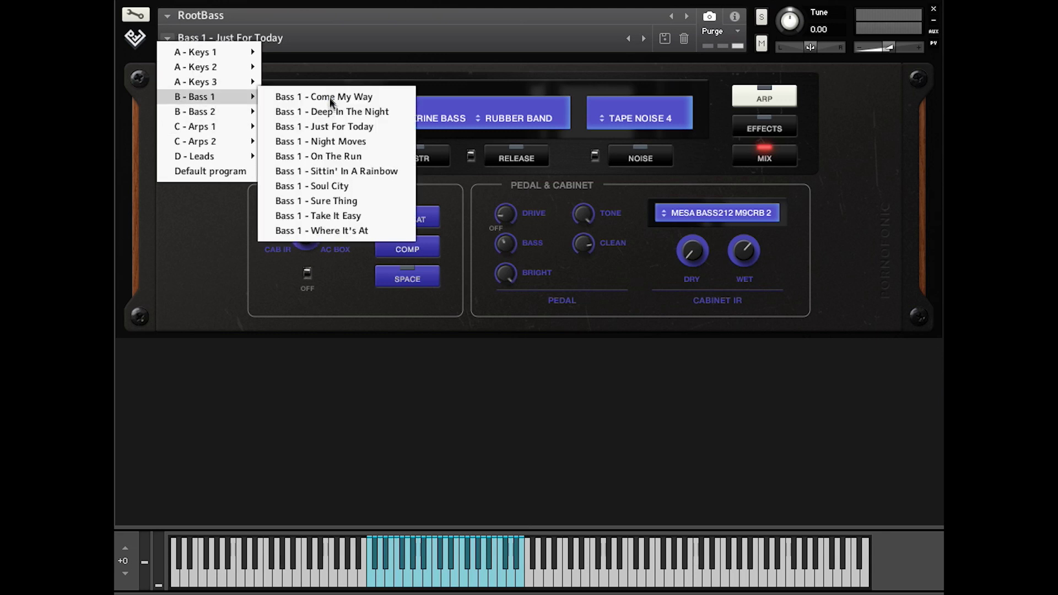
click(343, 156)
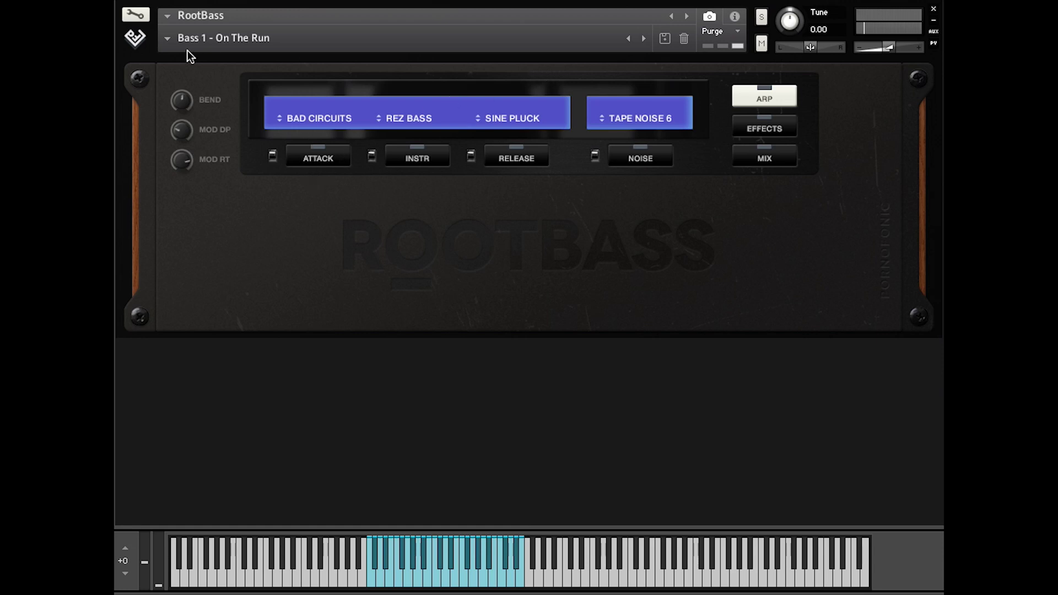
- Load Bass 1 - Soul City, then Bass 1 - Take It Easy, then Bass 2 - Spell On You
click(168, 39)
mouse_move(213, 97)
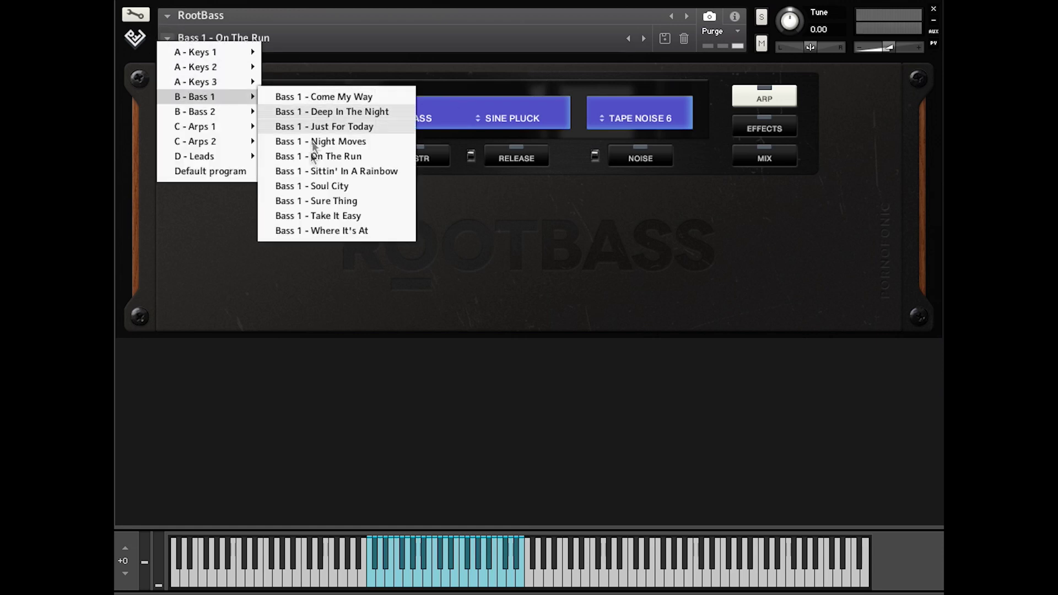
click(316, 187)
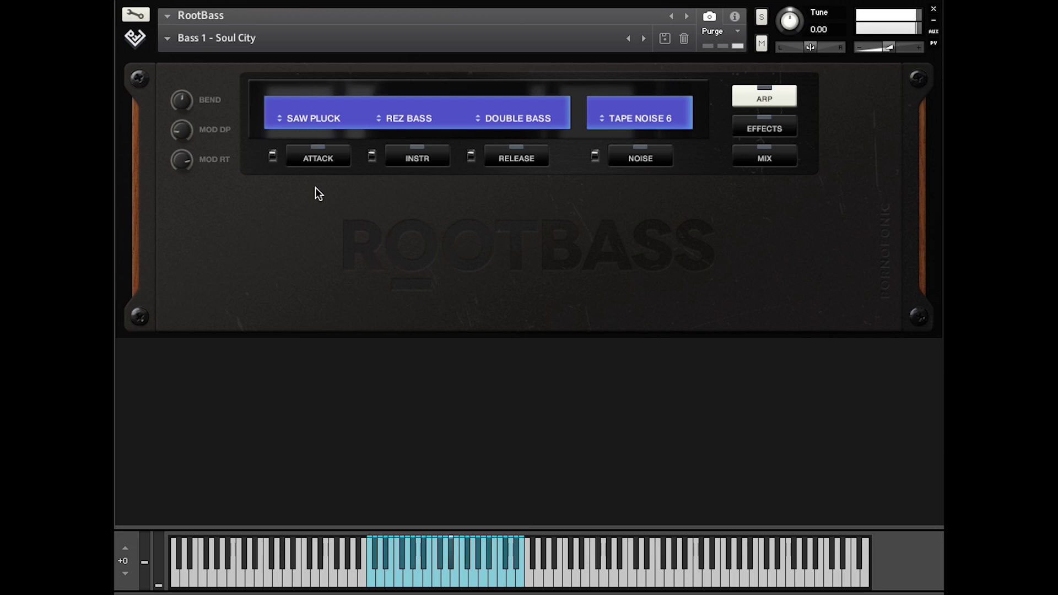
click(185, 40)
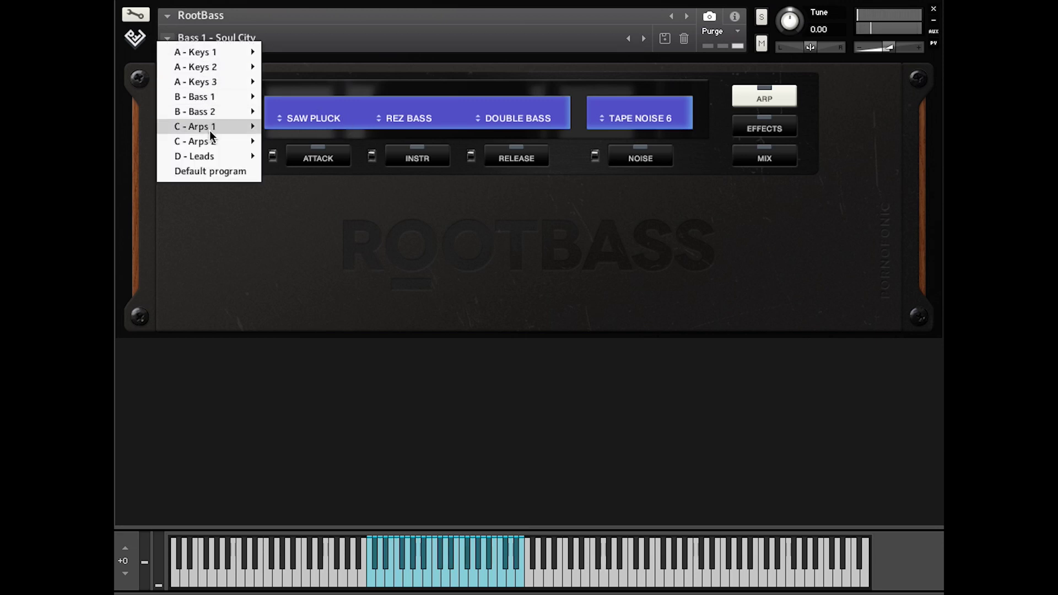
mouse_move(213, 96)
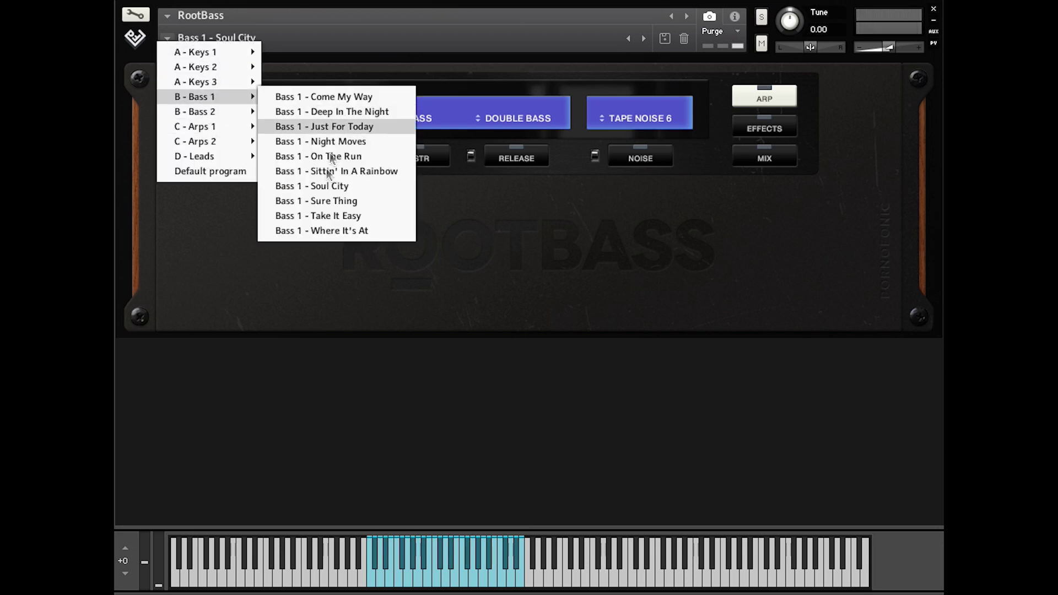
click(331, 215)
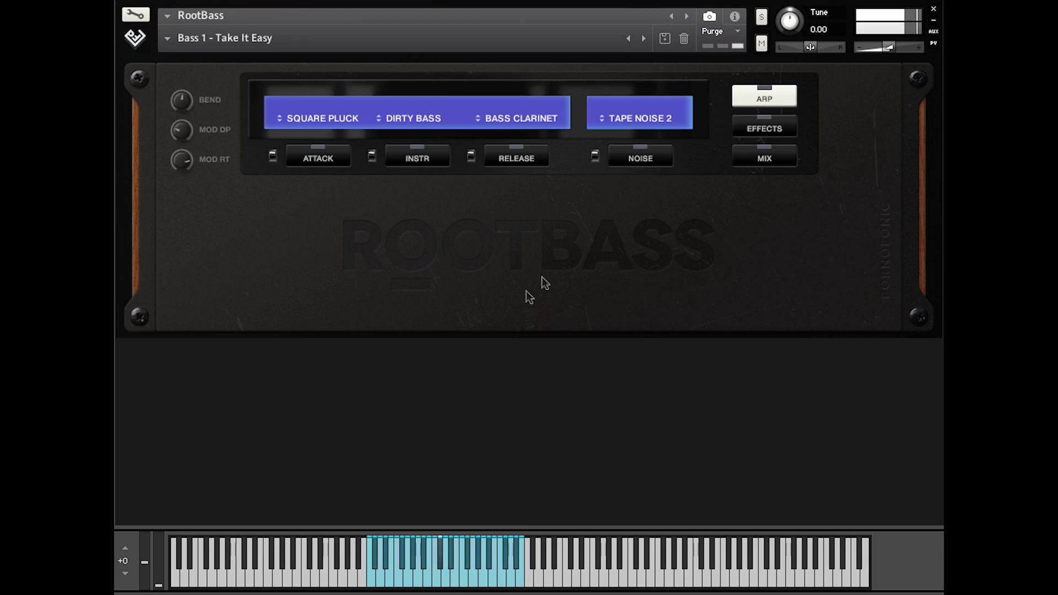
click(168, 39)
mouse_move(202, 114)
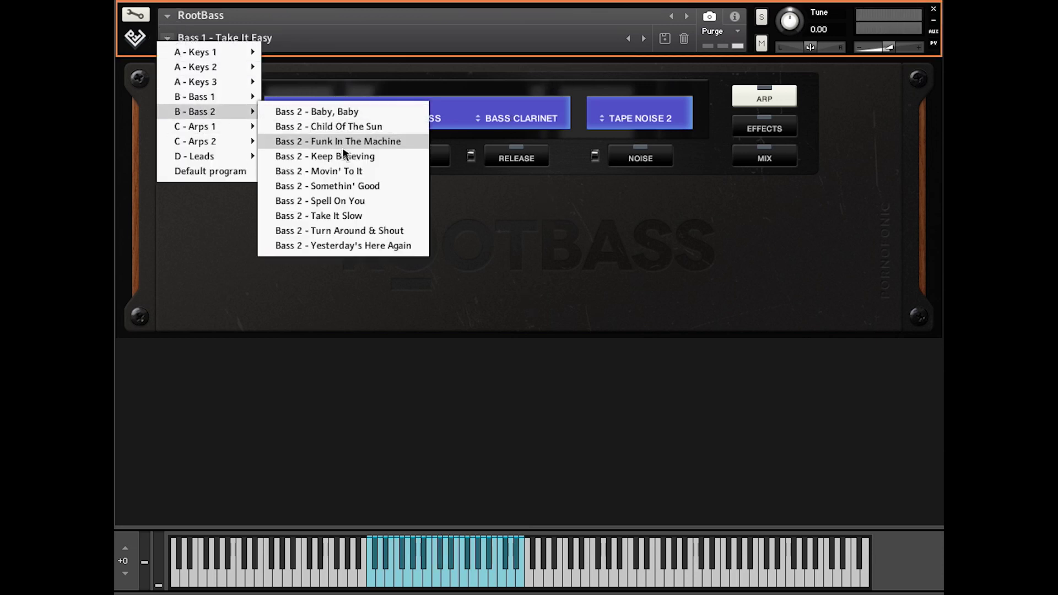
click(340, 199)
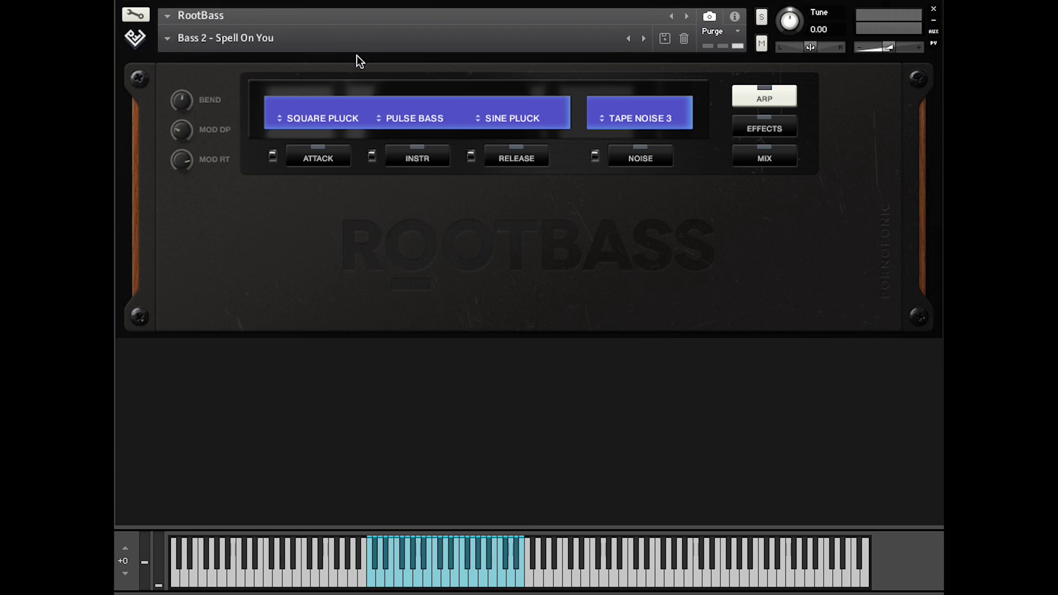
- Load the Arp 1 presets Alpha Blade, then Timedawn, then Oxygenator in turn
click(169, 38)
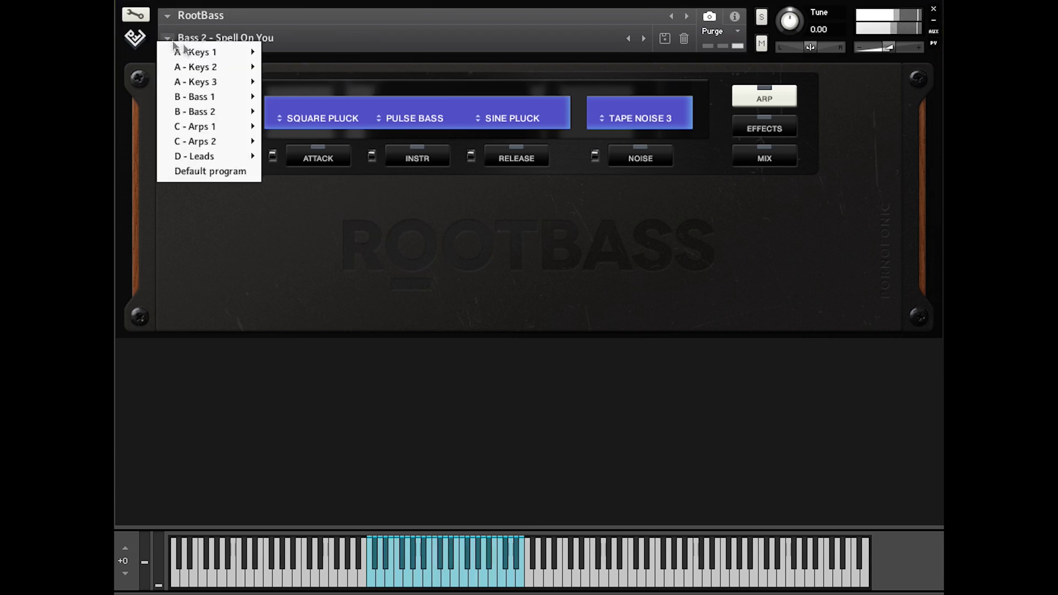
mouse_move(212, 126)
click(329, 126)
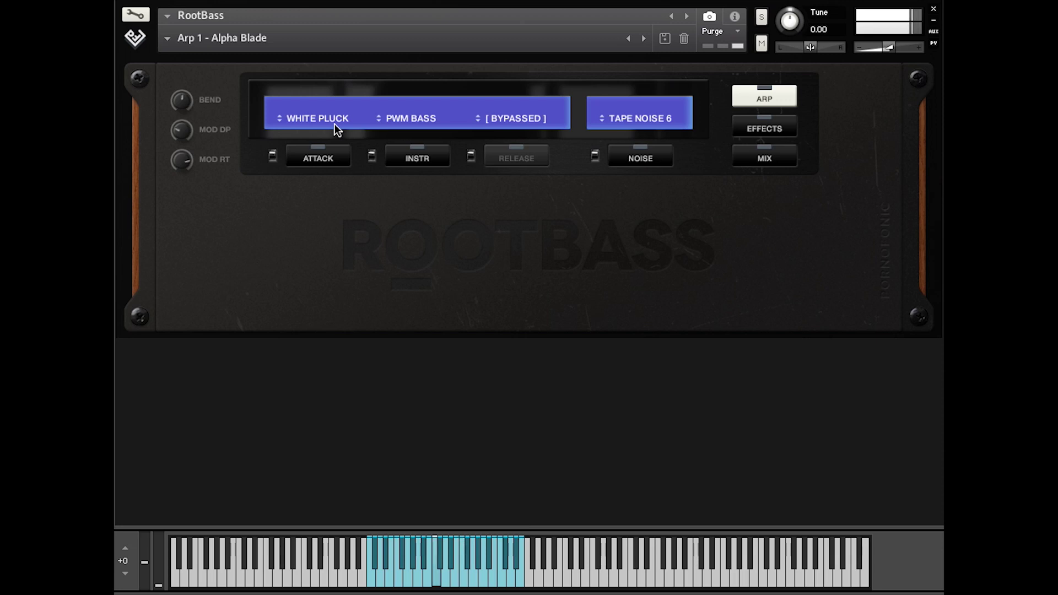
click(168, 39)
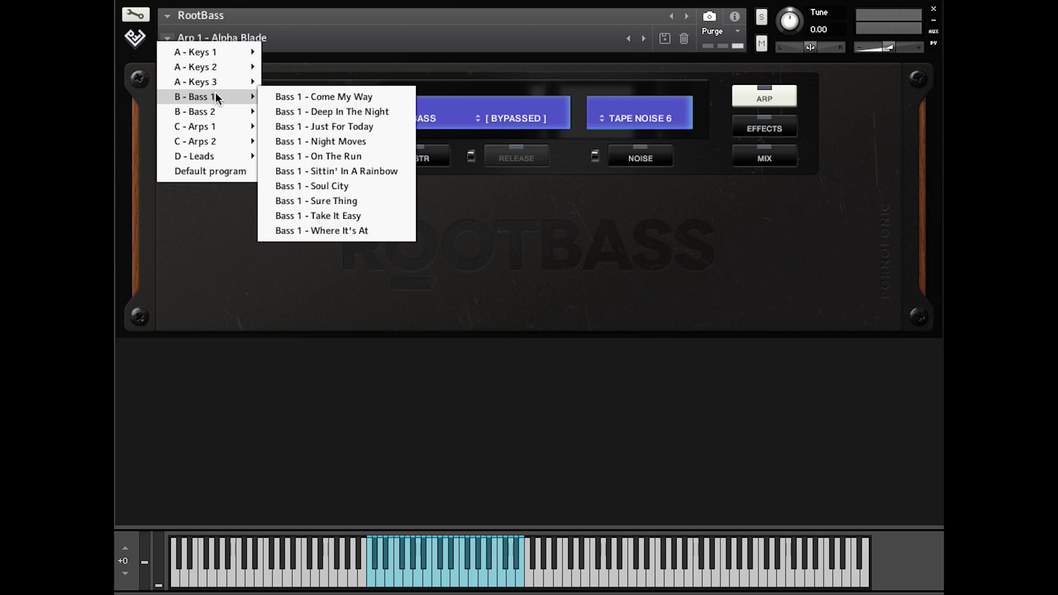
mouse_move(240, 128)
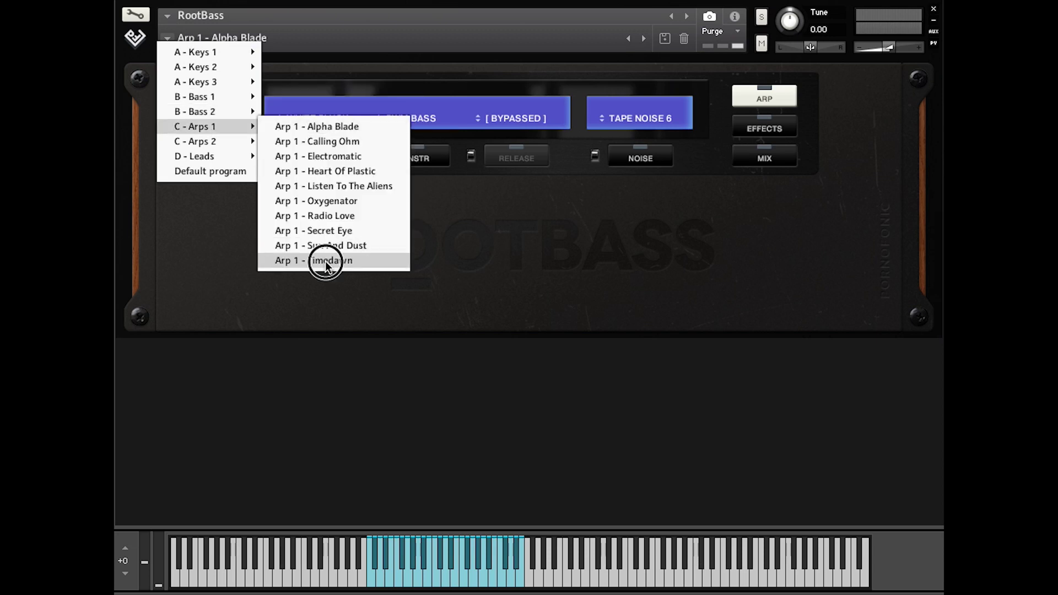
click(325, 260)
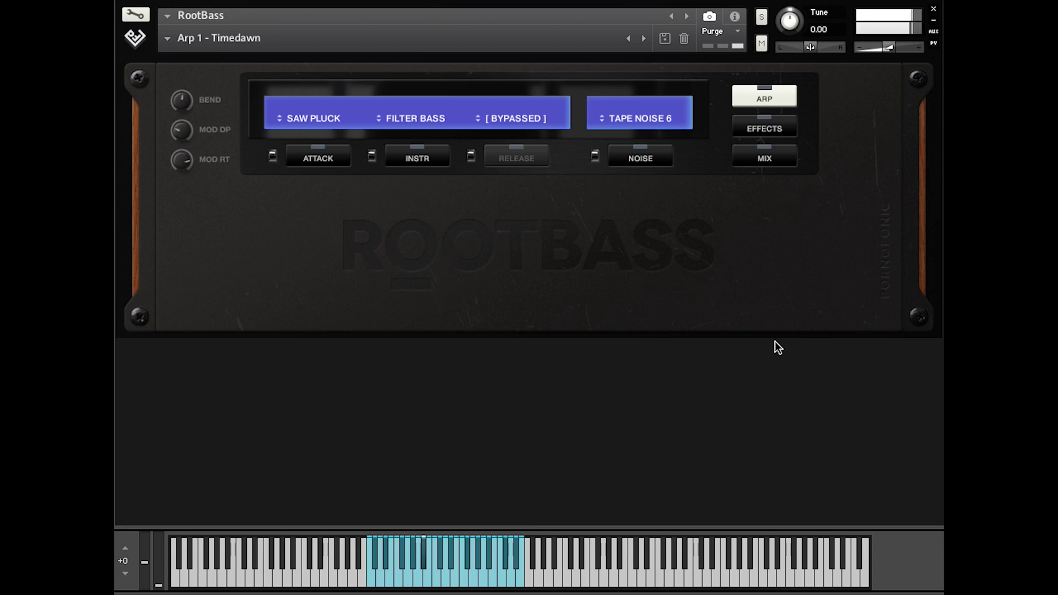
click(168, 39)
mouse_move(209, 126)
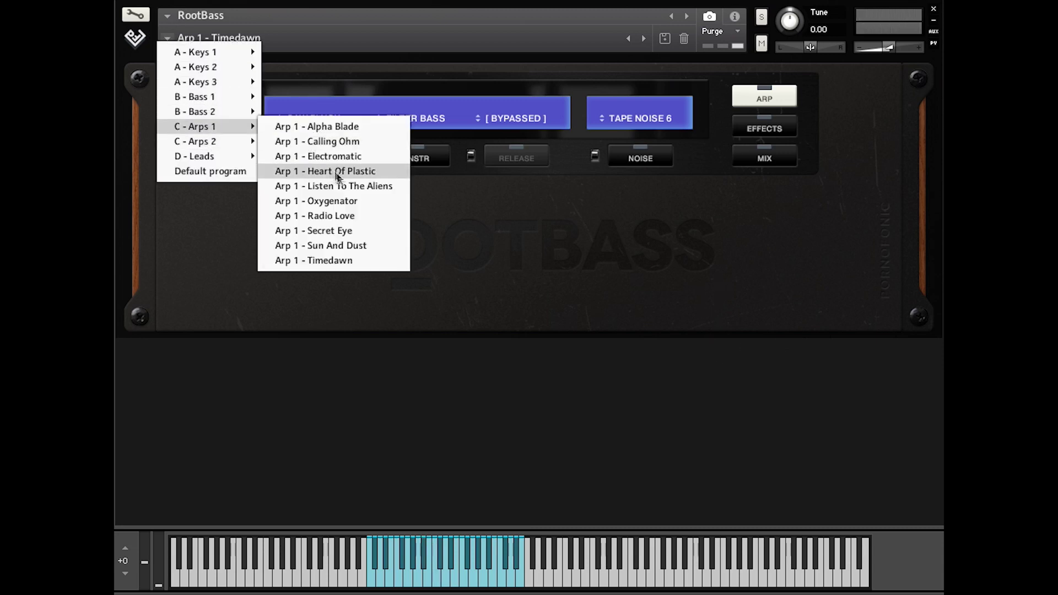
click(345, 202)
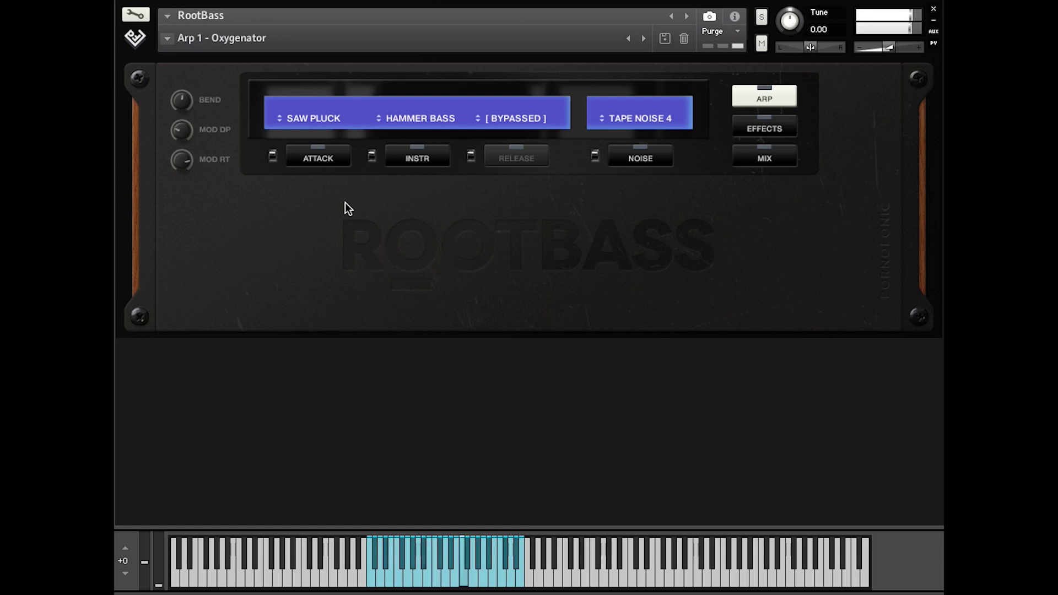
- Pick Strange Angels from the C - Arps 2 bank to replace Oxygenator
click(168, 38)
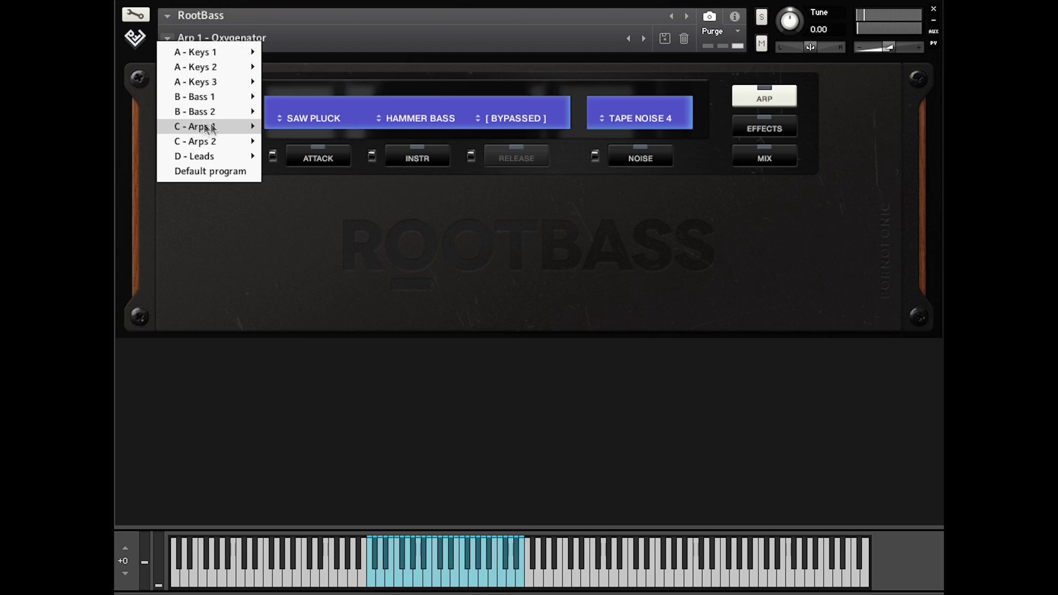
mouse_move(196, 141)
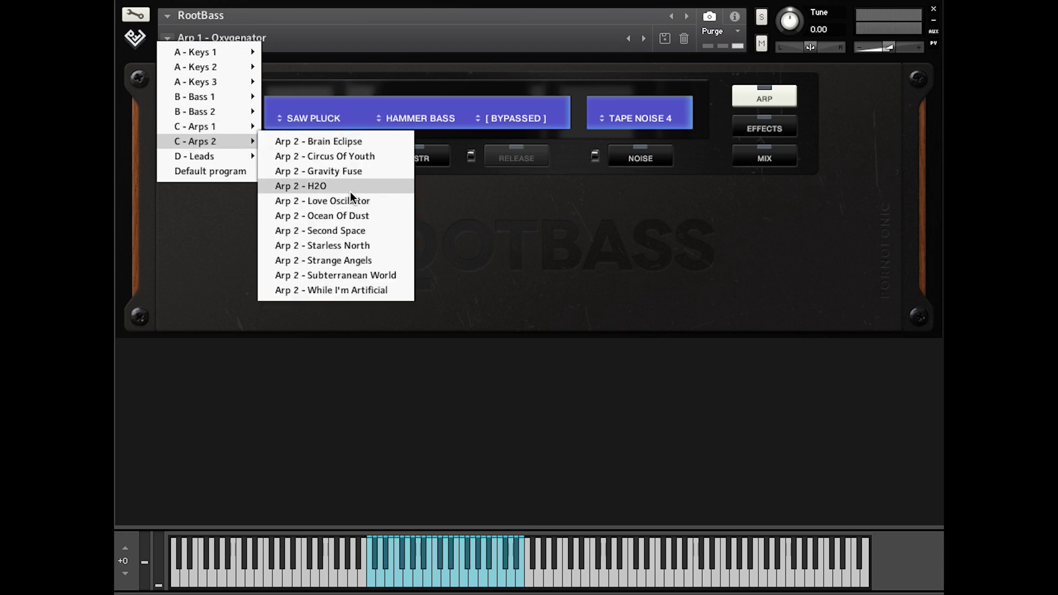
click(339, 260)
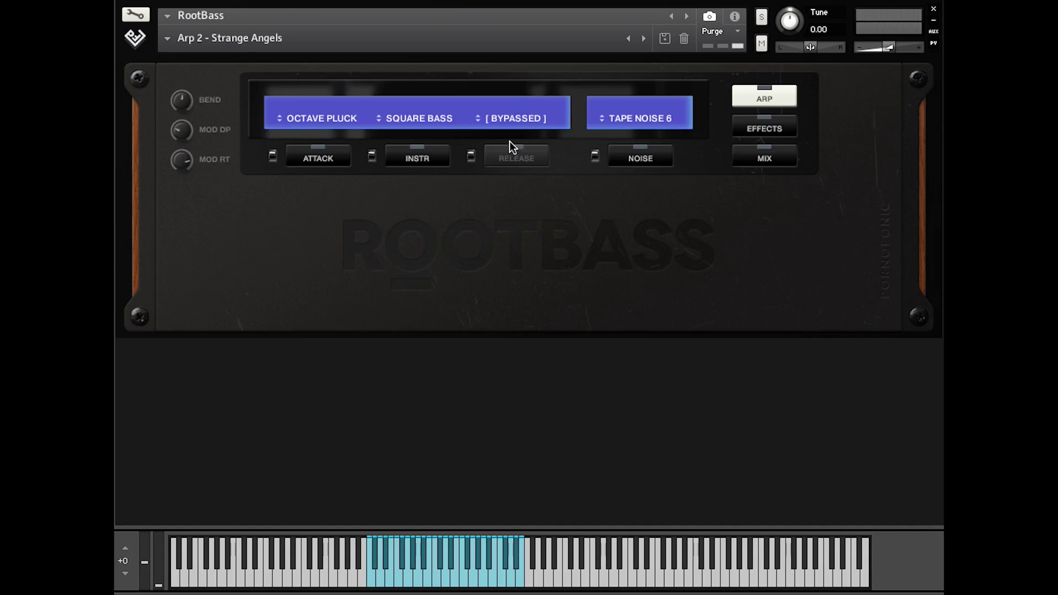
- On the arpeggiator page, try HOLD then return to ON, keeping the DOWN mode
click(750, 101)
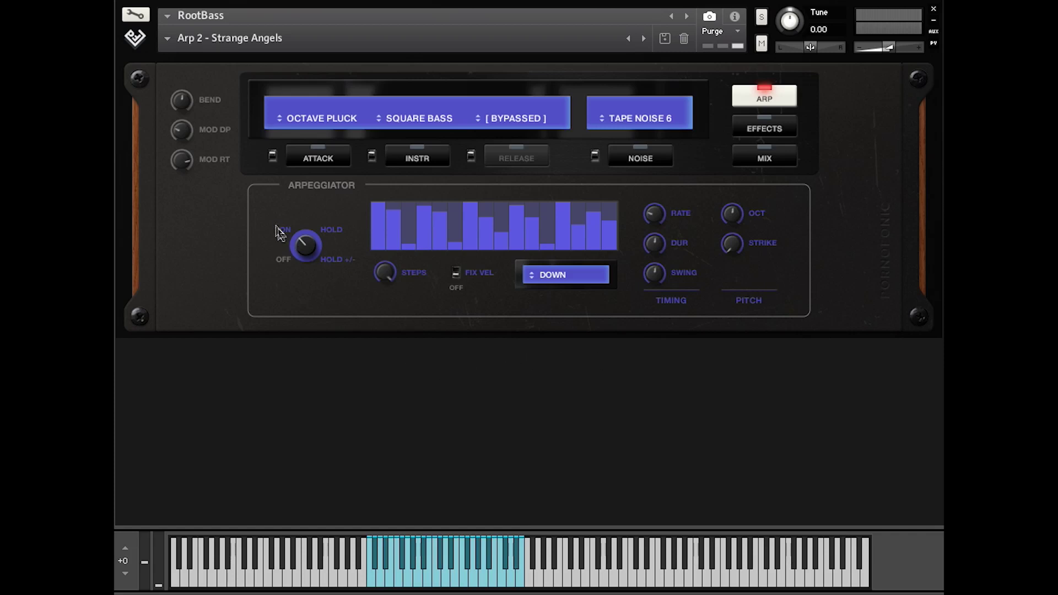
drag(305, 246, 315, 165)
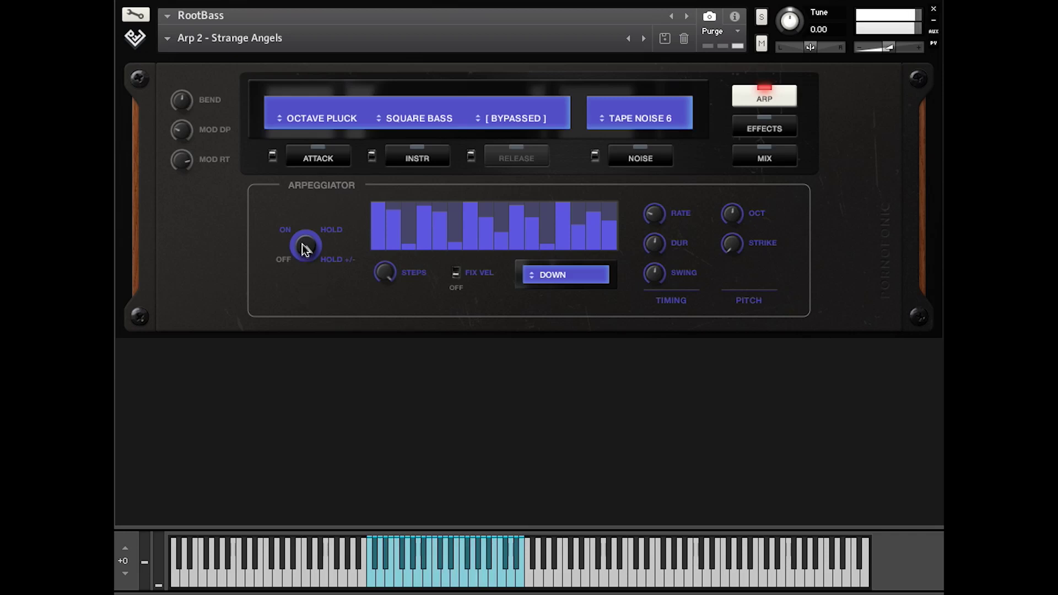
drag(305, 248, 310, 319)
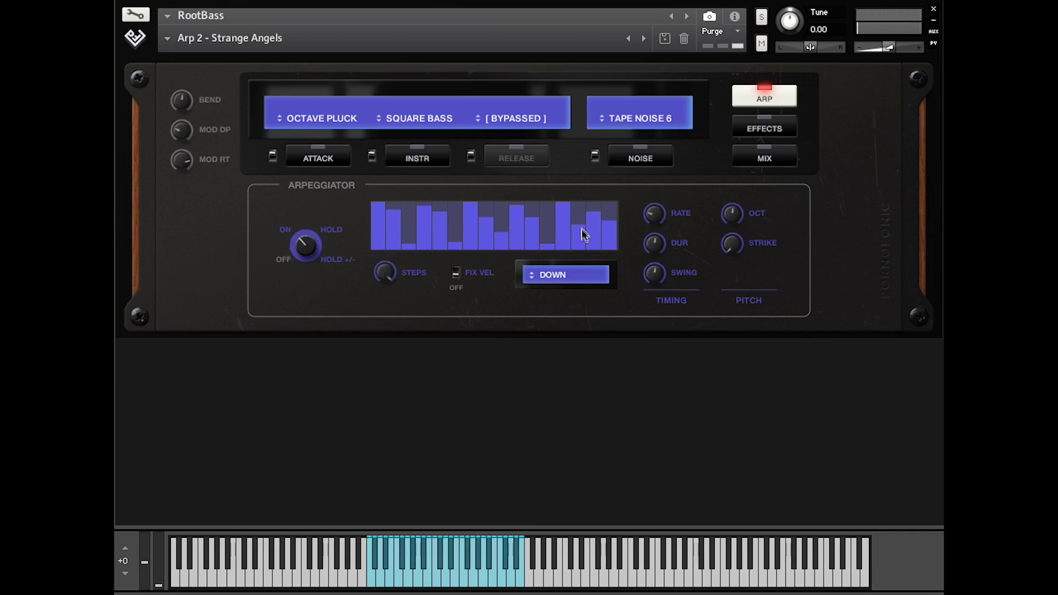
click(581, 276)
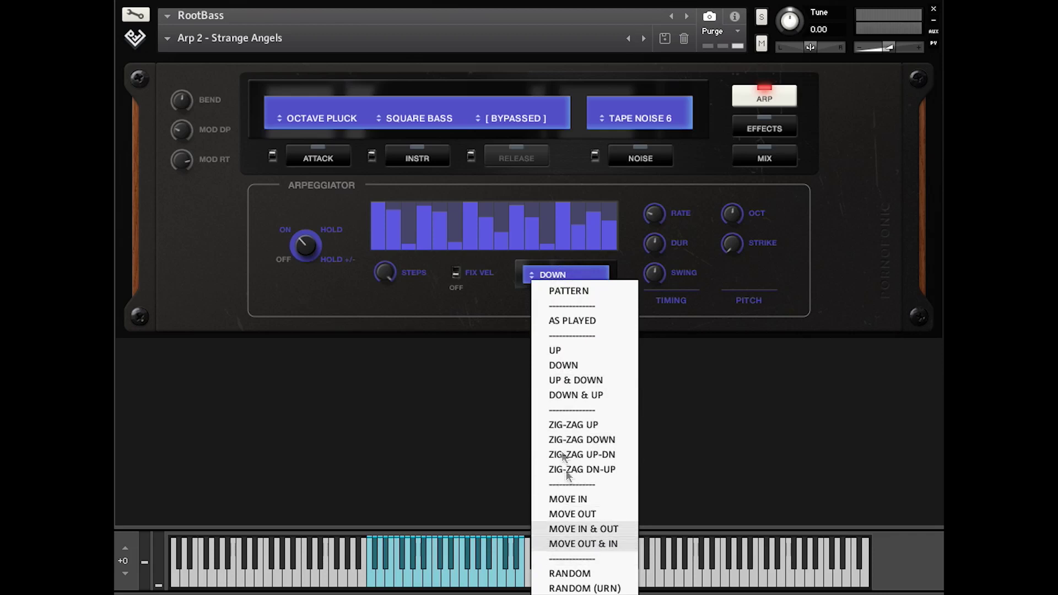
click(468, 404)
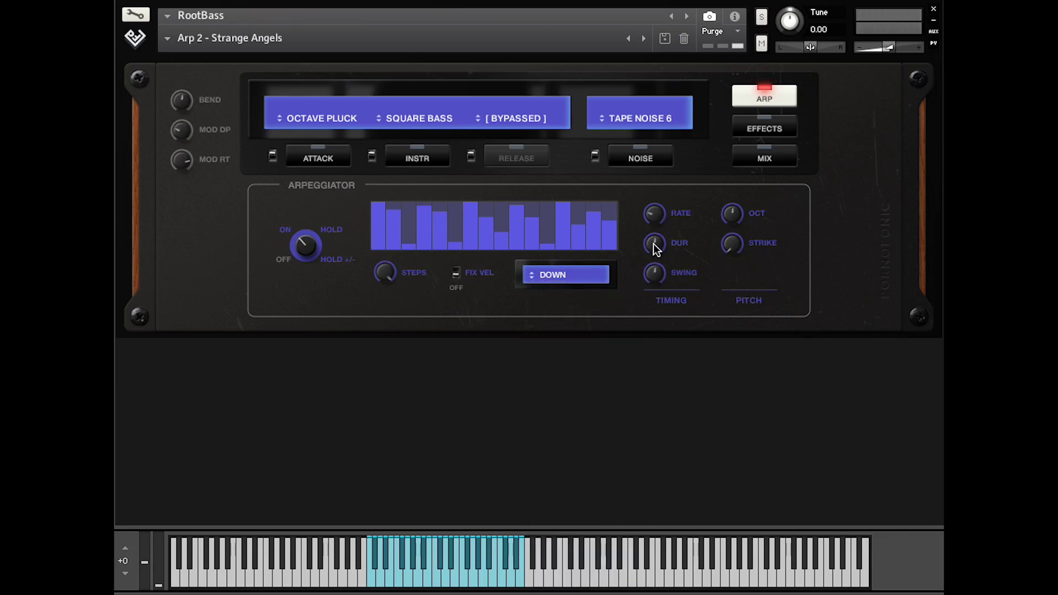
- Set arpeggio duration to -67%, swing to +14%, and redraw the steps as a rising ramp
mouse_move(652, 244)
mouse_down()
mouse_move(652, 292)
mouse_move(652, 184)
mouse_move(652, 276)
mouse_move(652, 241)
mouse_move(653, 264)
mouse_up()
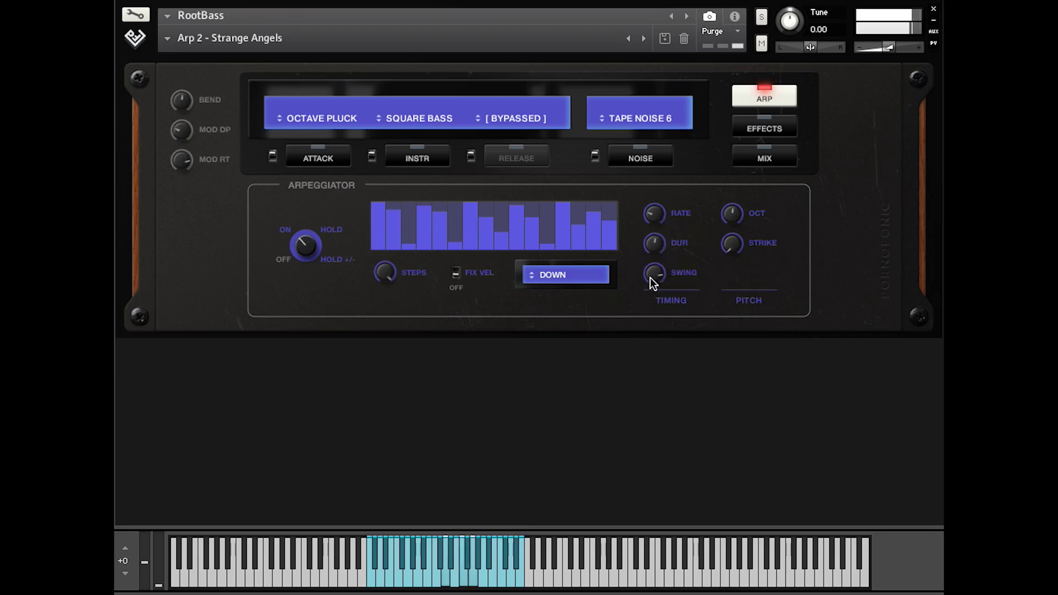
drag(650, 277, 714, 287)
drag(725, 248, 731, 230)
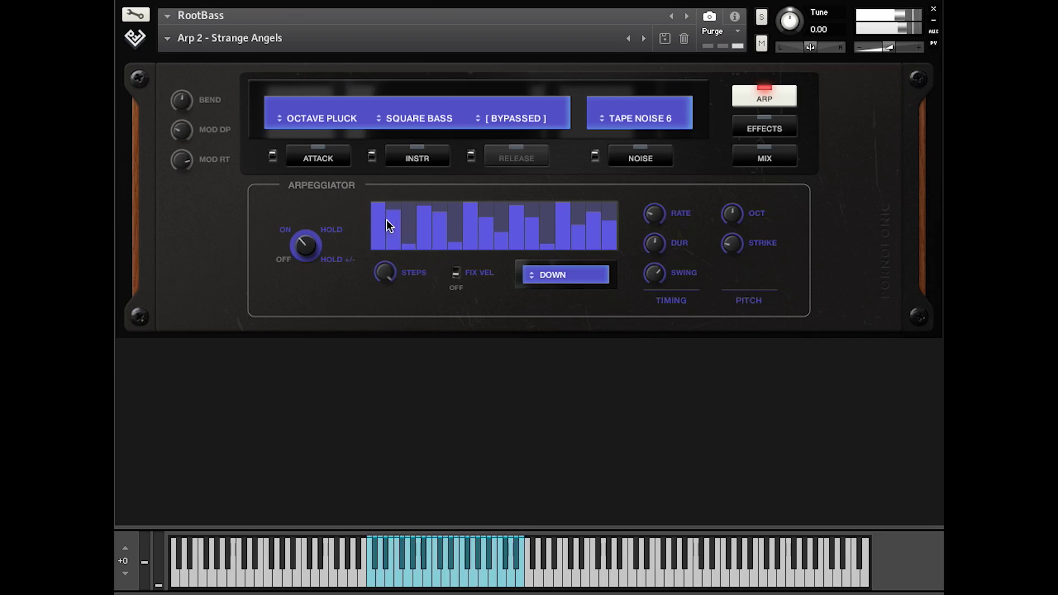
mouse_move(386, 226)
mouse_down()
mouse_move(443, 216)
mouse_move(485, 240)
mouse_move(612, 203)
mouse_up()
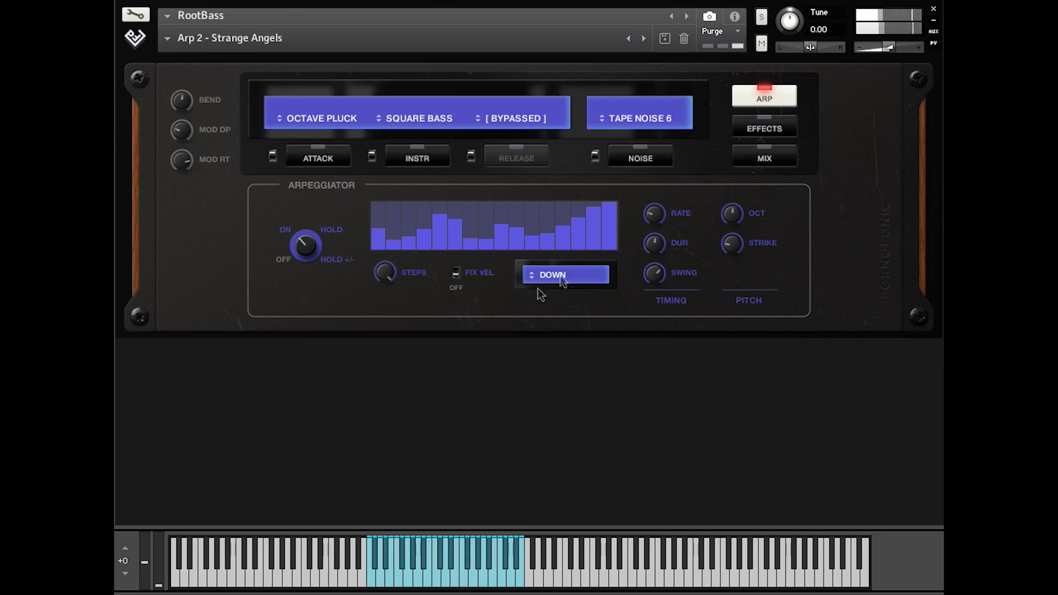
- Toggle the attack sound layer switch on and off a few times
click(272, 156)
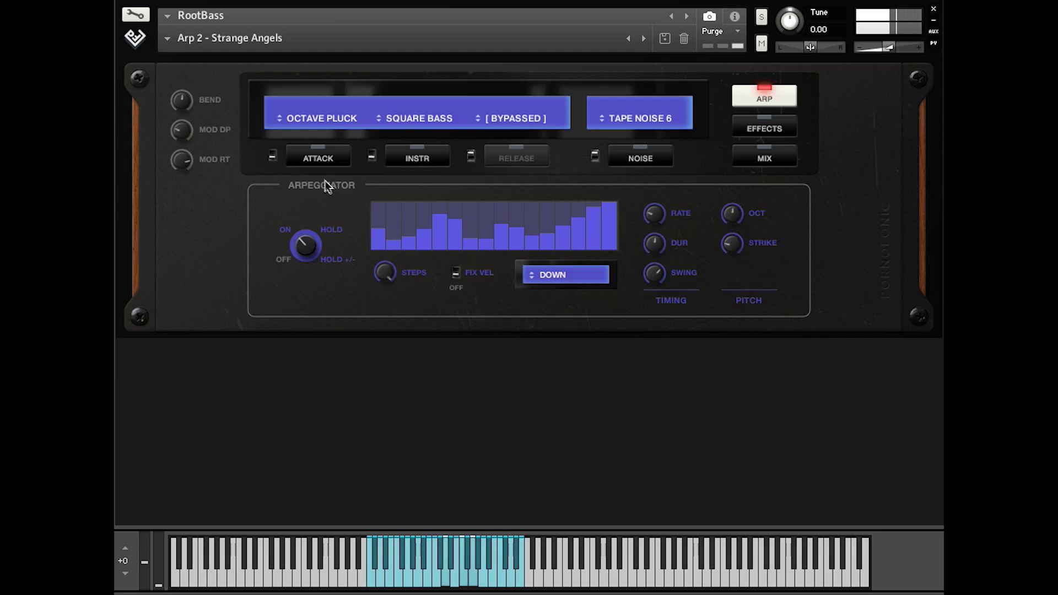
click(272, 156)
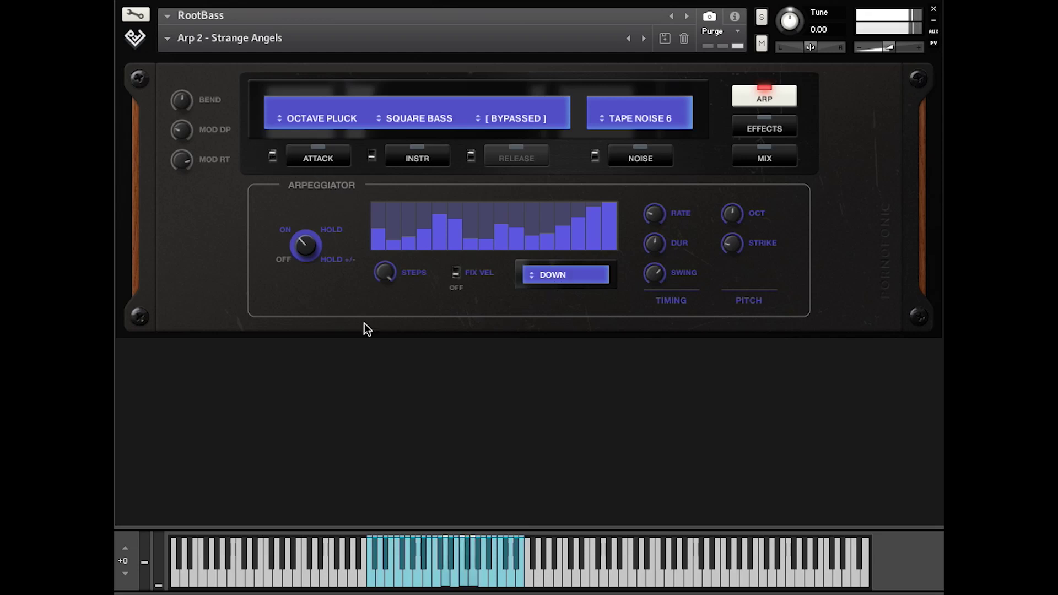
click(273, 158)
- Set the noise layer to EM NOISE 1 and the attack sound to BAD CIRCUITS
click(639, 118)
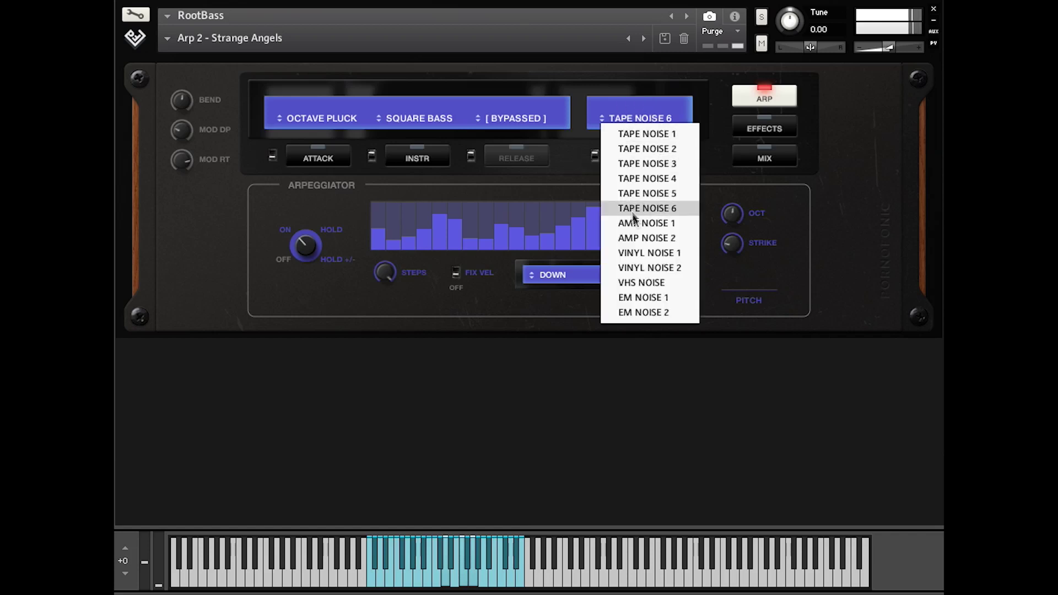
click(636, 298)
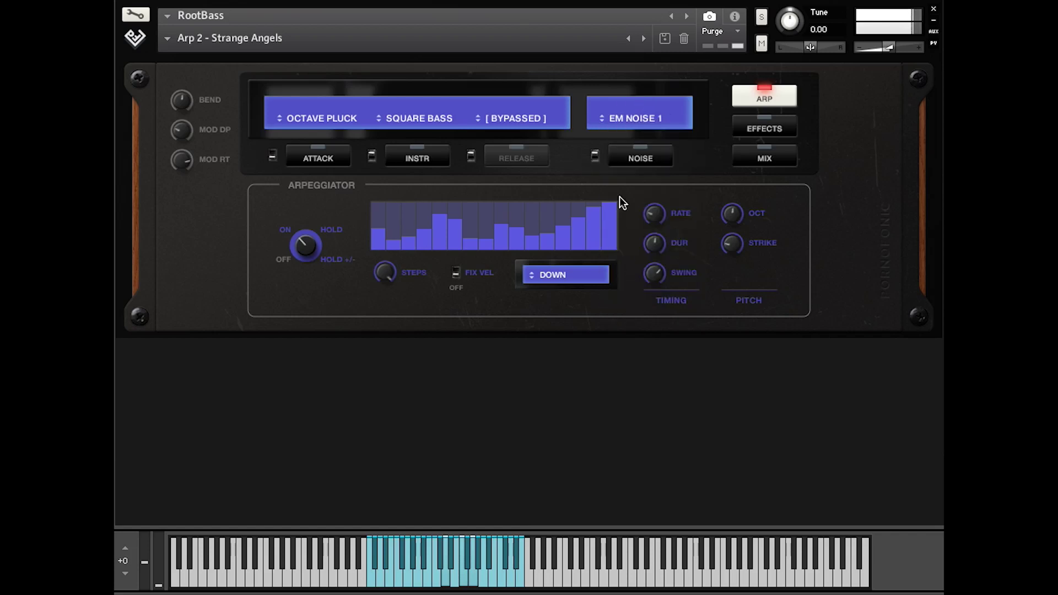
click(307, 120)
click(322, 286)
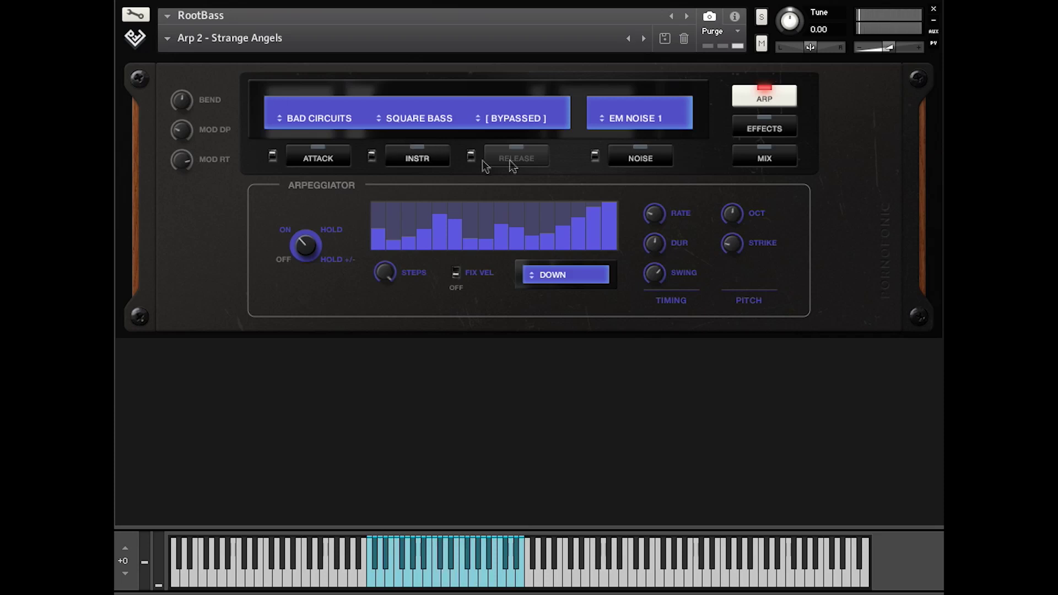
click(167, 39)
- Load the Arp 2 - Love Oscillator preset and view its effects settings
mouse_move(208, 142)
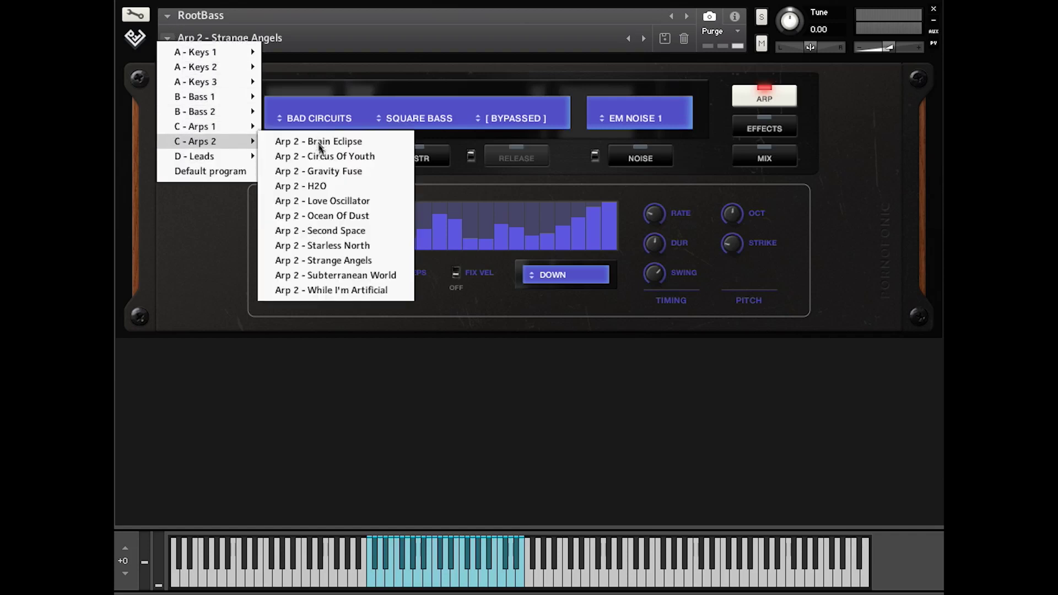
click(336, 201)
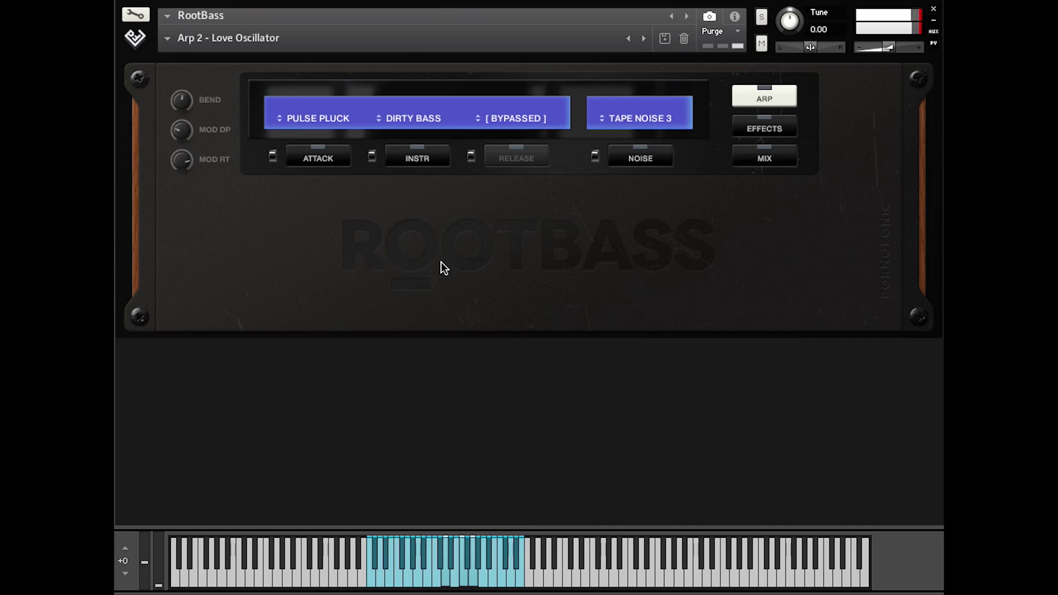
click(756, 126)
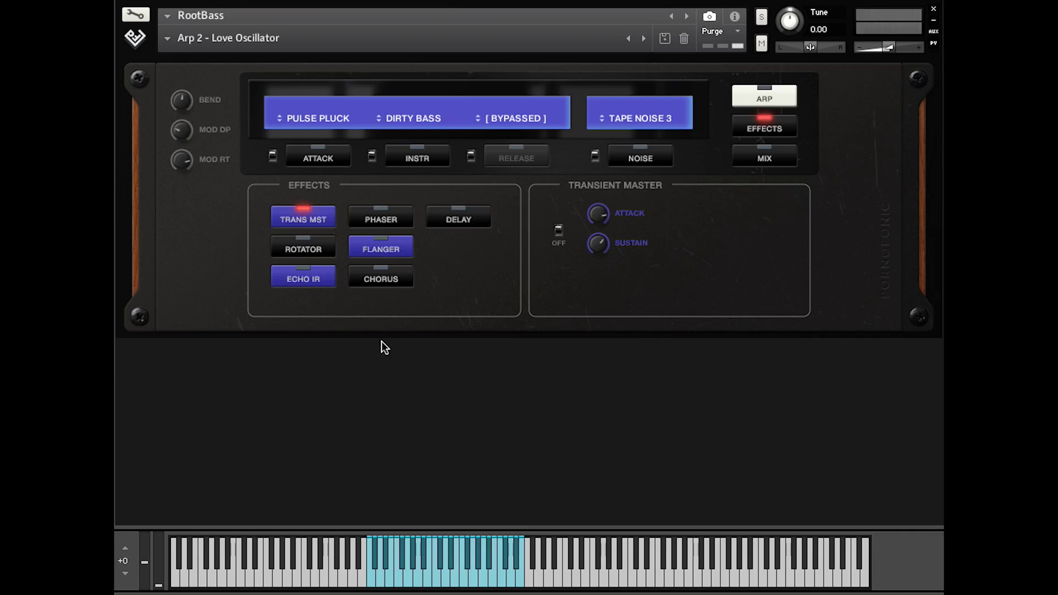
- Load the Lead - All Night Long program from the D - Leads folder
click(167, 38)
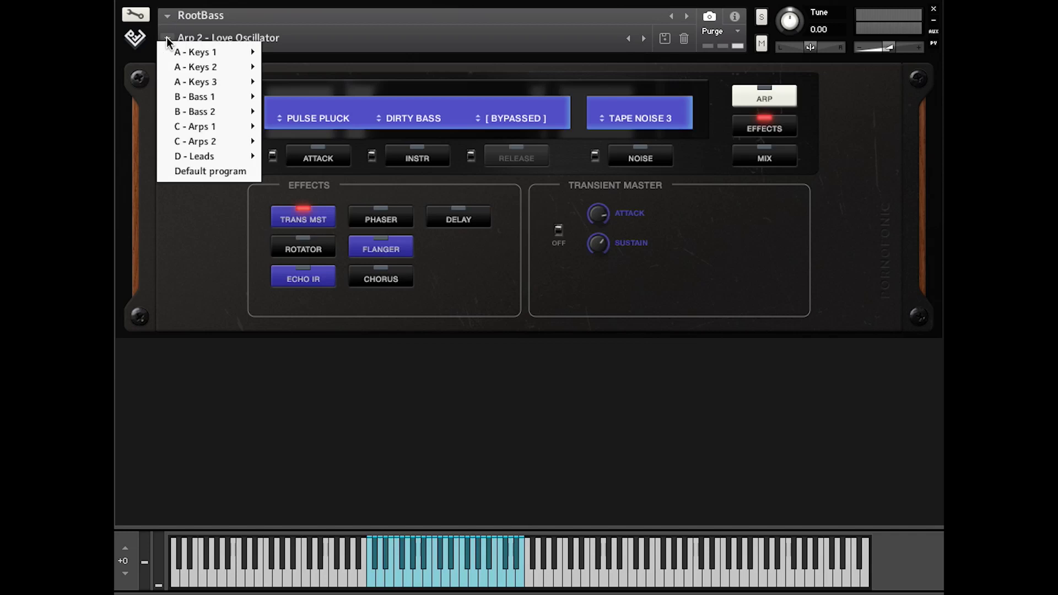
mouse_move(201, 154)
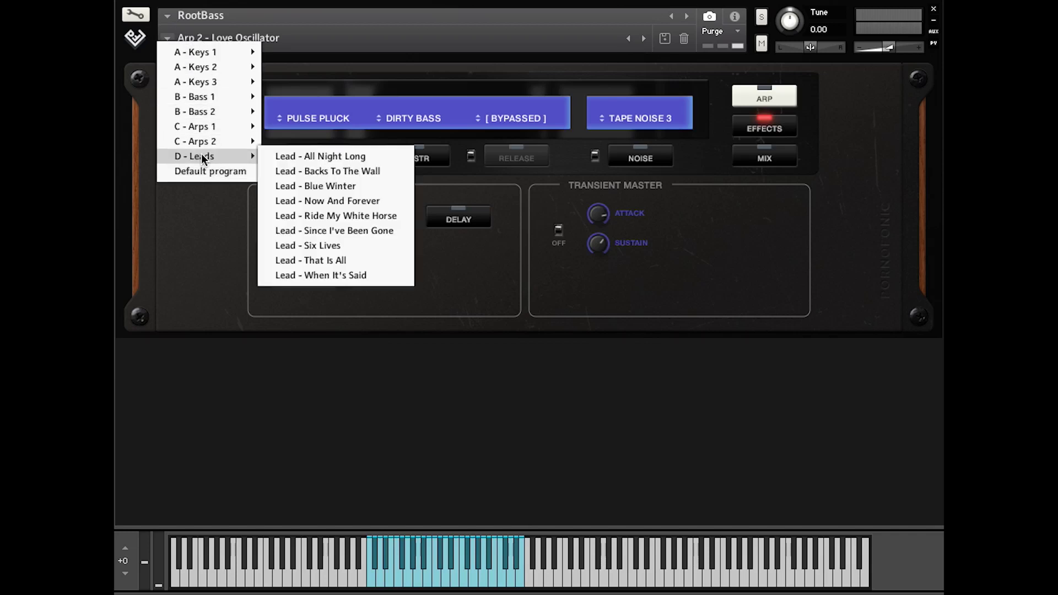
click(299, 154)
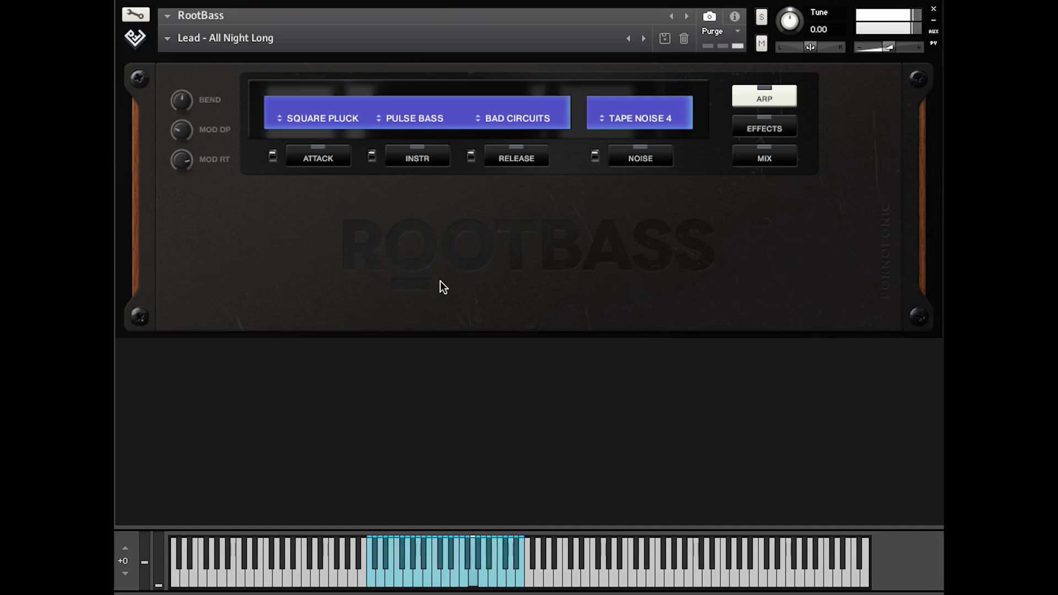
- Check the instrument settings, then load the Lead - Blue Winter program
click(411, 162)
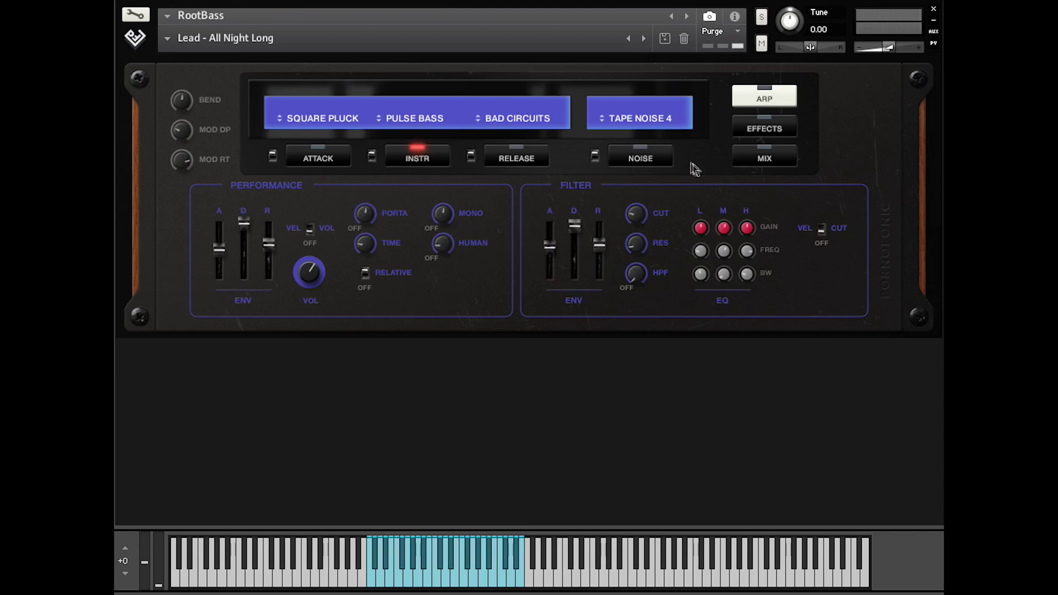
click(169, 39)
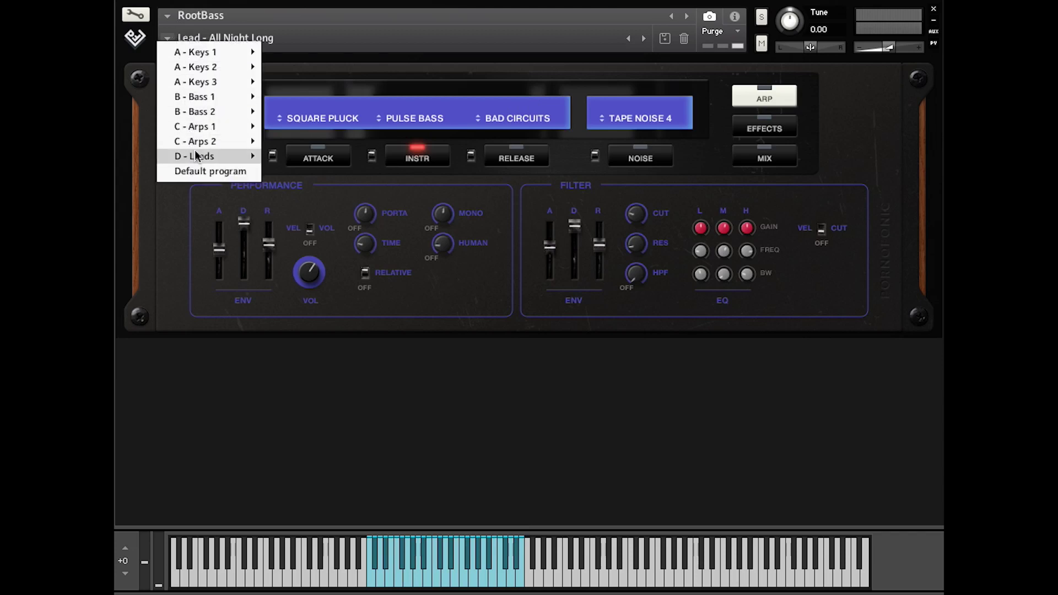
mouse_move(195, 157)
click(333, 185)
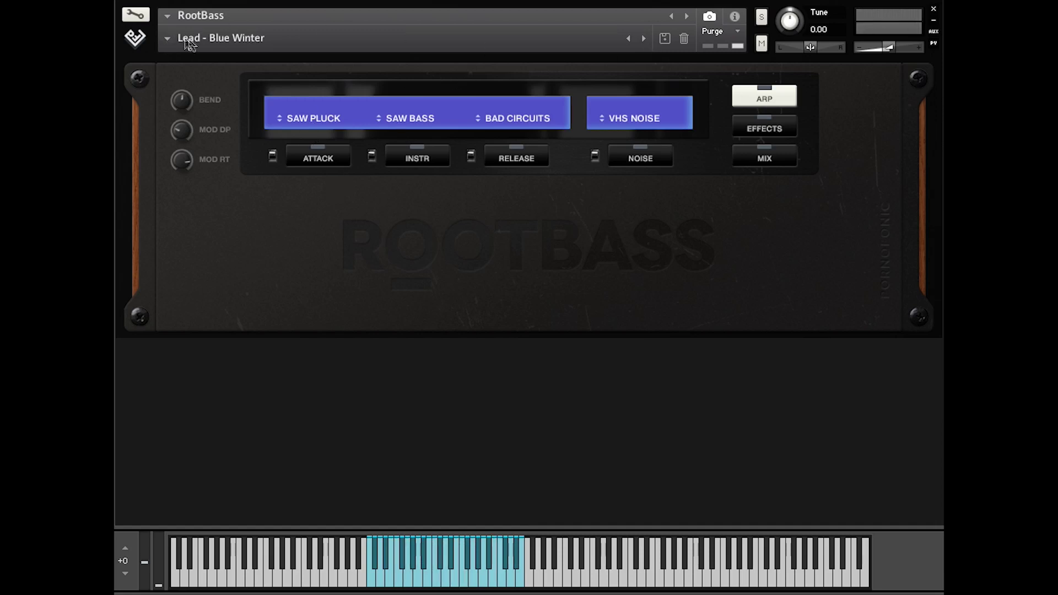
- Try humanize at off, 50% and 99%, settle near 51%, and drop modulation to minimum
click(416, 157)
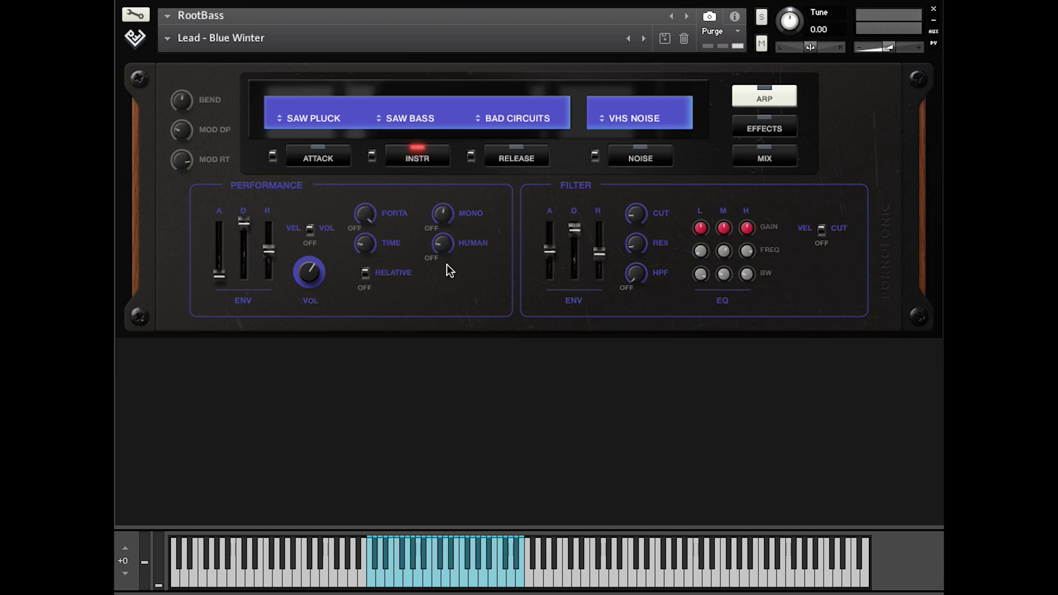
drag(442, 245, 455, 356)
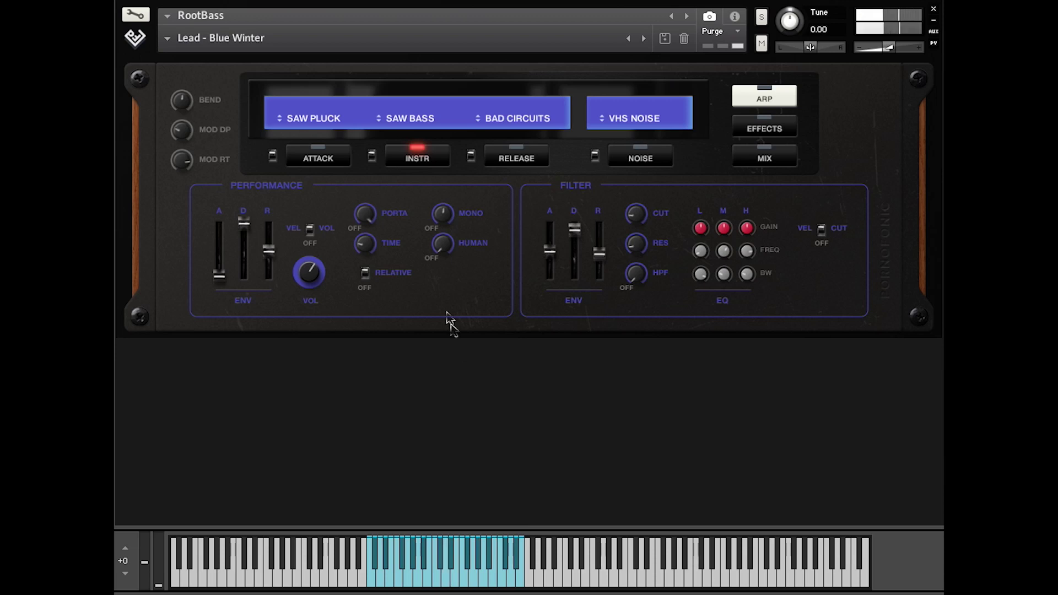
drag(442, 249, 444, 185)
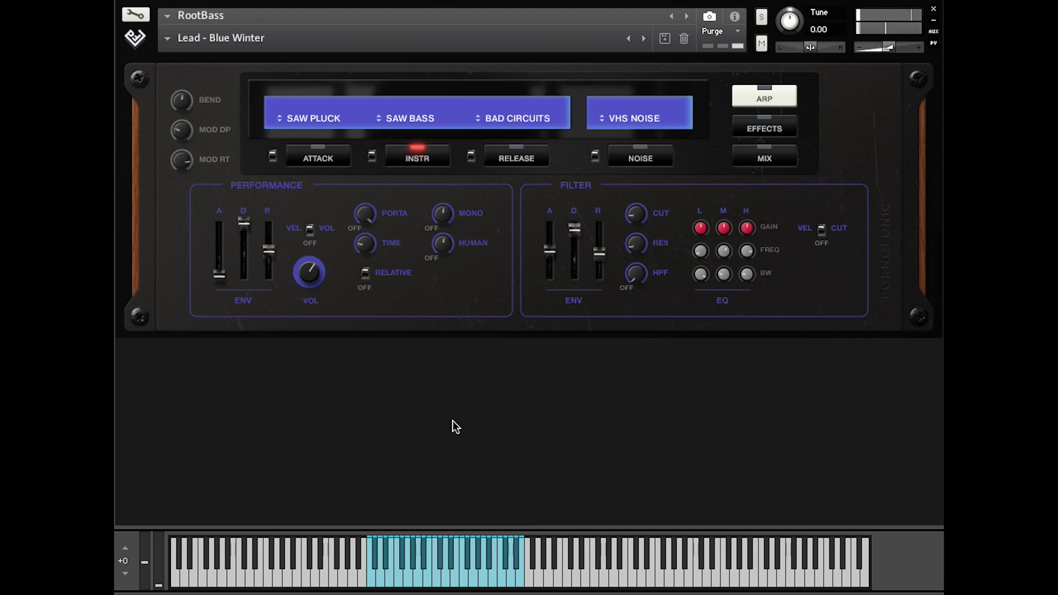
drag(444, 251, 438, 137)
click(441, 215)
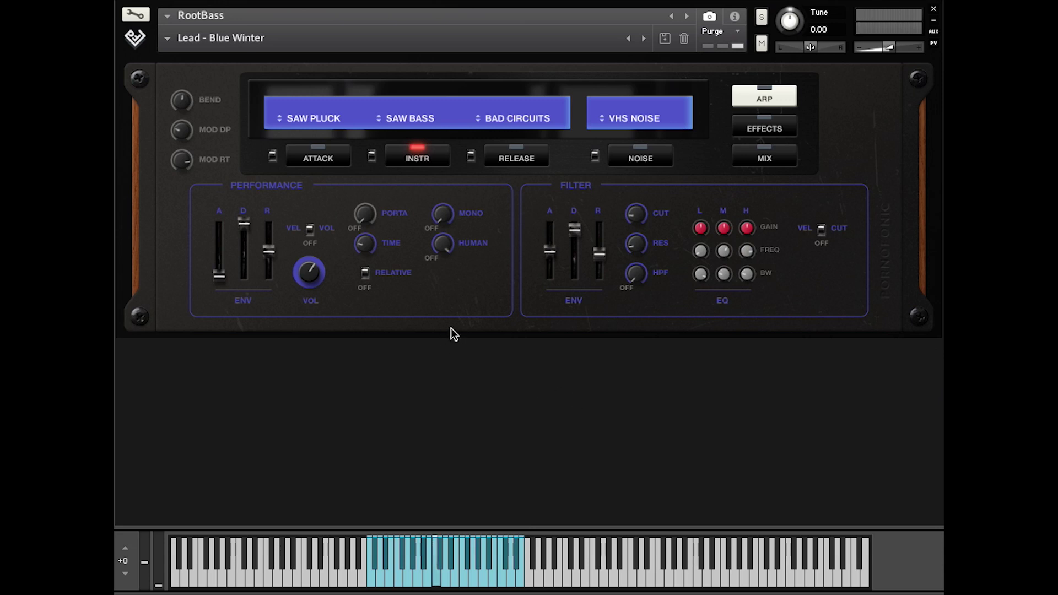
drag(439, 246, 462, 280)
click(161, 560)
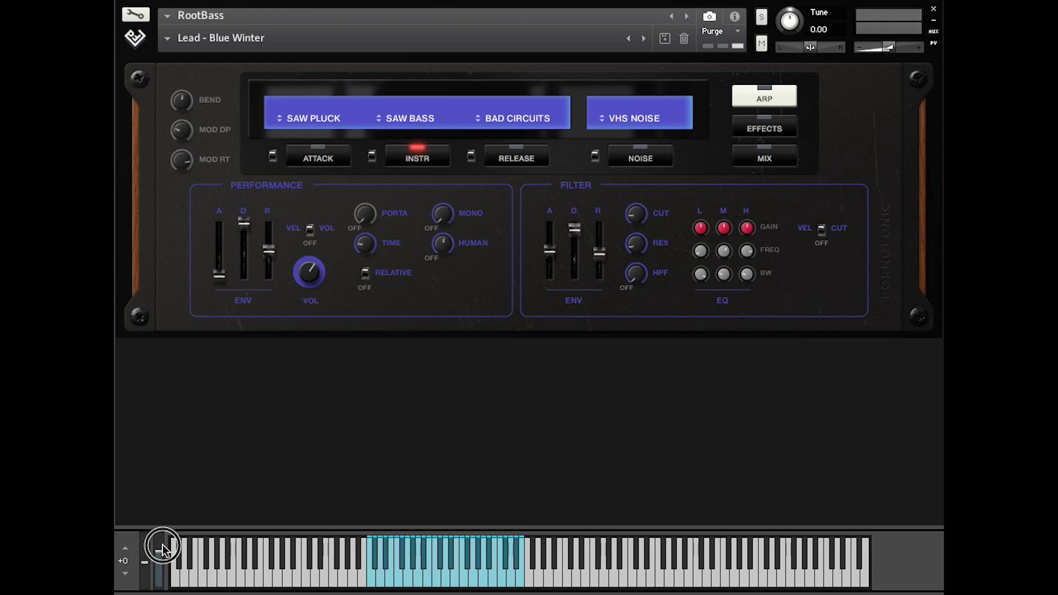
- Set Blue Winter's mod rate to 0.83Hz, humanize to minimum and mod depth to 0.41
drag(183, 162, 174, 118)
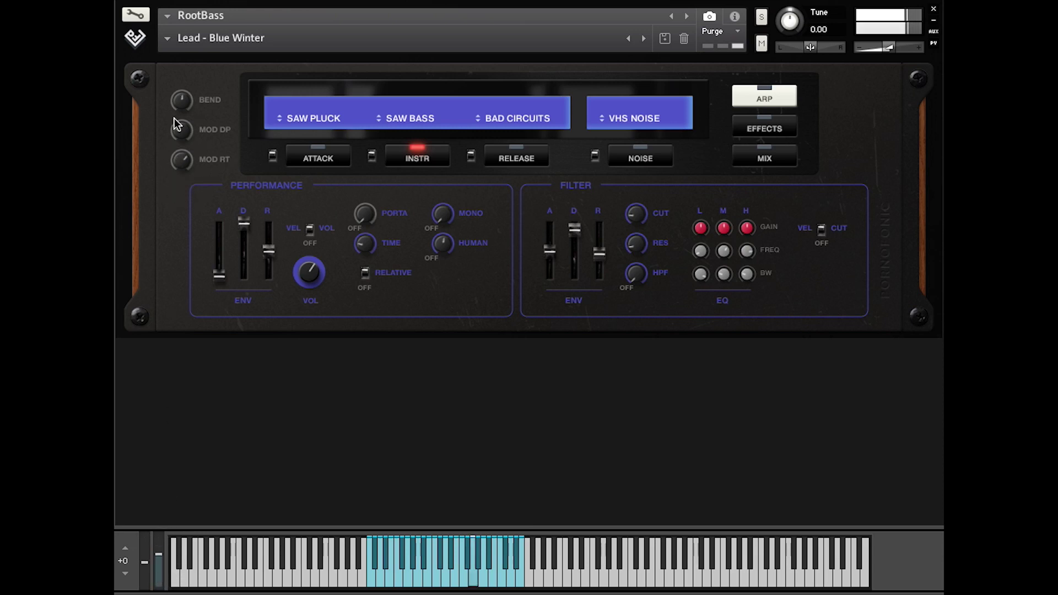
click(445, 255)
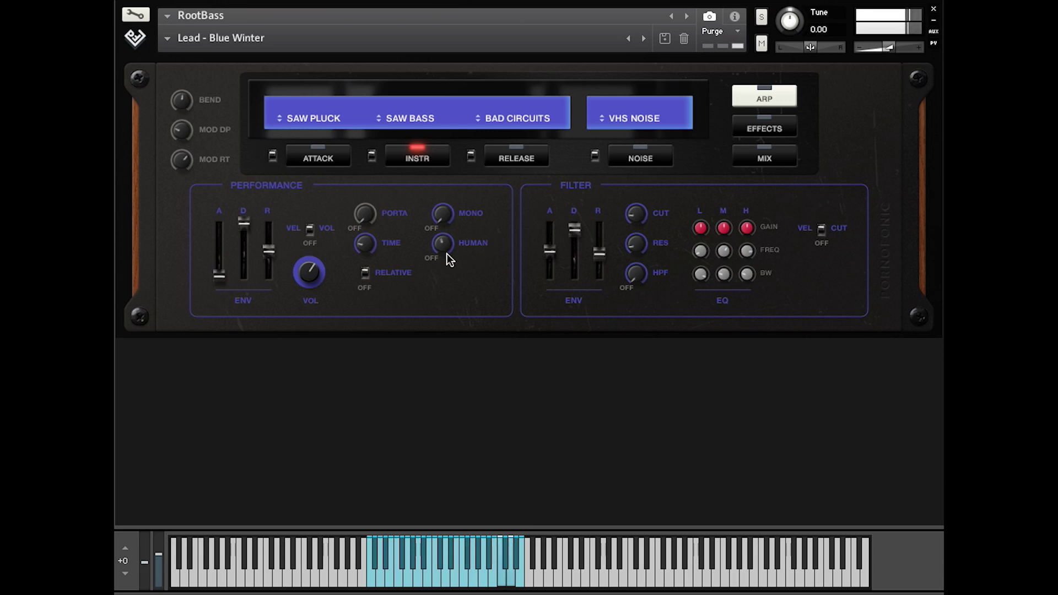
ctrl+click(448, 254)
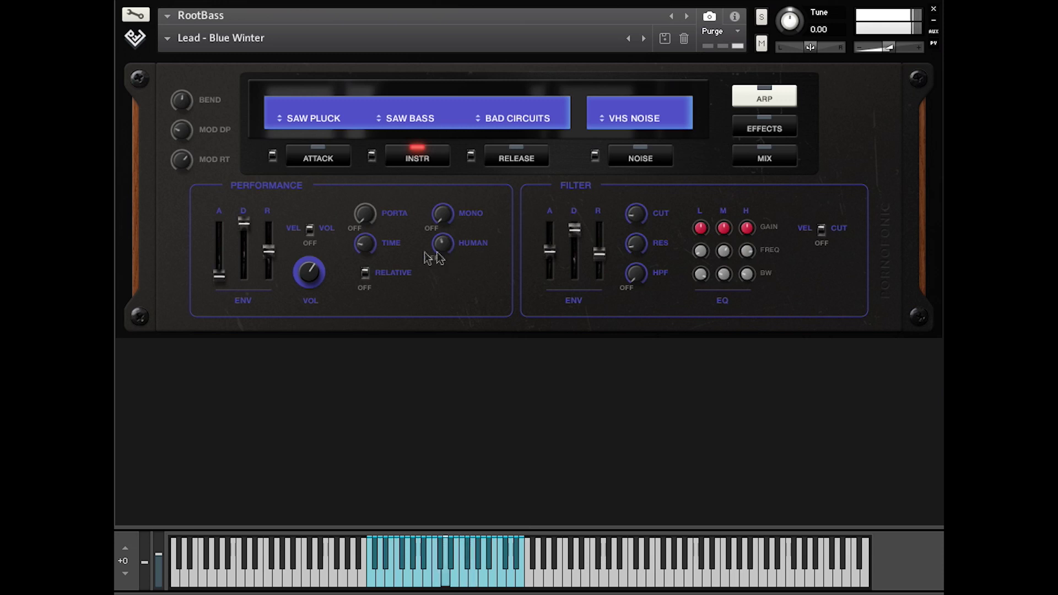
click(178, 127)
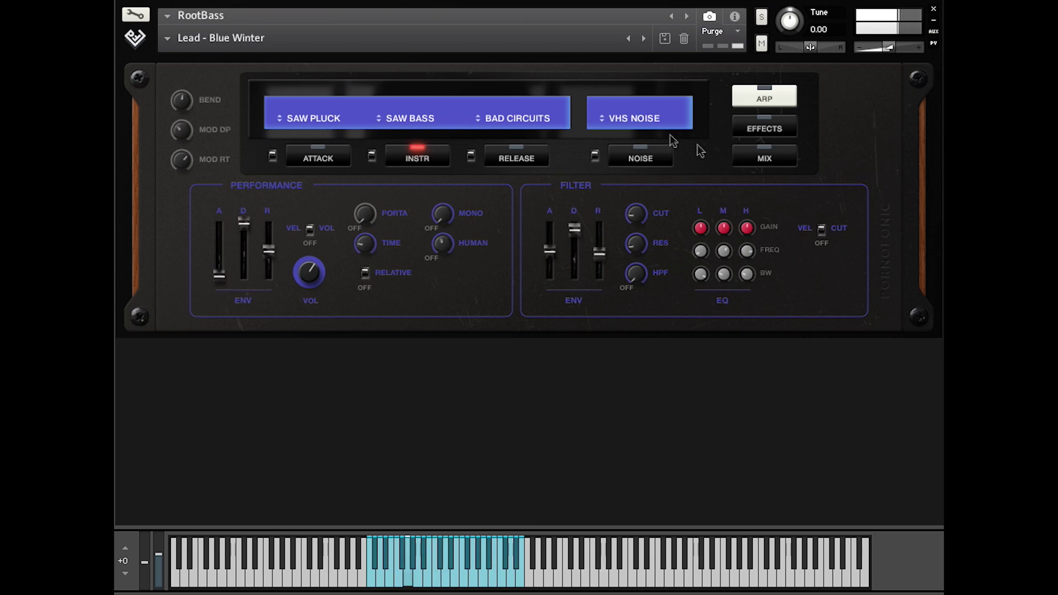
click(167, 38)
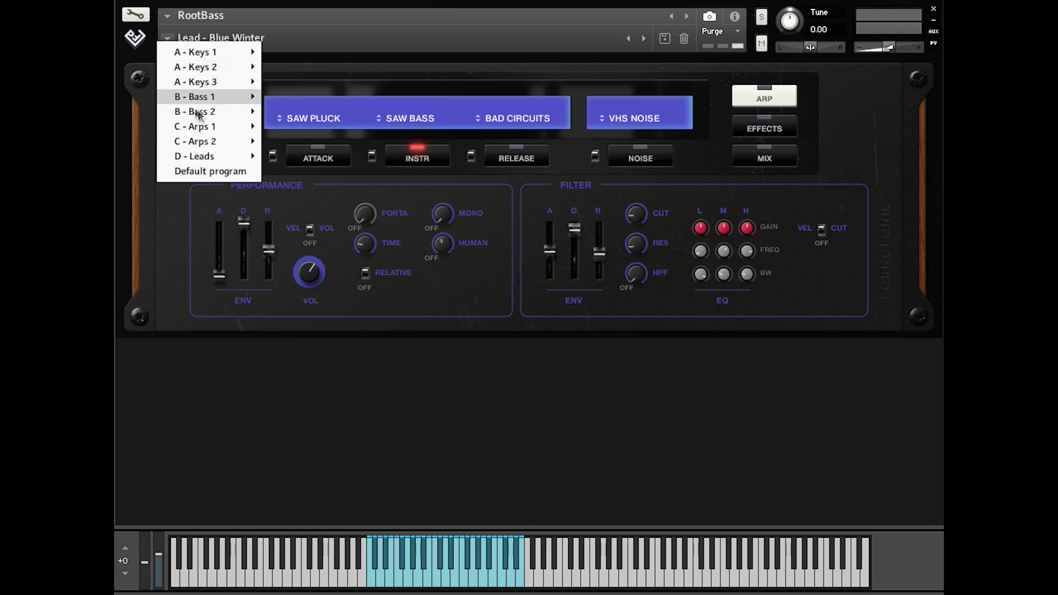
- Load the Default program and swap its first sound from Sine Pluck to Rubber Band
mouse_move(200, 52)
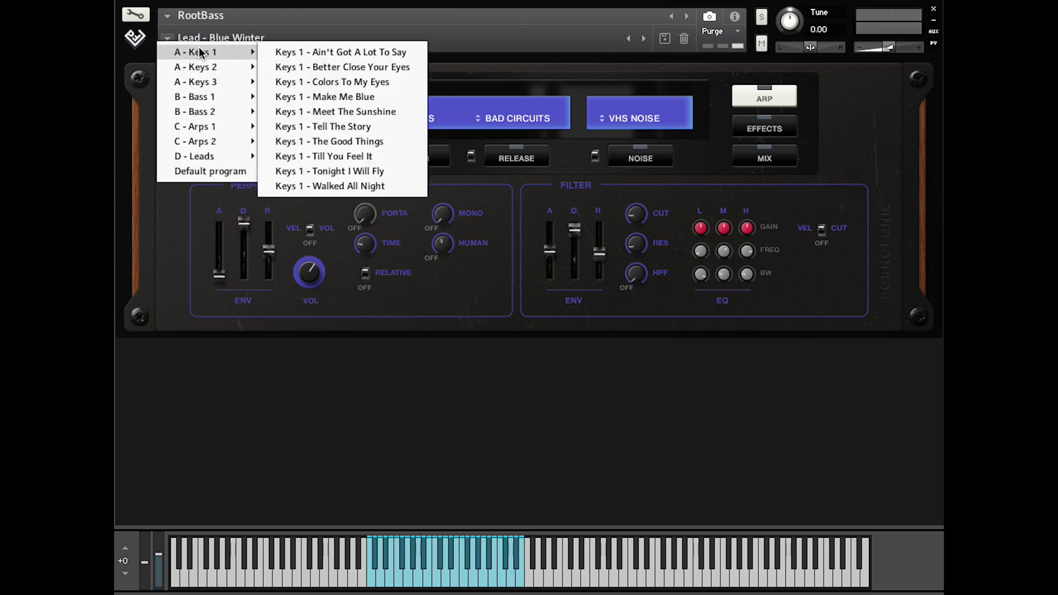
click(201, 170)
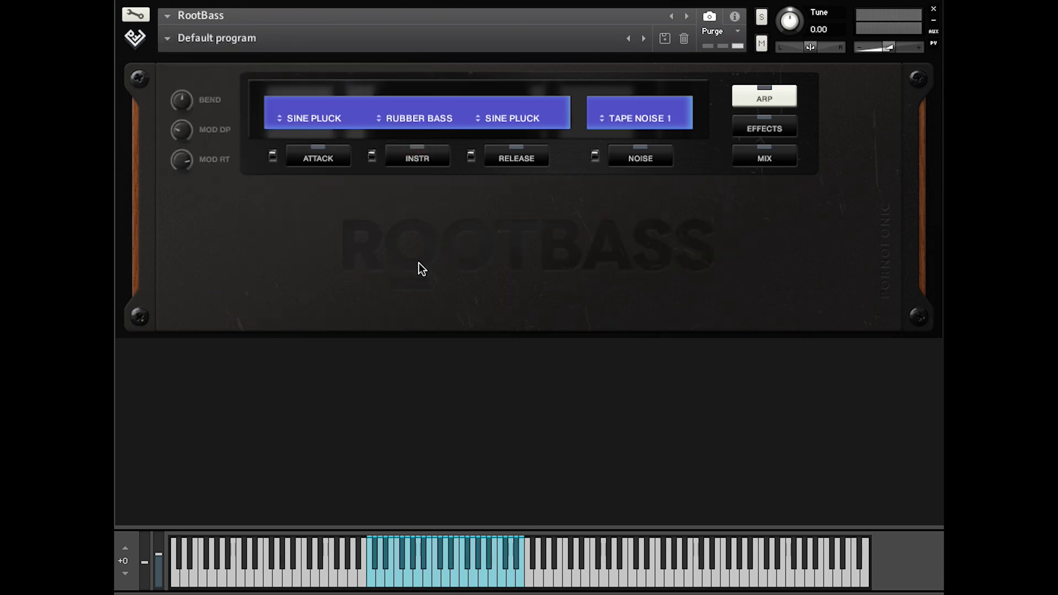
click(764, 127)
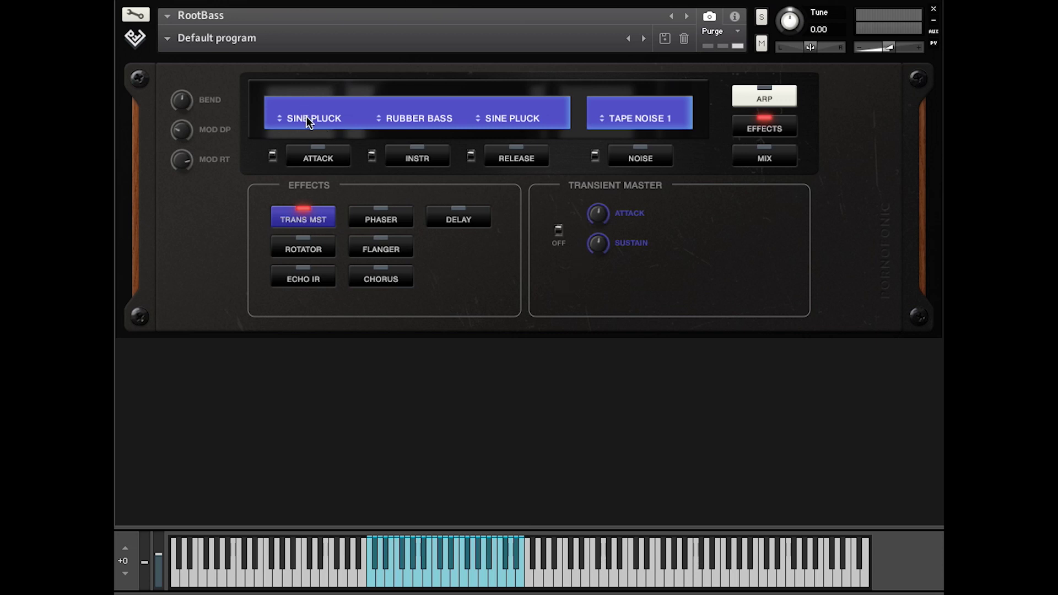
click(324, 122)
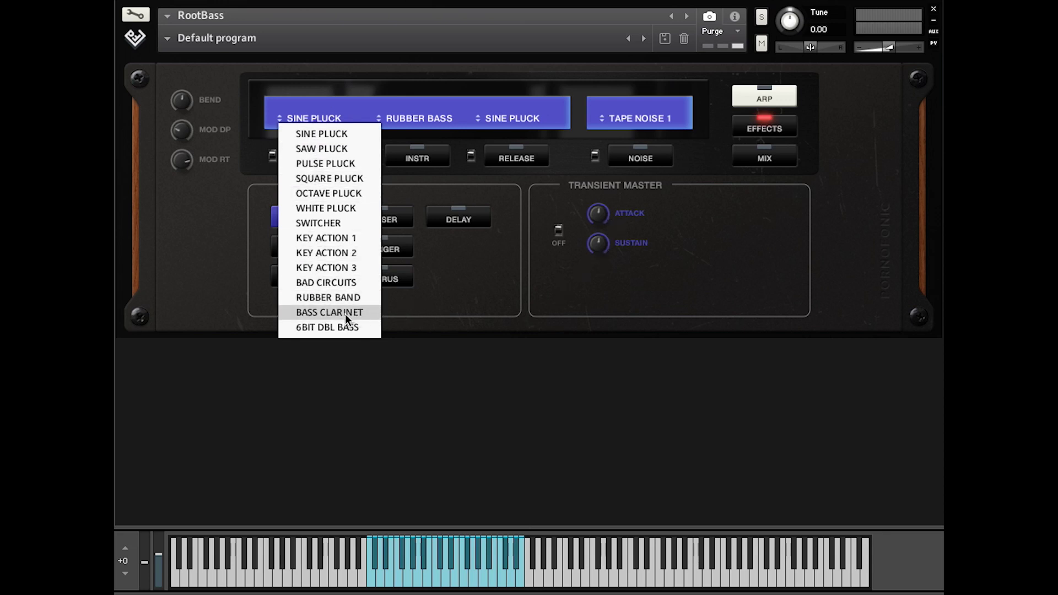
click(337, 297)
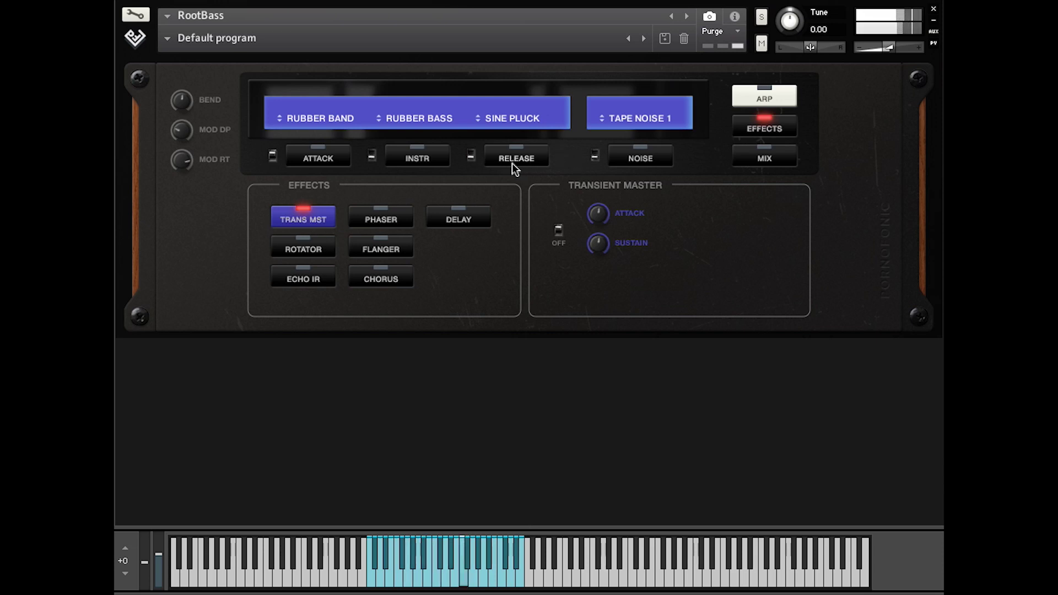
- Try Vibraphone in the third sound slot, then settle on Bass Clarinet
click(519, 121)
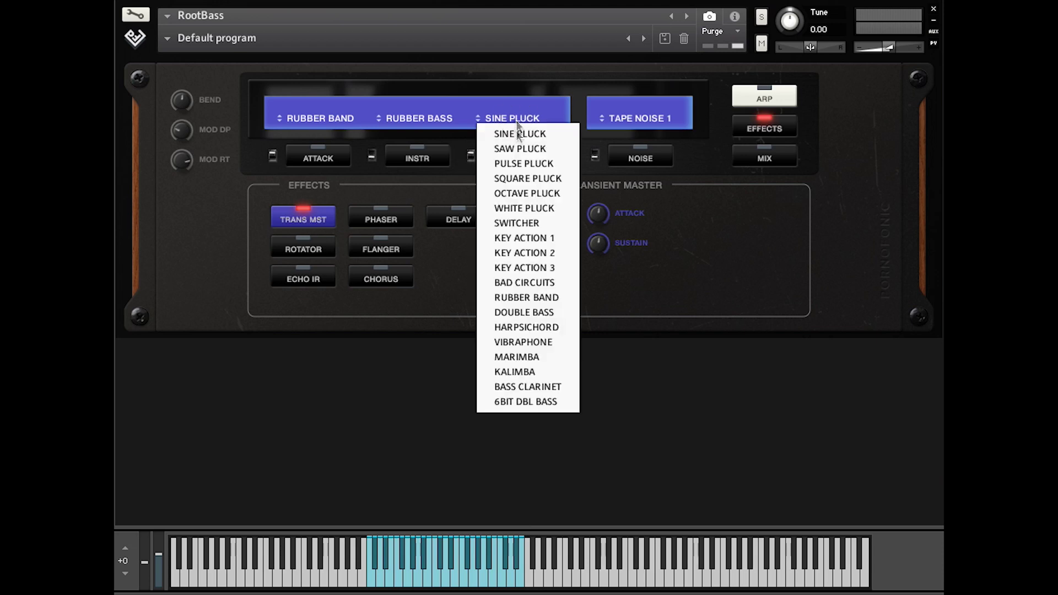
click(515, 342)
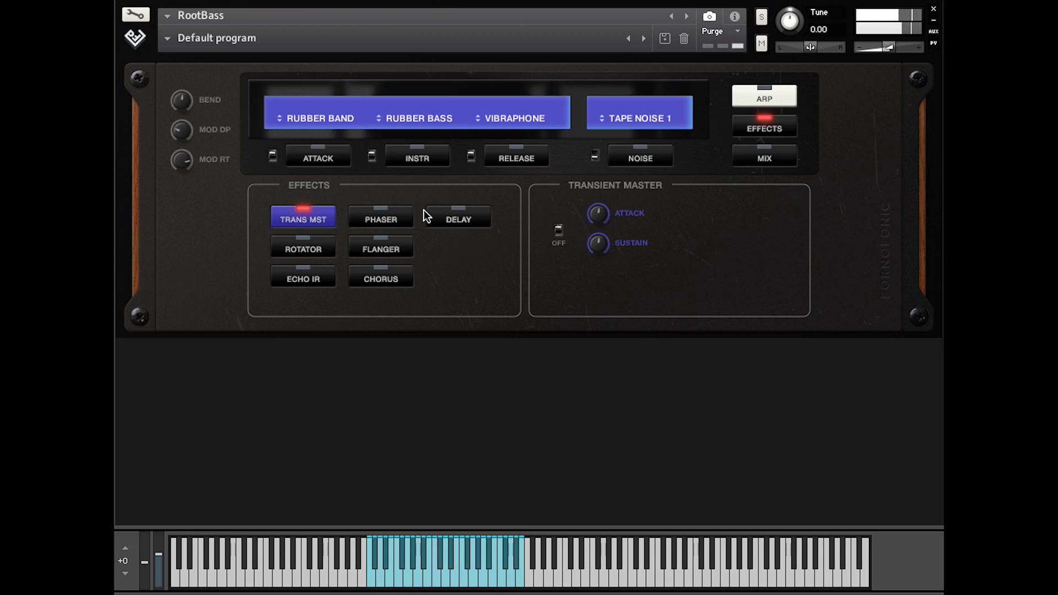
click(510, 118)
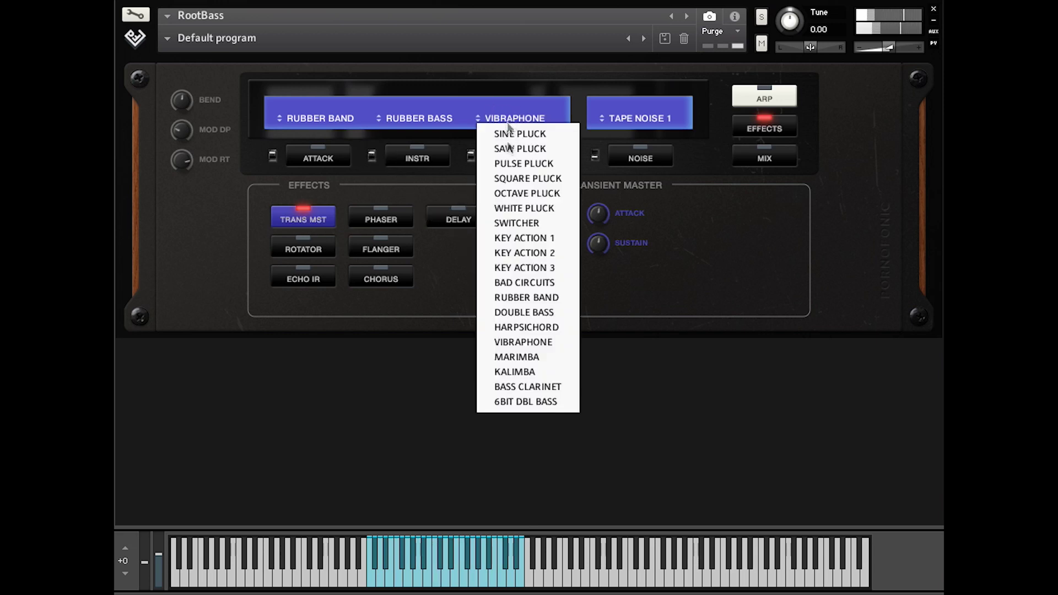
click(518, 386)
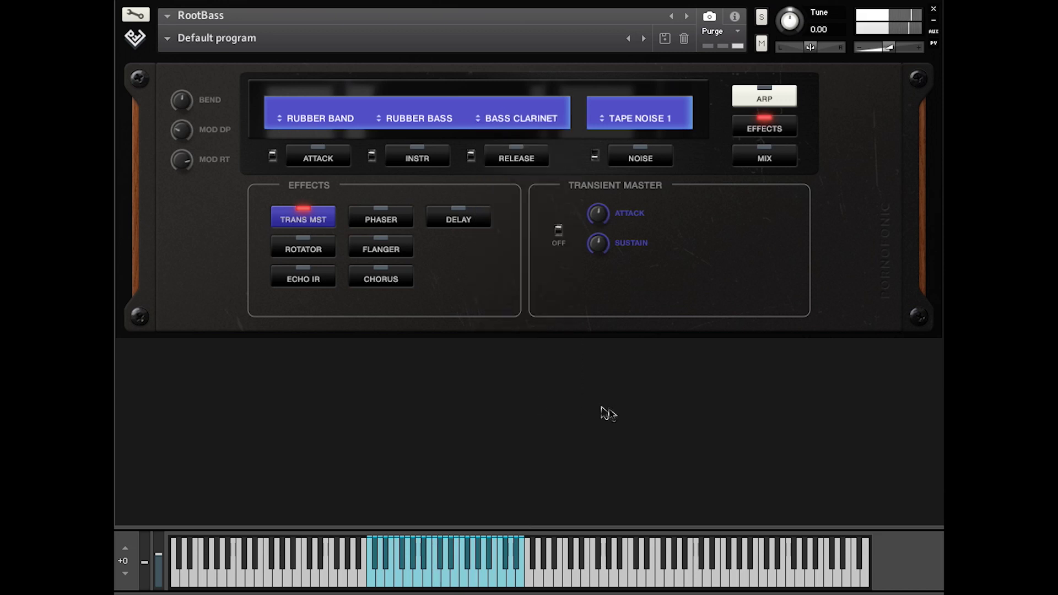
click(518, 156)
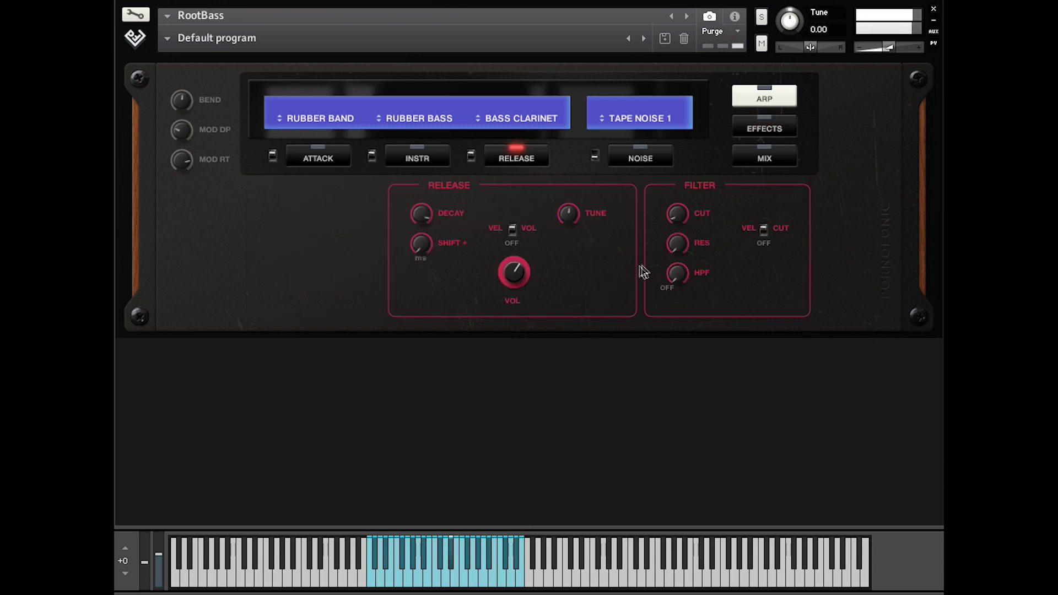
- Set the release filter cutoff to 70.9Hz and change the first sound to Bass Clarinet
drag(678, 216, 679, 256)
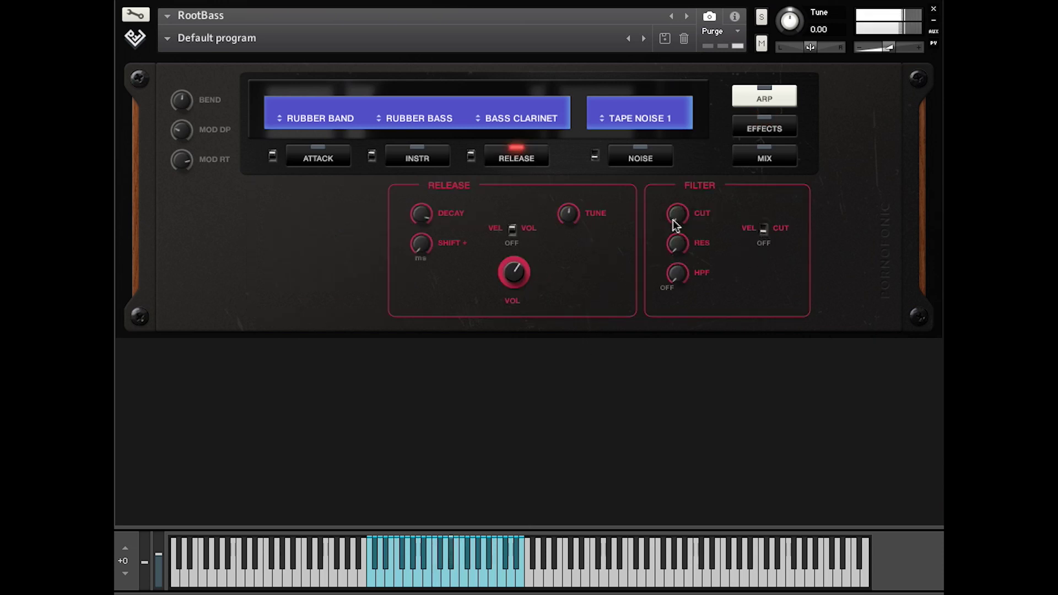
mouse_move(680, 223)
mouse_down()
mouse_move(678, 189)
mouse_move(678, 205)
mouse_up()
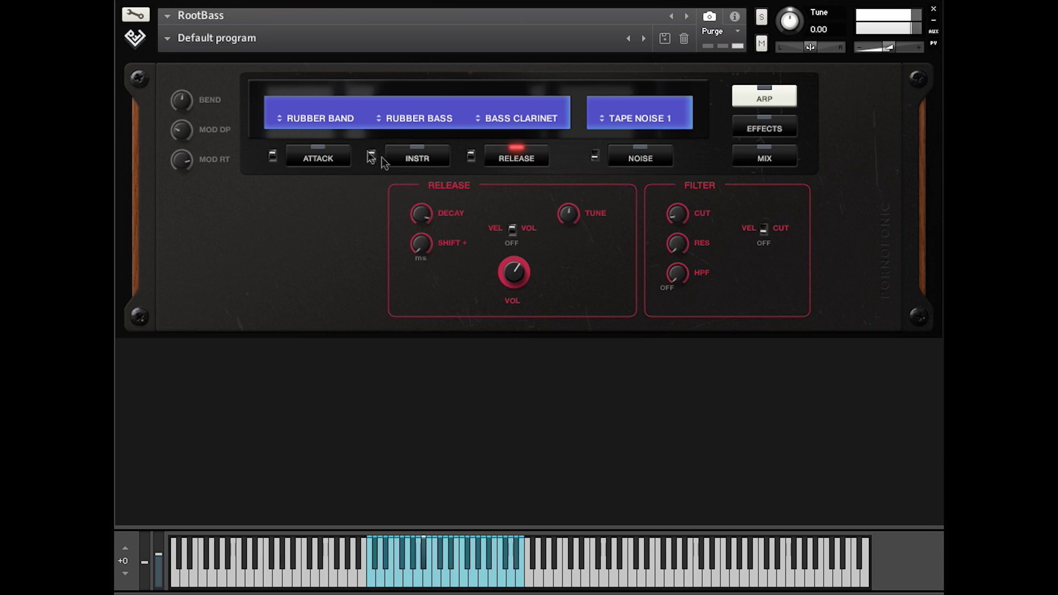
click(330, 127)
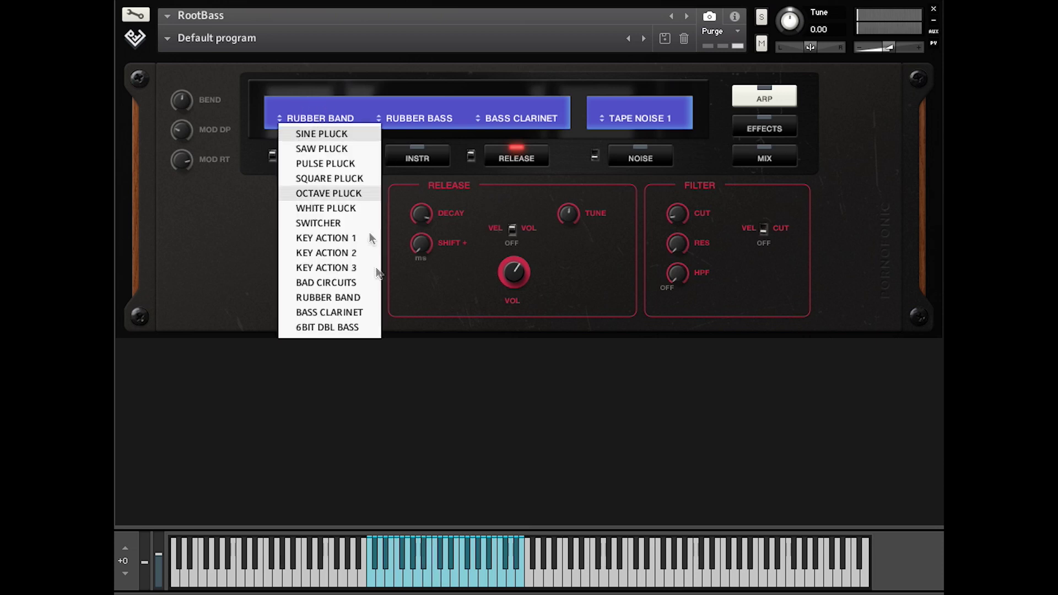
click(313, 311)
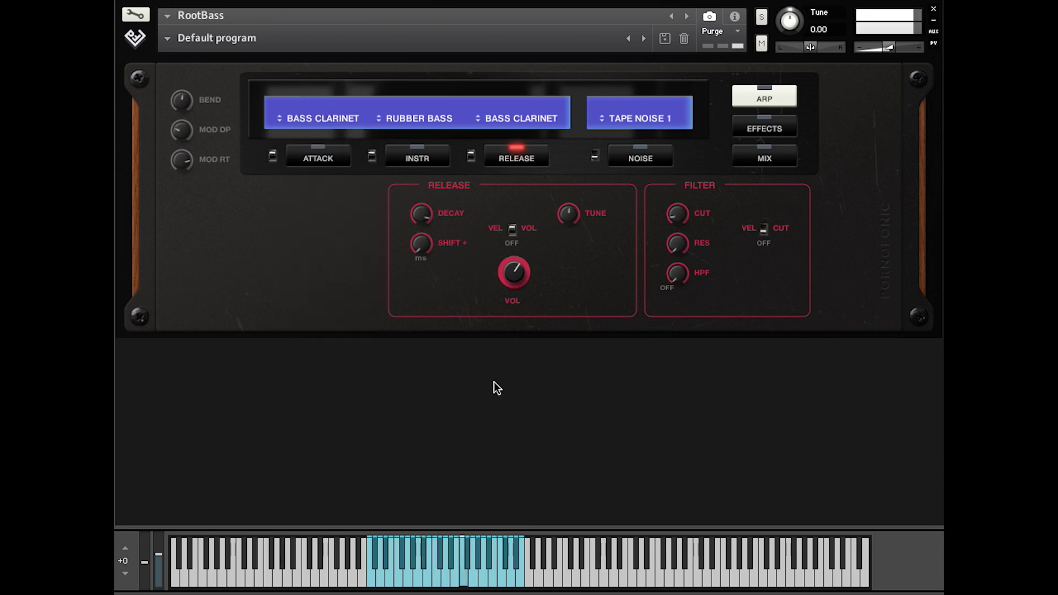
click(315, 146)
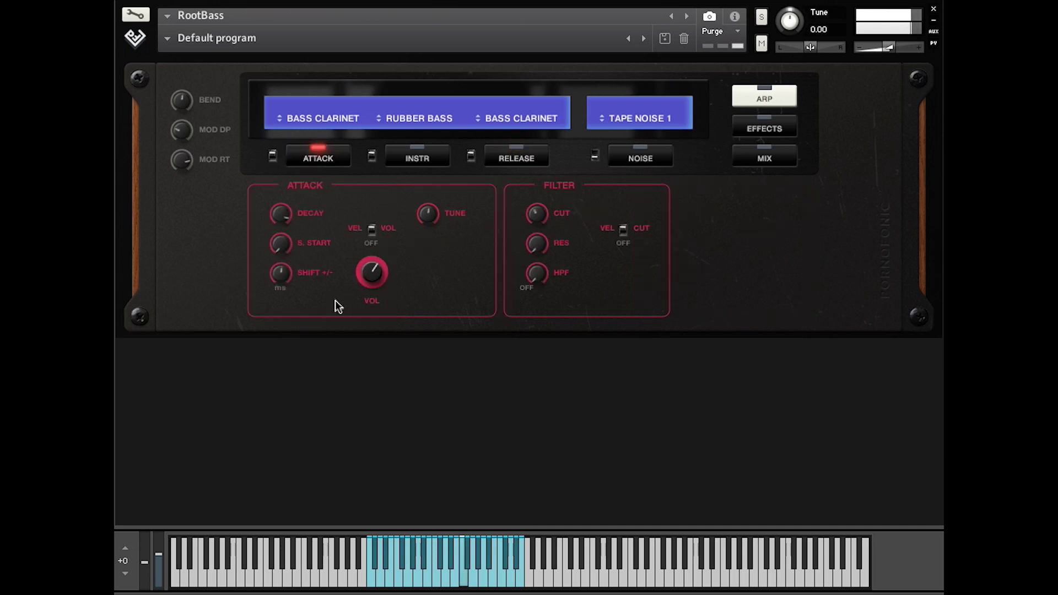
- Adjust the attack filter cutoff and set the attack shift to +20 ms
drag(279, 275, 283, 294)
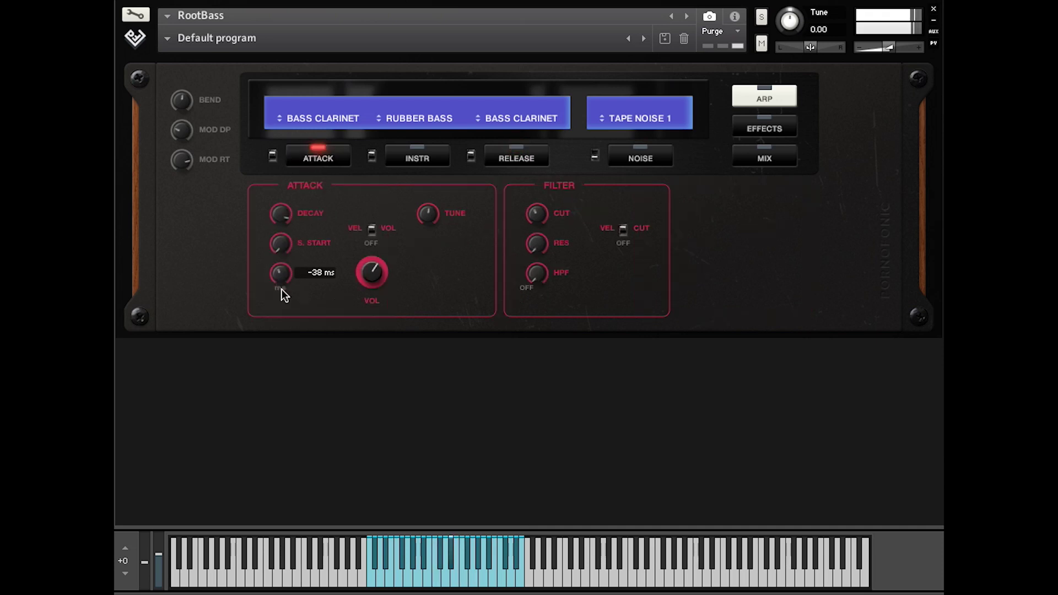
click(536, 231)
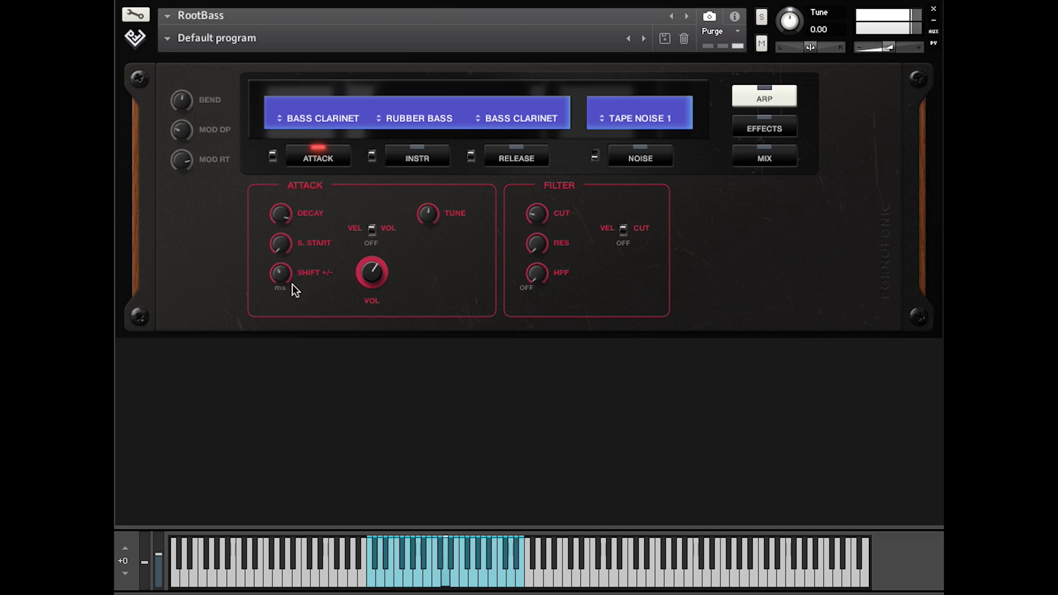
click(280, 258)
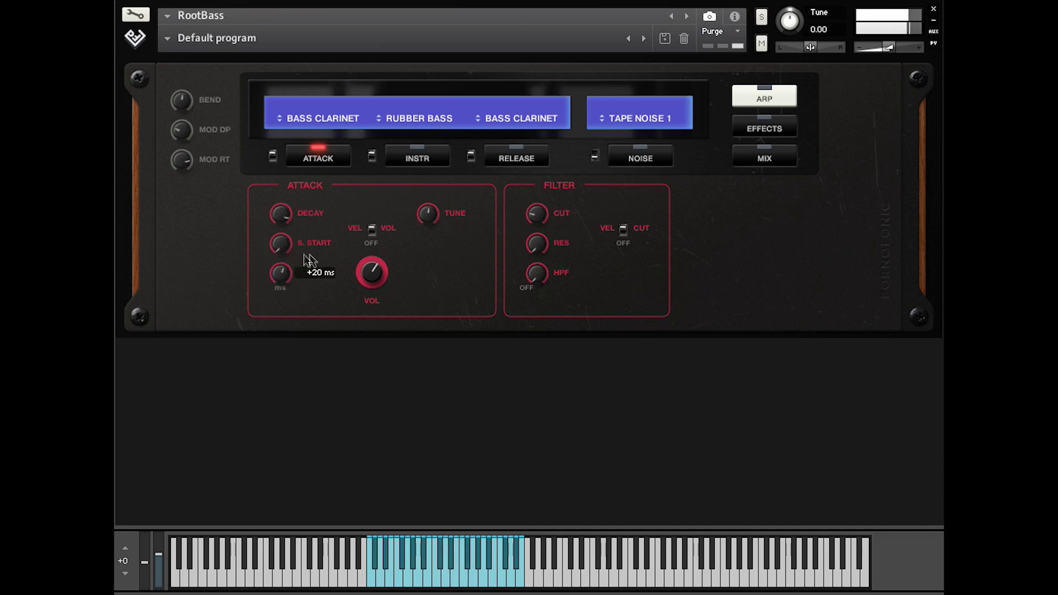
click(318, 116)
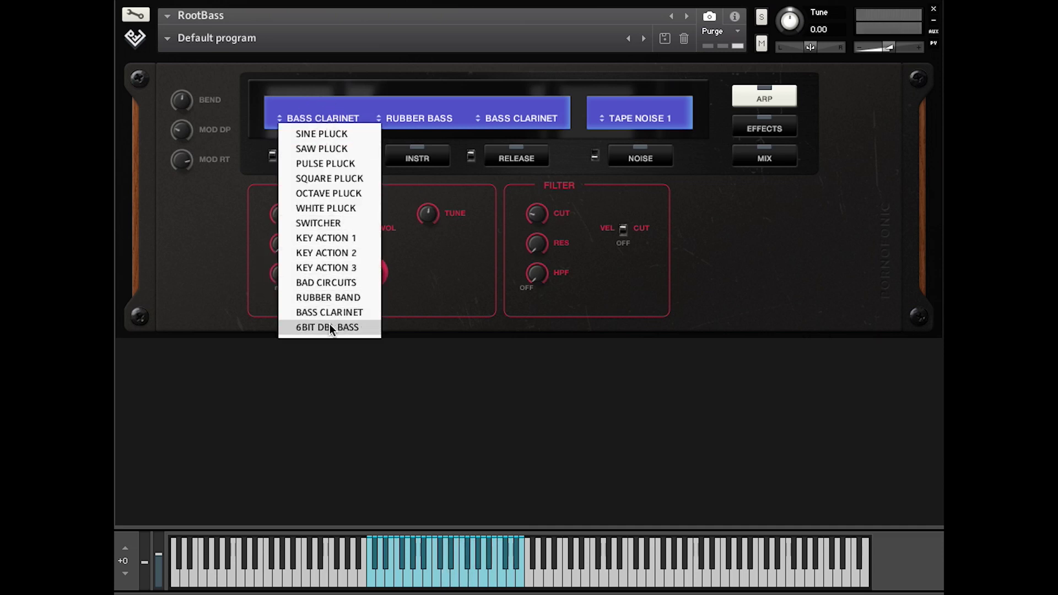
- Put 6BIT DBL BASS in both the first and third layers
click(330, 326)
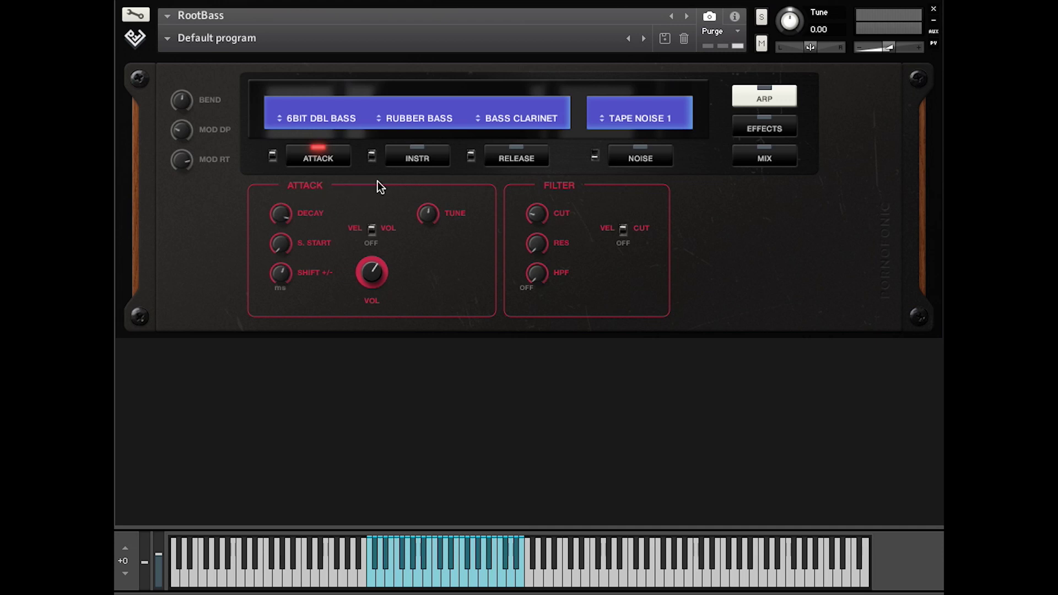
click(372, 157)
click(471, 157)
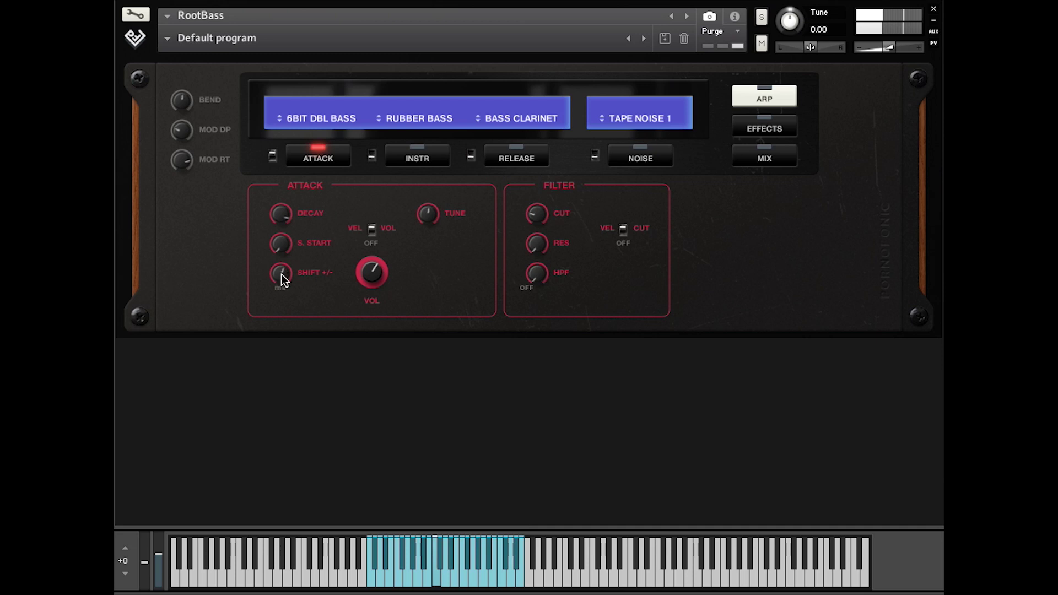
click(477, 157)
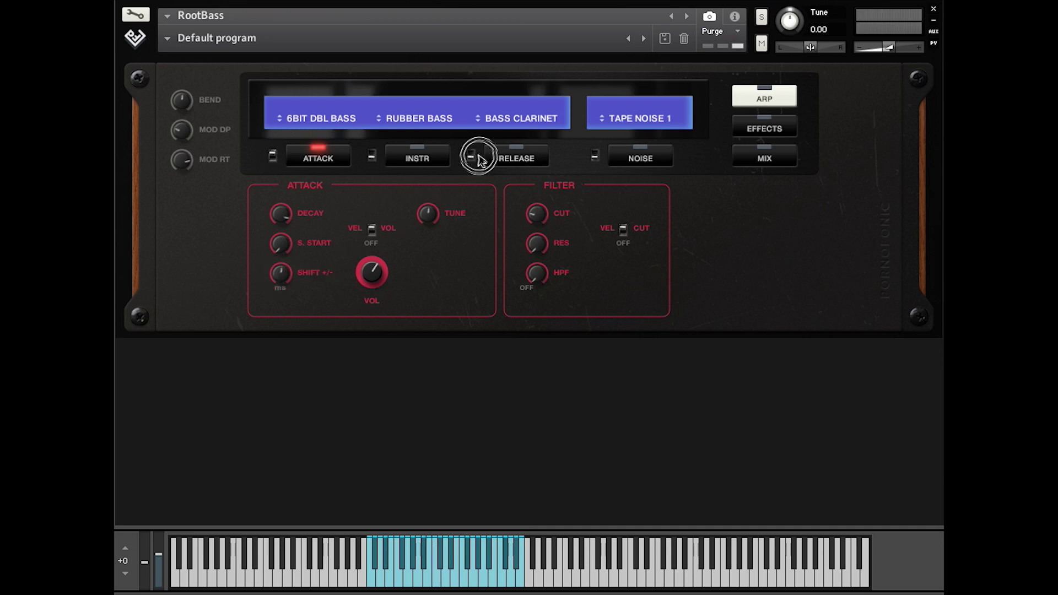
click(517, 120)
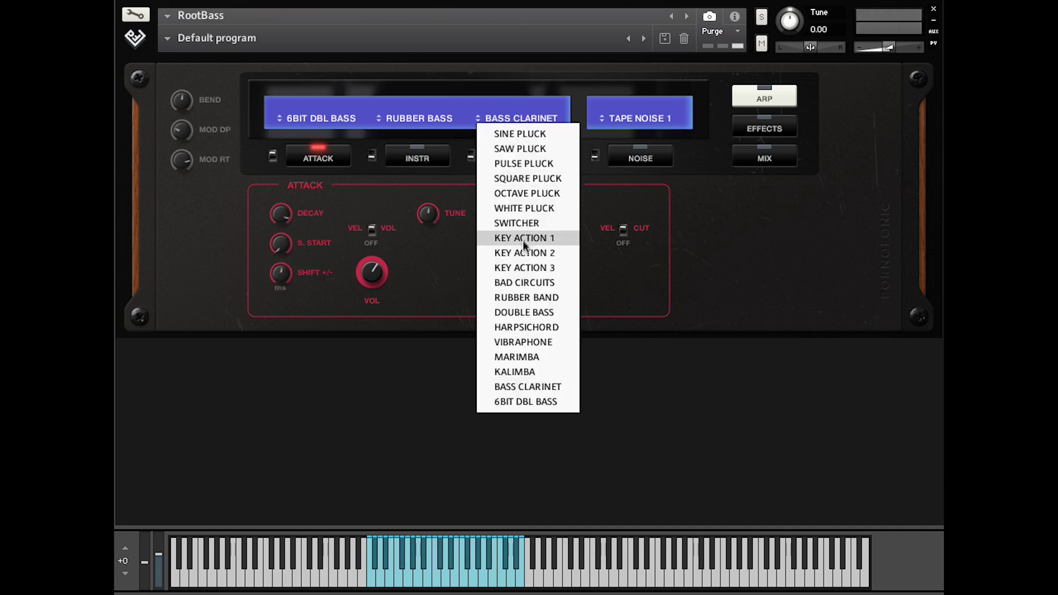
click(525, 400)
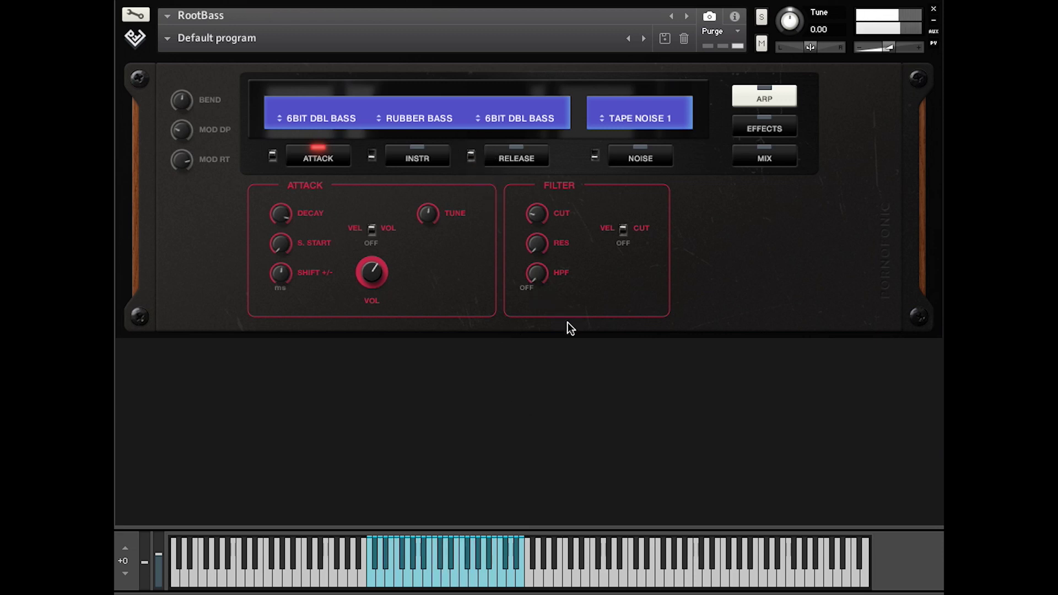
- Retune the attack filter cutoff, raise the release filter cutoff, and set attack shift to +30 ms
click(539, 204)
drag(289, 287, 295, 366)
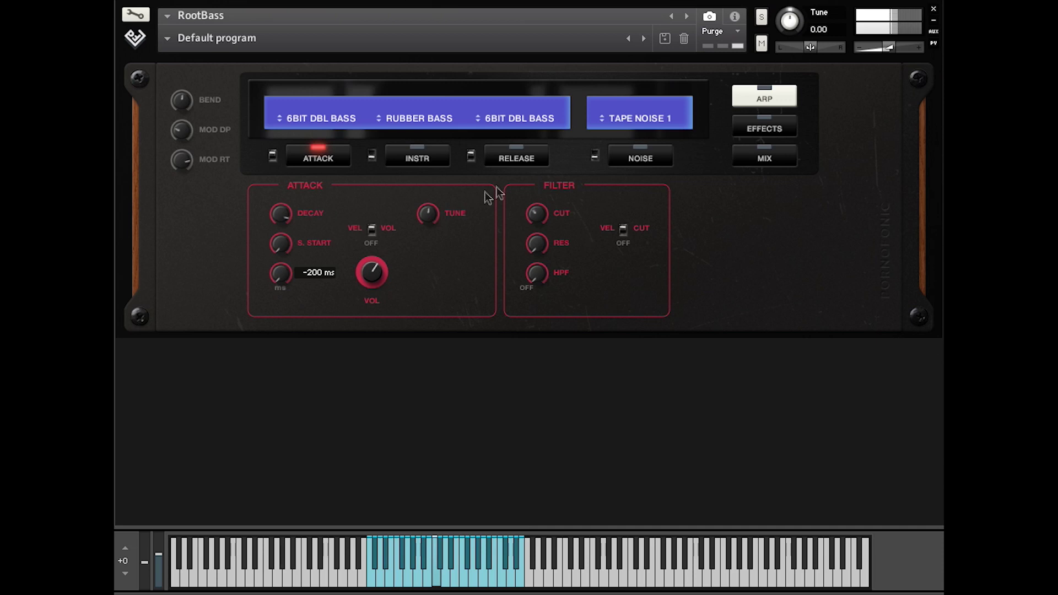
click(513, 165)
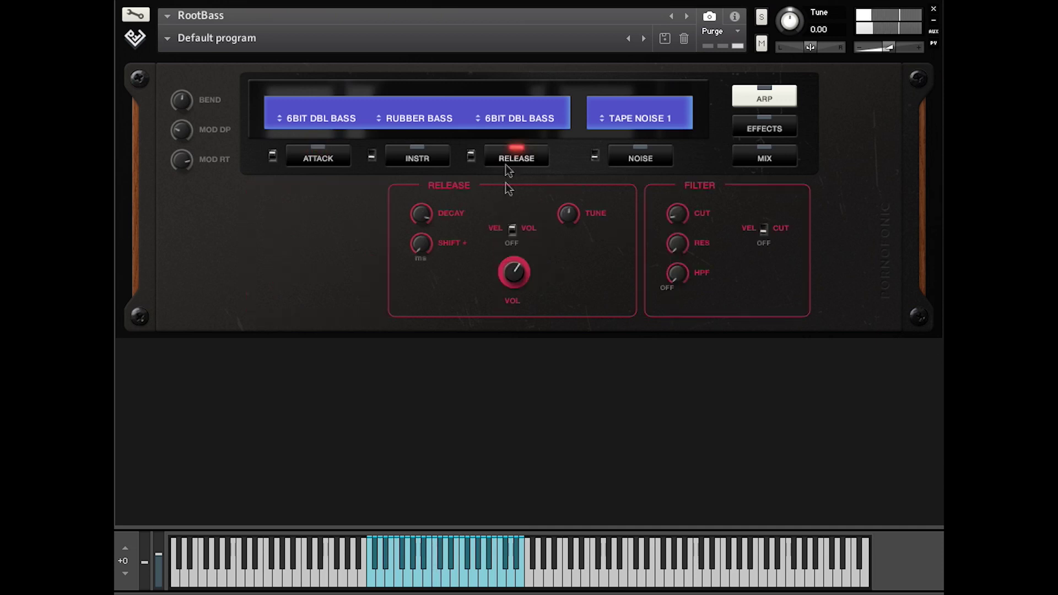
click(508, 282)
drag(680, 221, 666, 204)
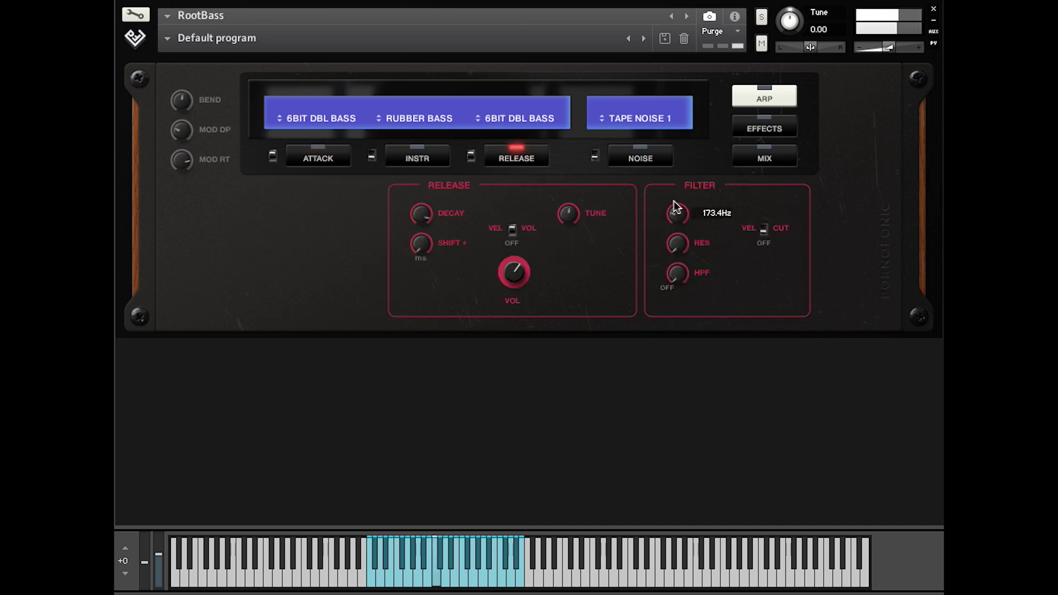
click(320, 159)
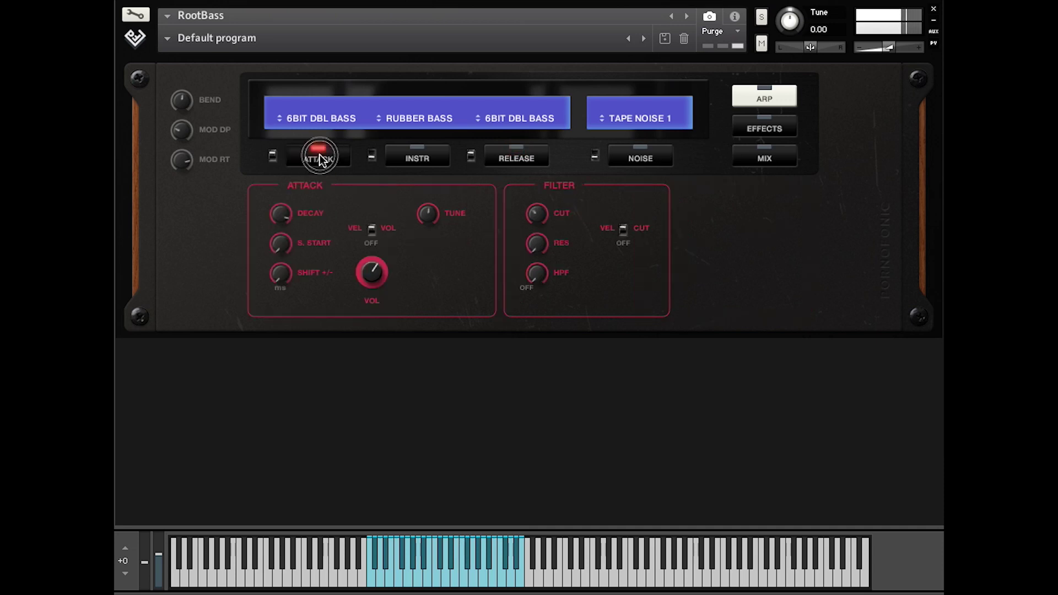
click(281, 275)
drag(282, 276, 286, 201)
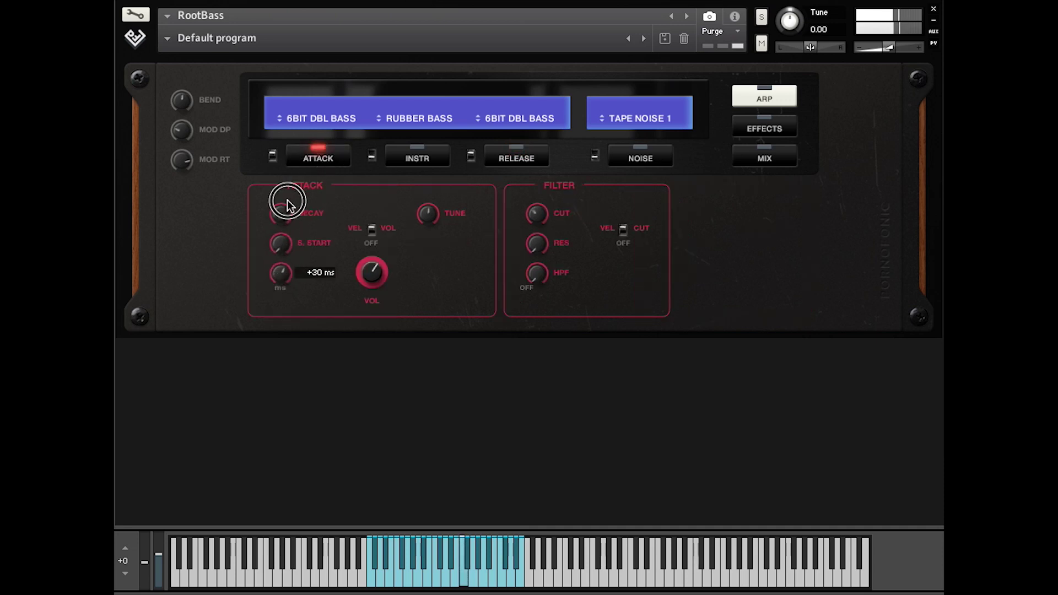
- Make the middle layer Moon Bass, after trying Pulse Bass, and the first layer Sine Pluck
click(418, 118)
click(416, 283)
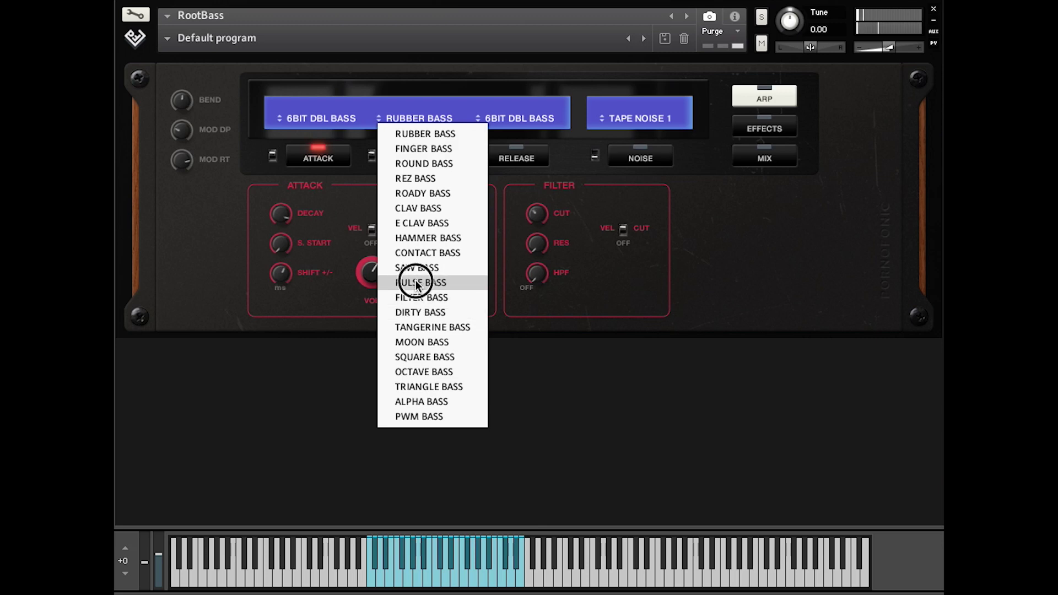
click(404, 117)
click(426, 343)
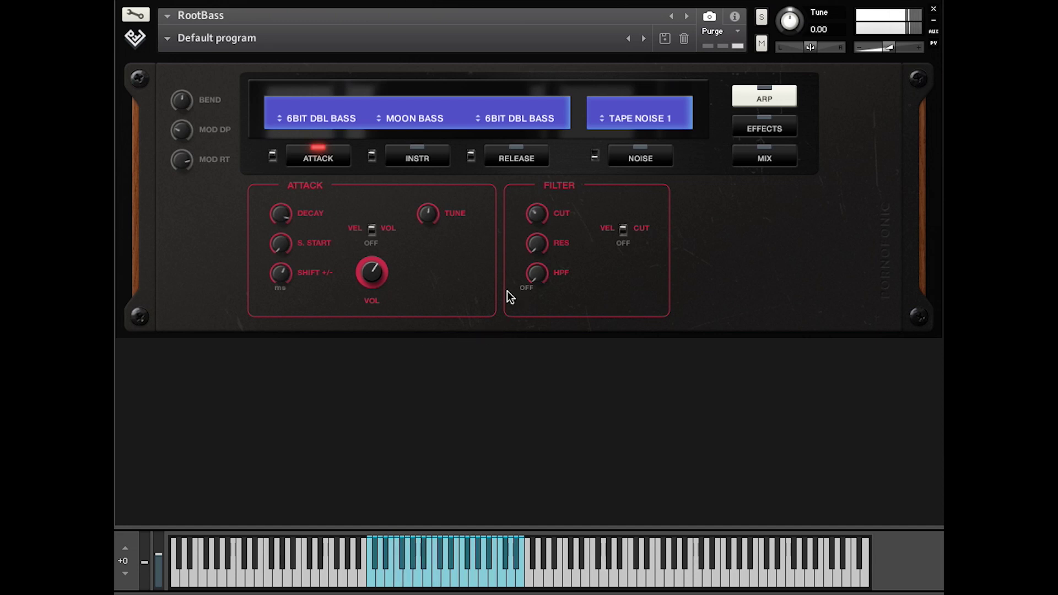
click(332, 118)
click(325, 134)
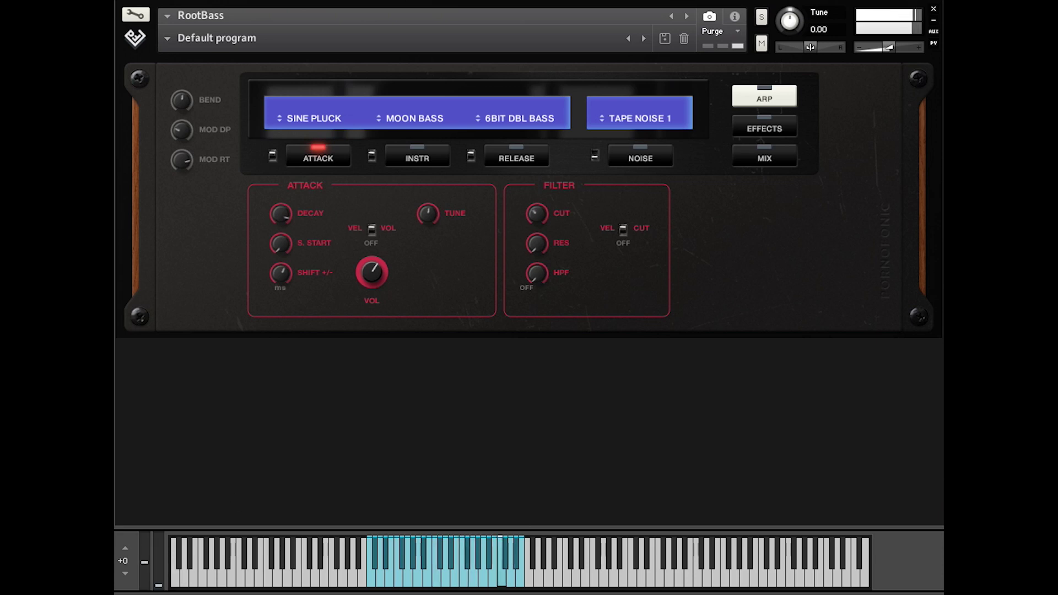
- Reload the Default program and switch the Rotator effect on
click(182, 38)
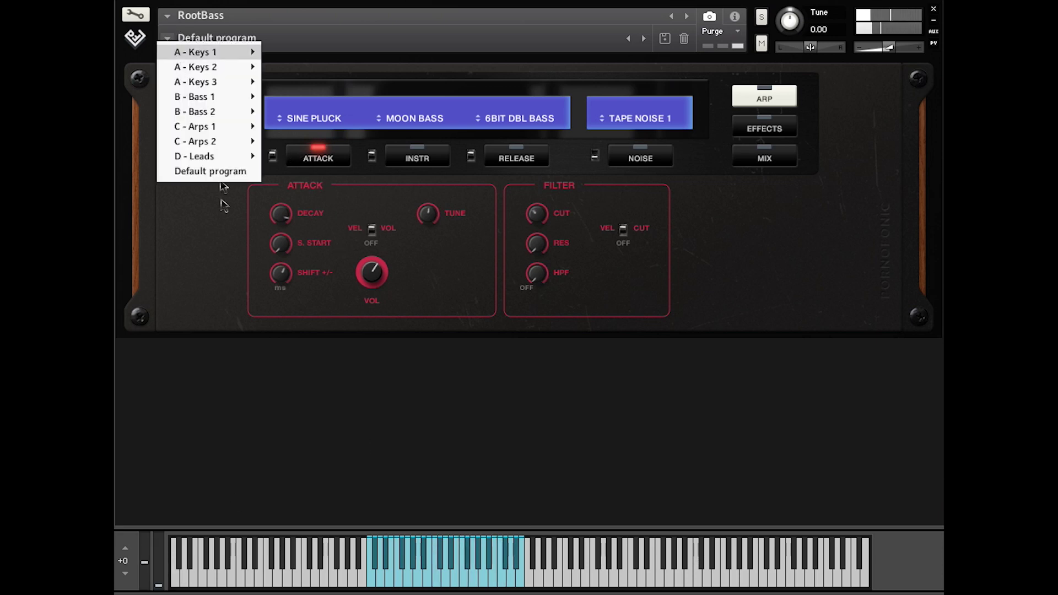
click(211, 171)
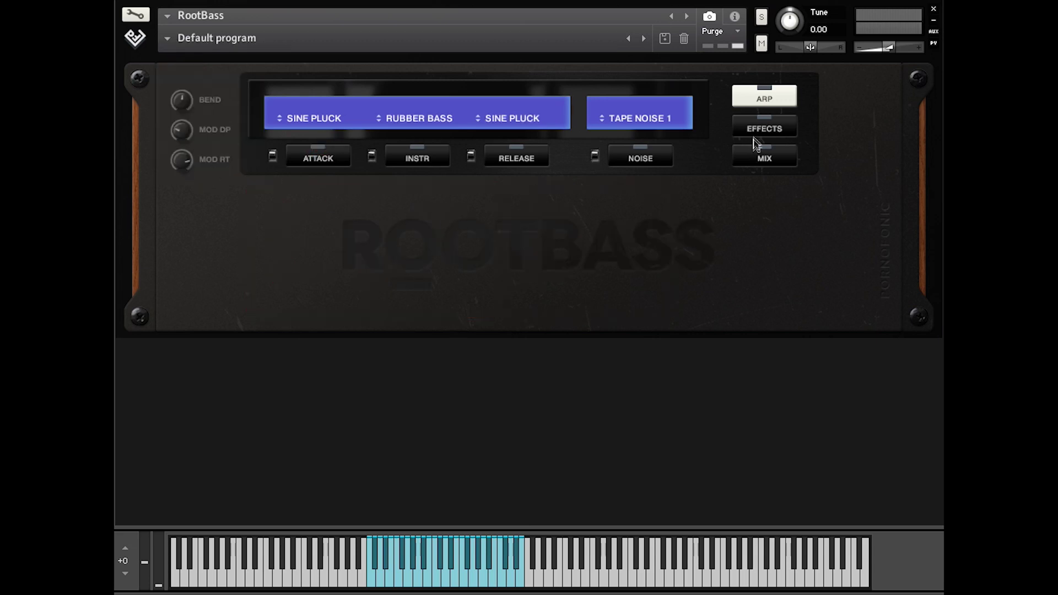
click(764, 130)
click(303, 249)
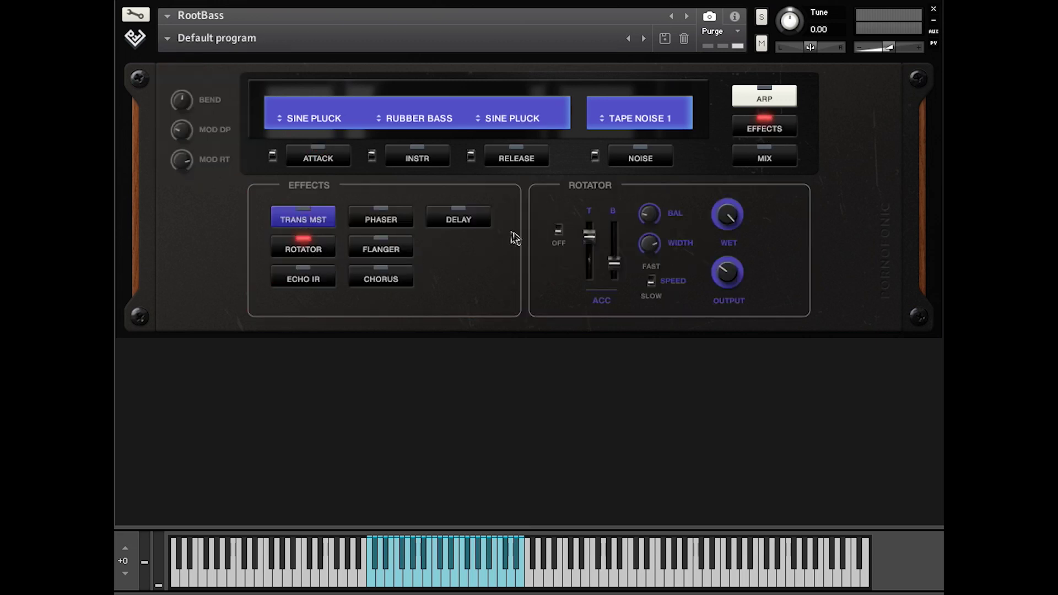
click(558, 231)
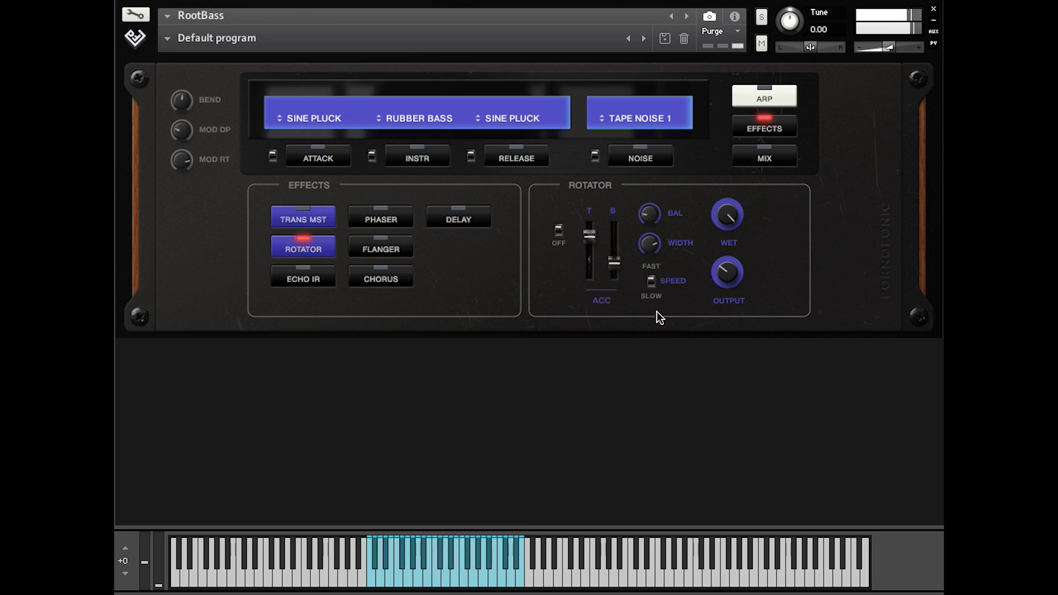
- Glance at the noise layer settings, then return to the effects page
click(637, 158)
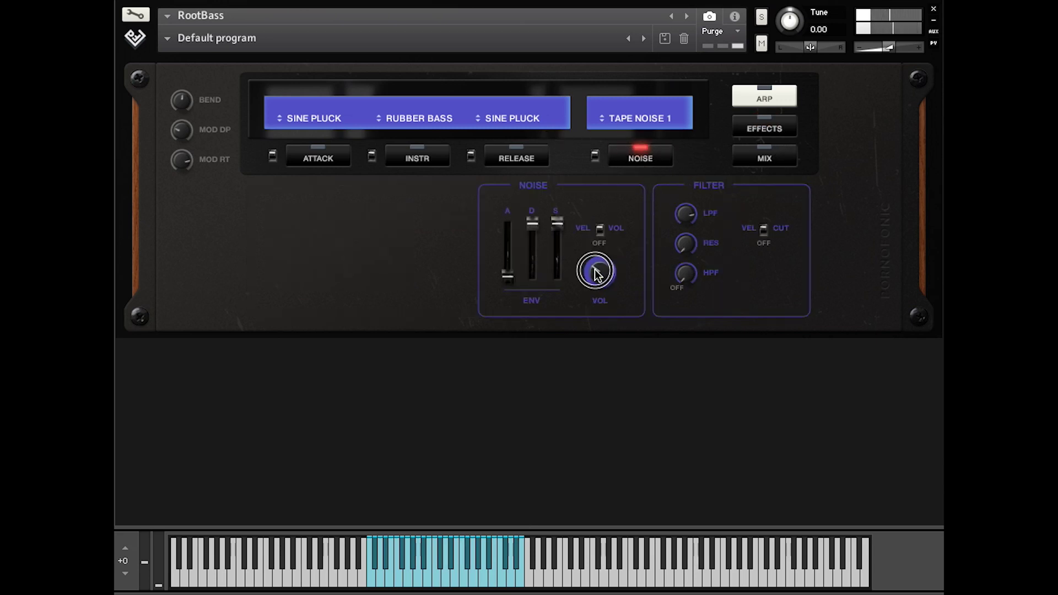
mouse_move(599, 279)
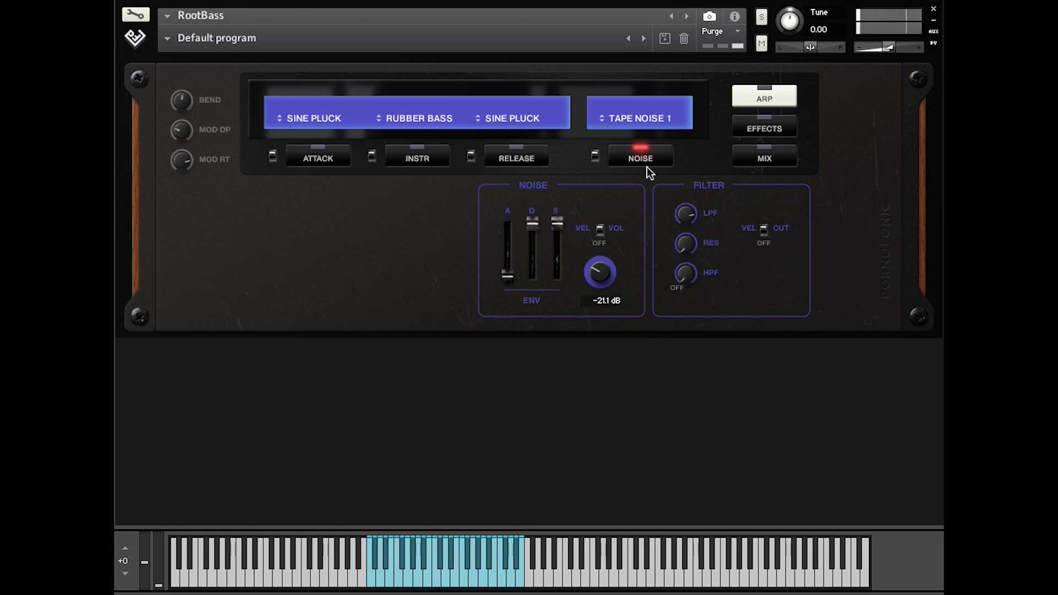
click(774, 132)
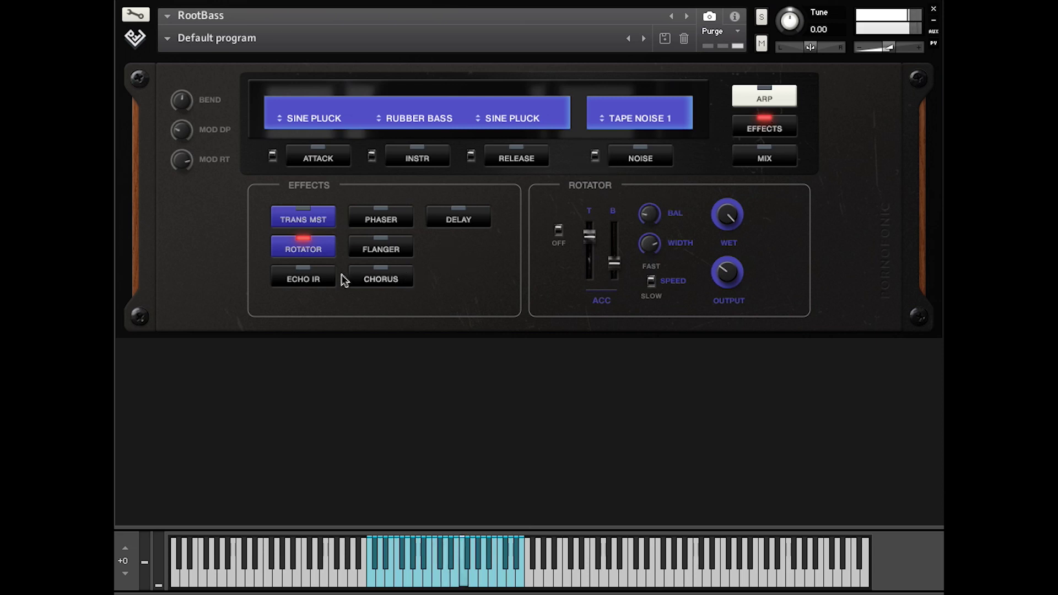
- Switch the Rotator off and turn the Echo IR effect on
click(558, 231)
click(302, 277)
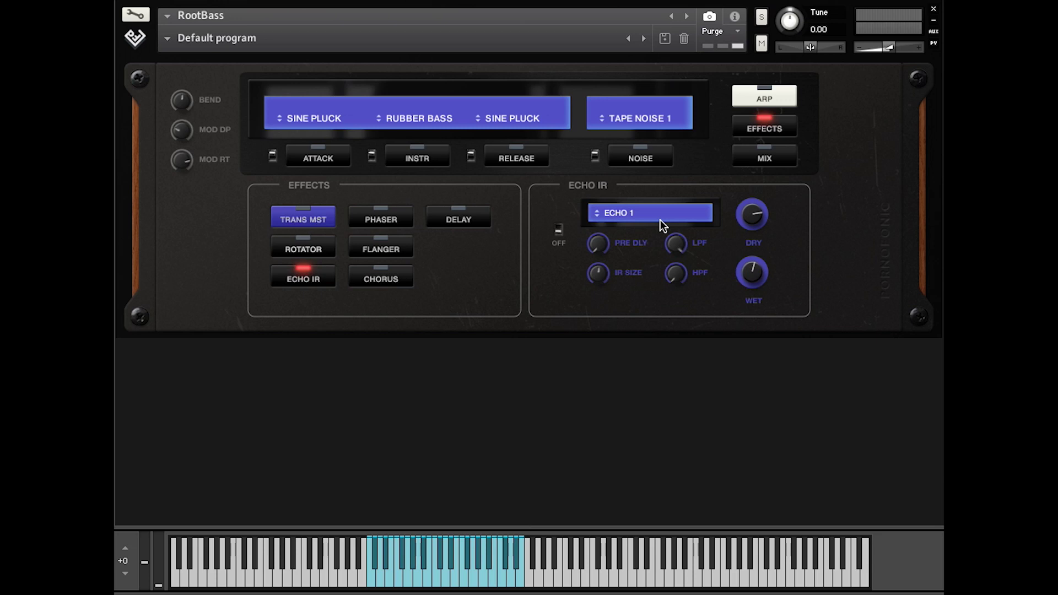
click(558, 231)
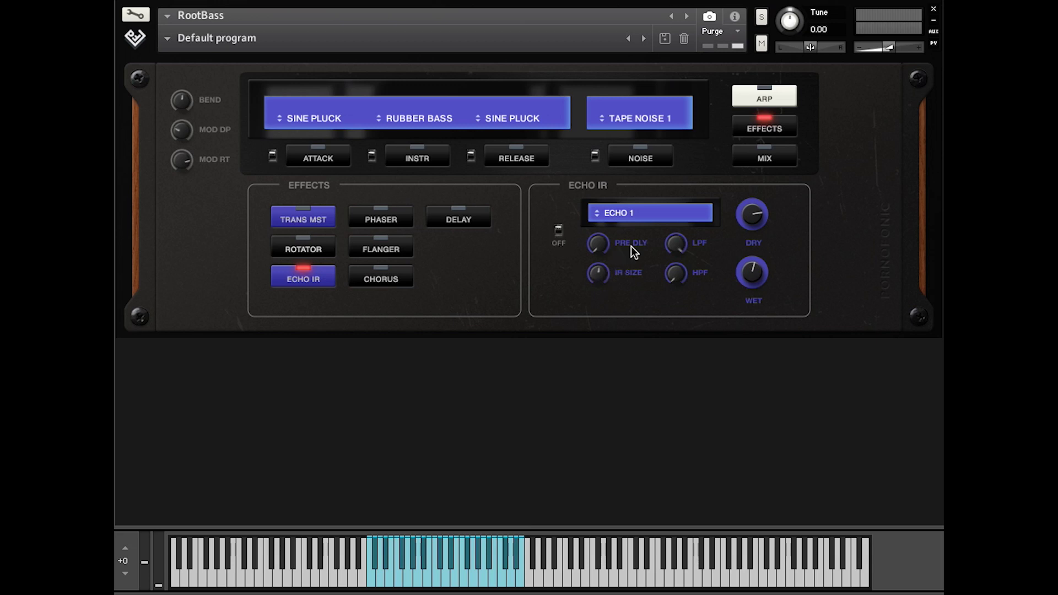
click(626, 218)
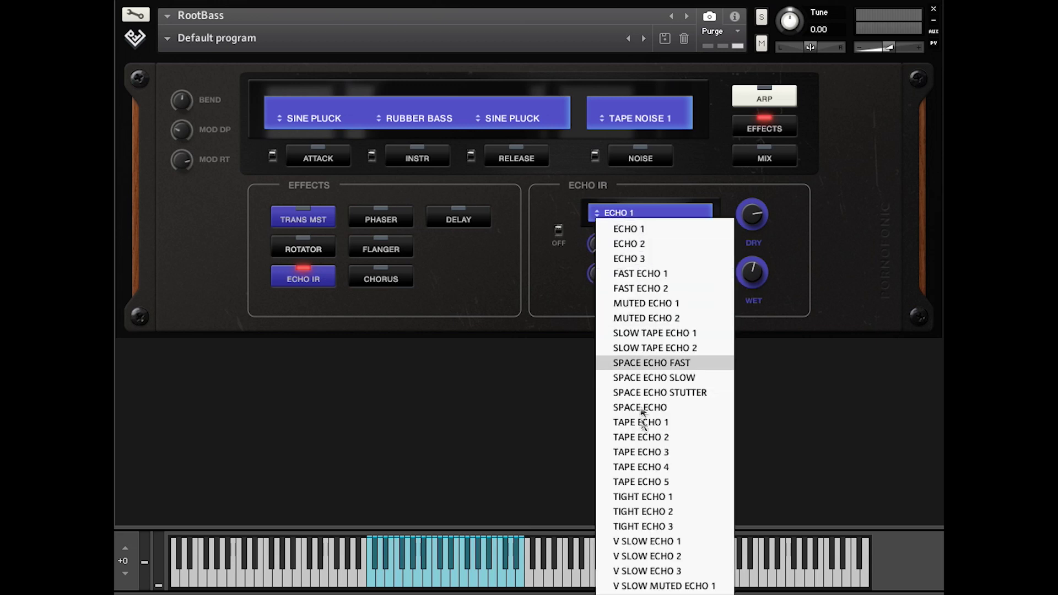
click(550, 348)
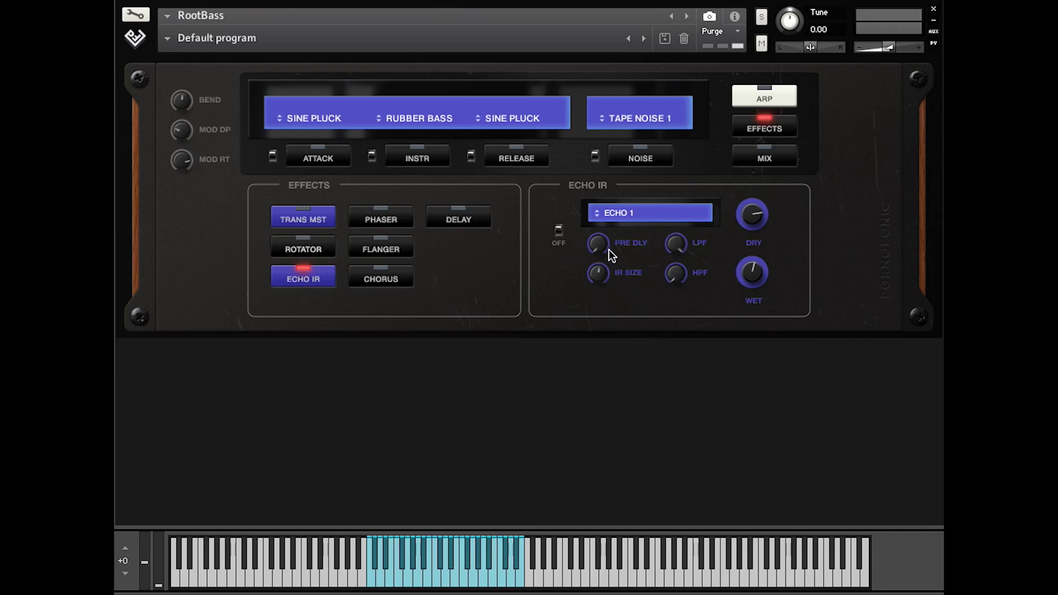
- Set the echo preset to Muted Echo 1, low-pass to 1.2kHz and wet level to -15.0 dB
click(628, 214)
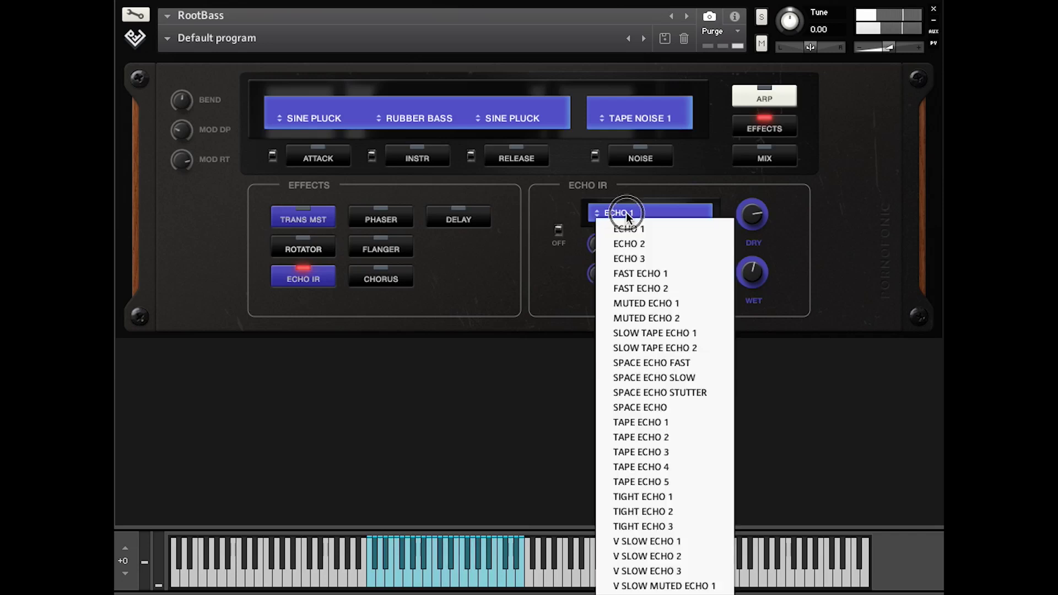
click(631, 258)
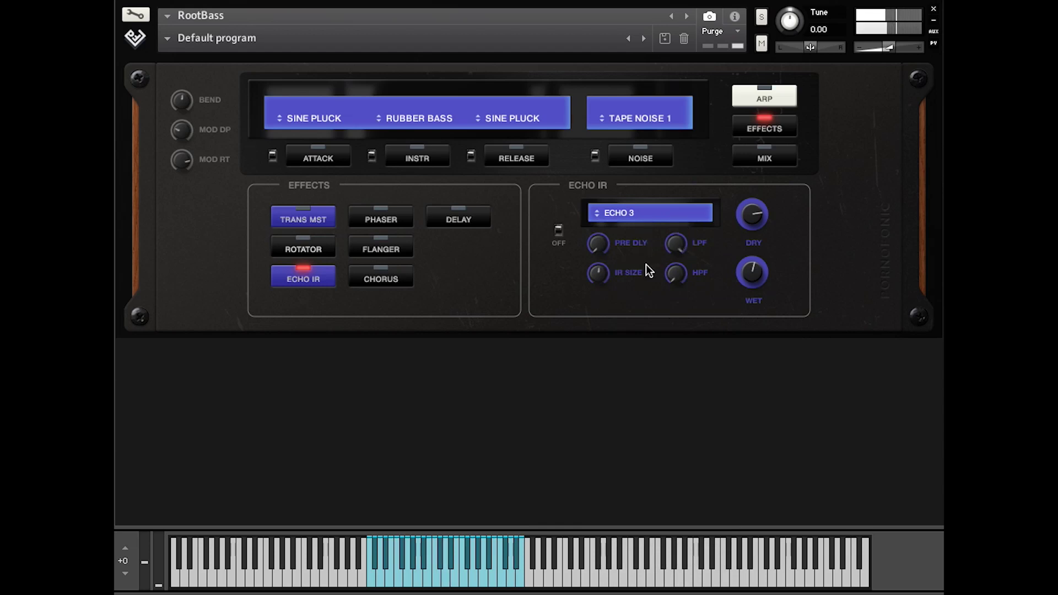
click(638, 214)
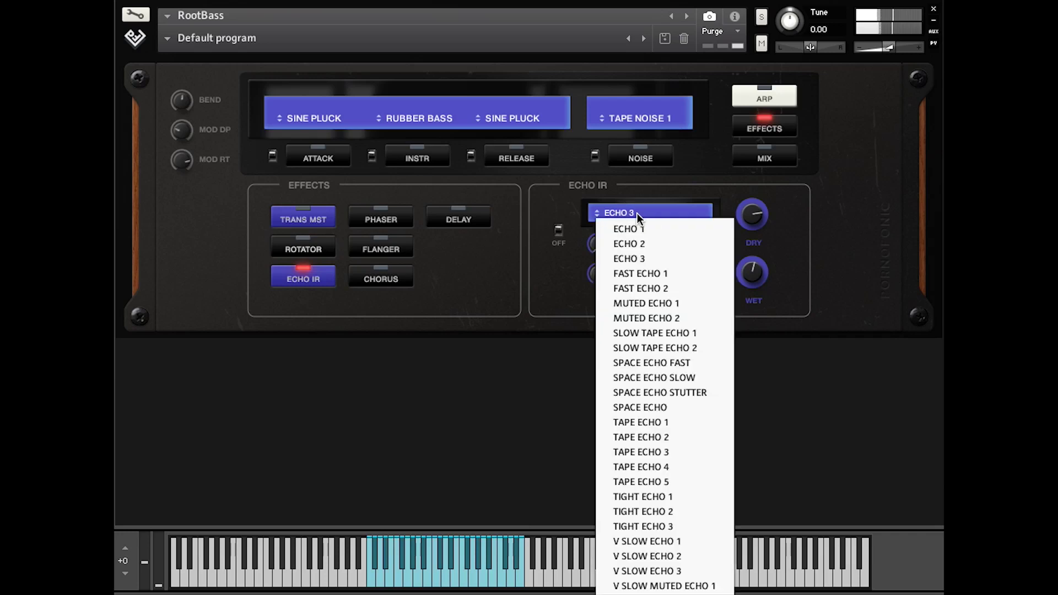
click(648, 303)
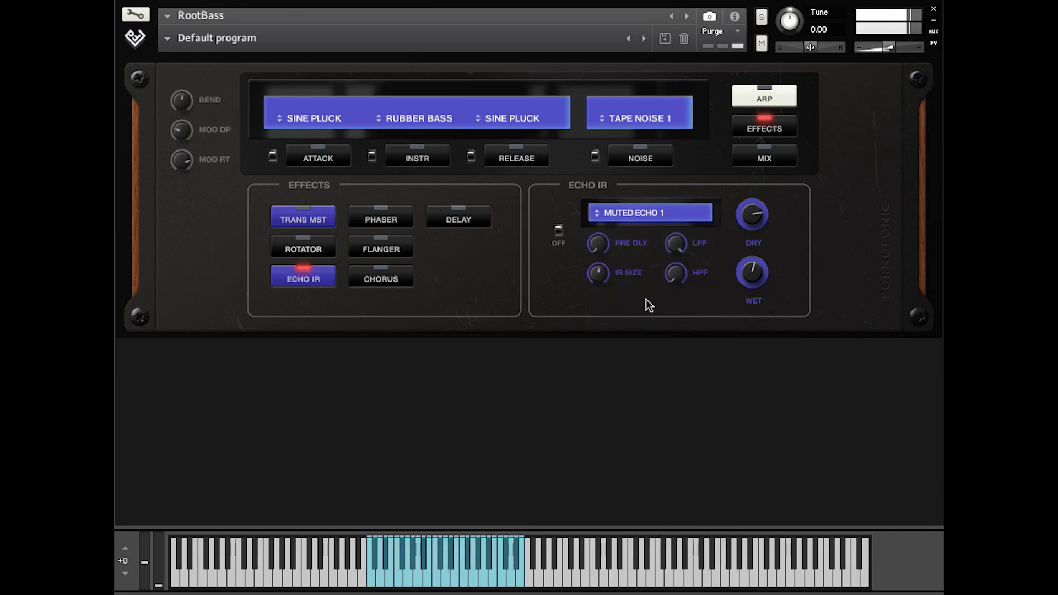
drag(679, 255, 679, 301)
drag(748, 273, 743, 309)
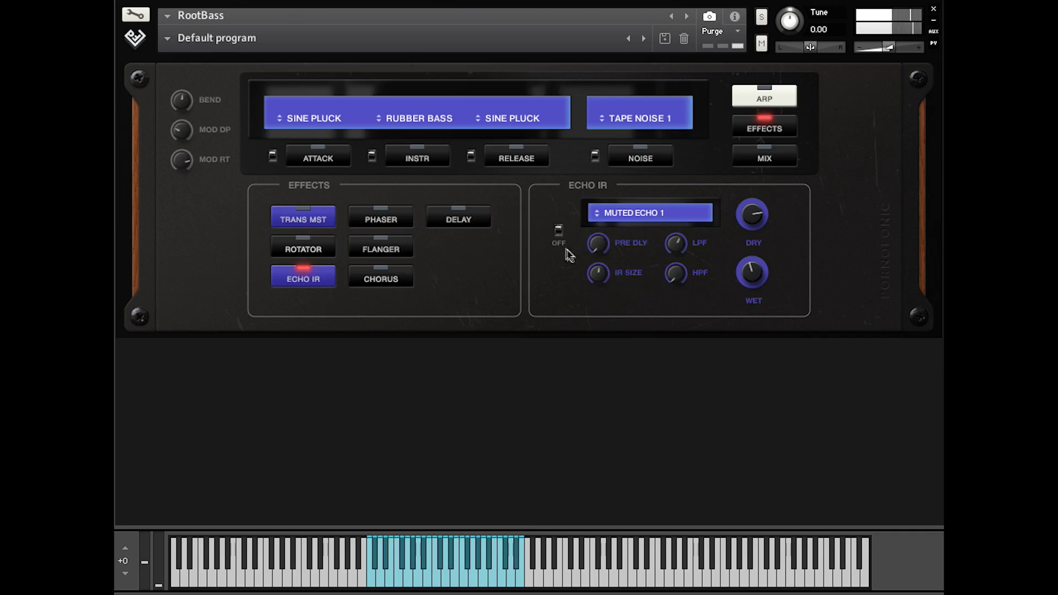
- Change the echo impulse to Space Echo, after briefly trying Space Echo Slow
click(629, 211)
click(659, 379)
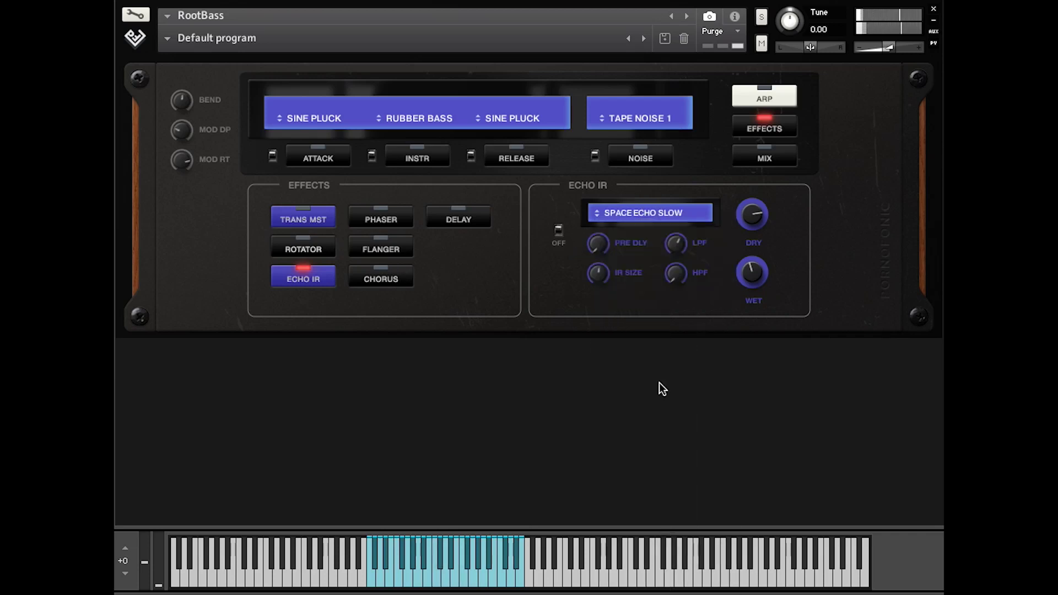
click(640, 214)
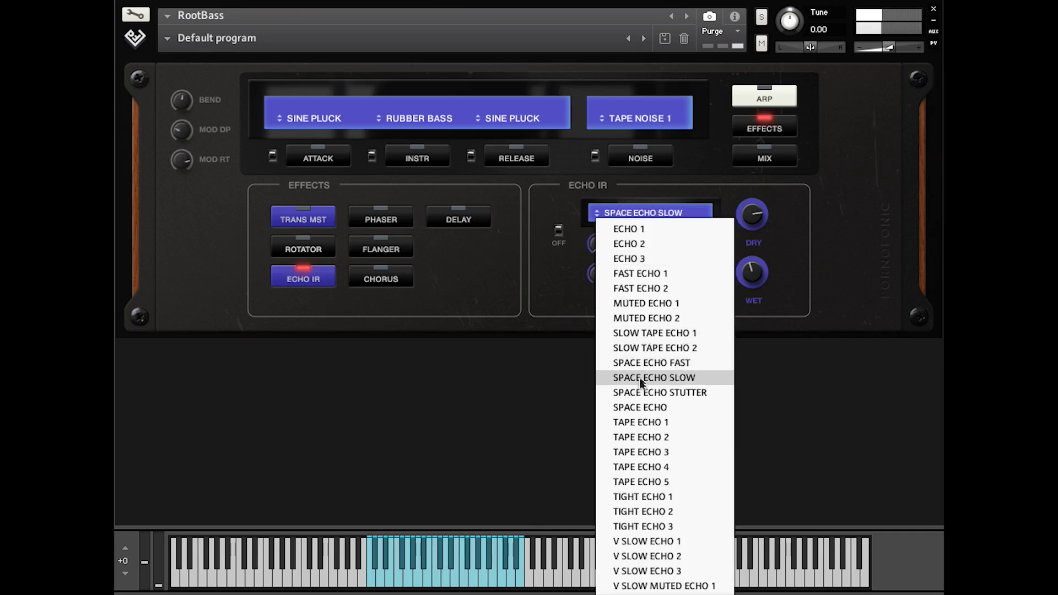
click(644, 407)
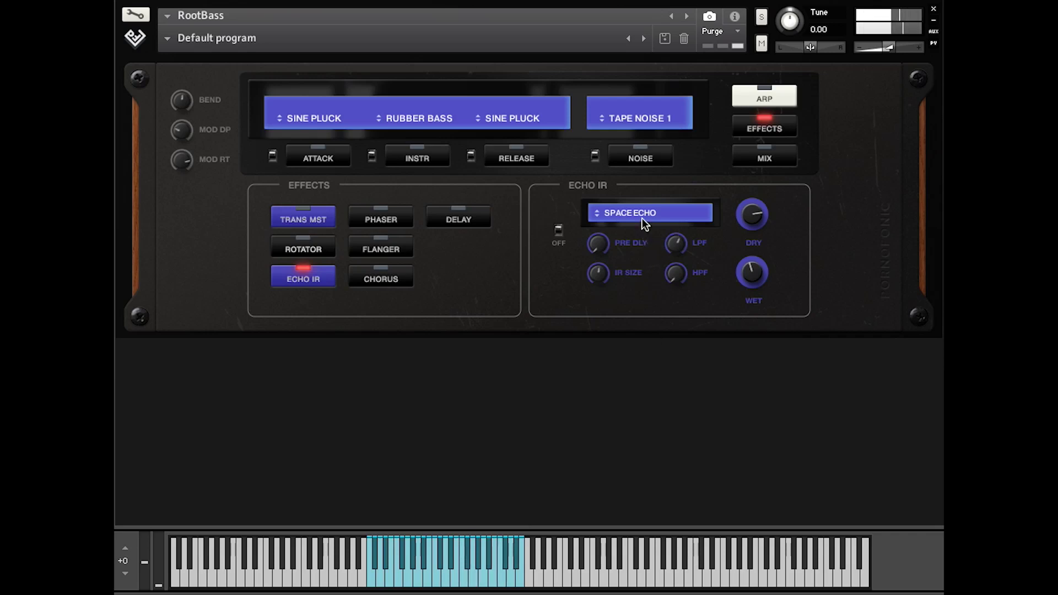
click(384, 219)
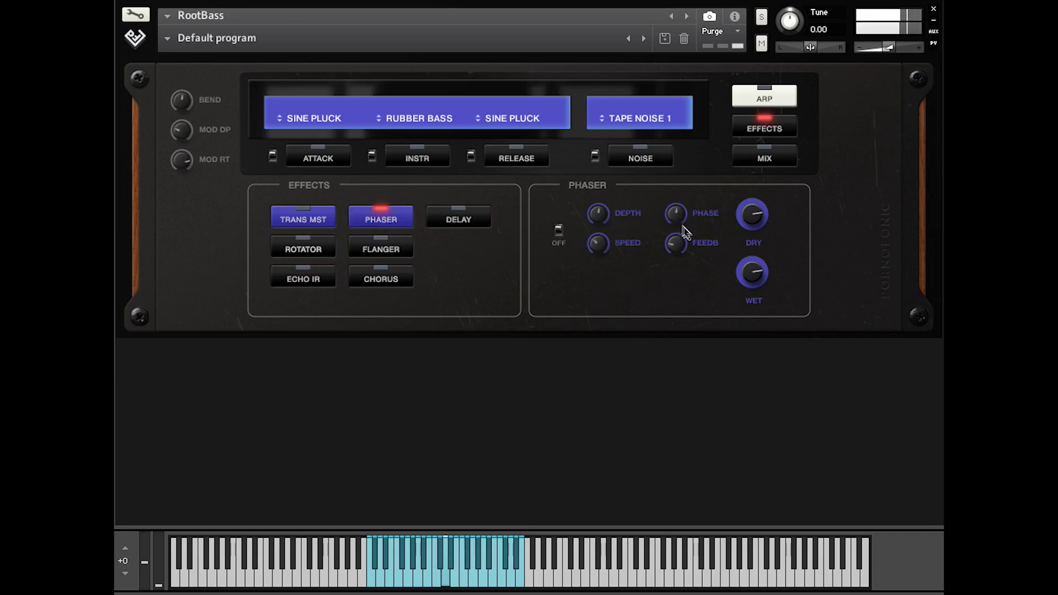
- Lower the phaser's phase, switch the phaser off, and show the mix and cabinet settings
drag(681, 223, 676, 248)
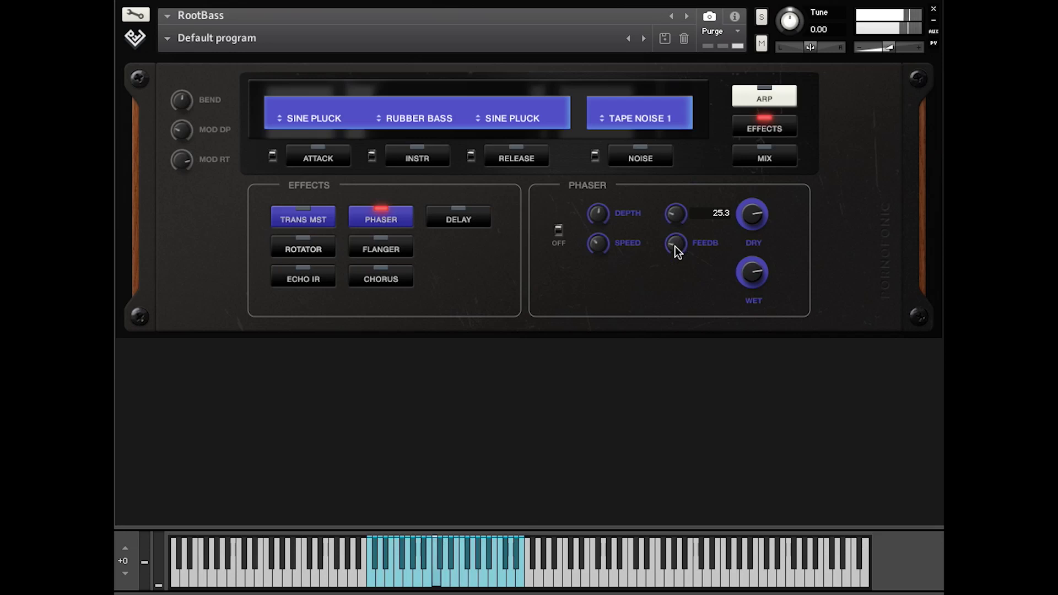
click(559, 231)
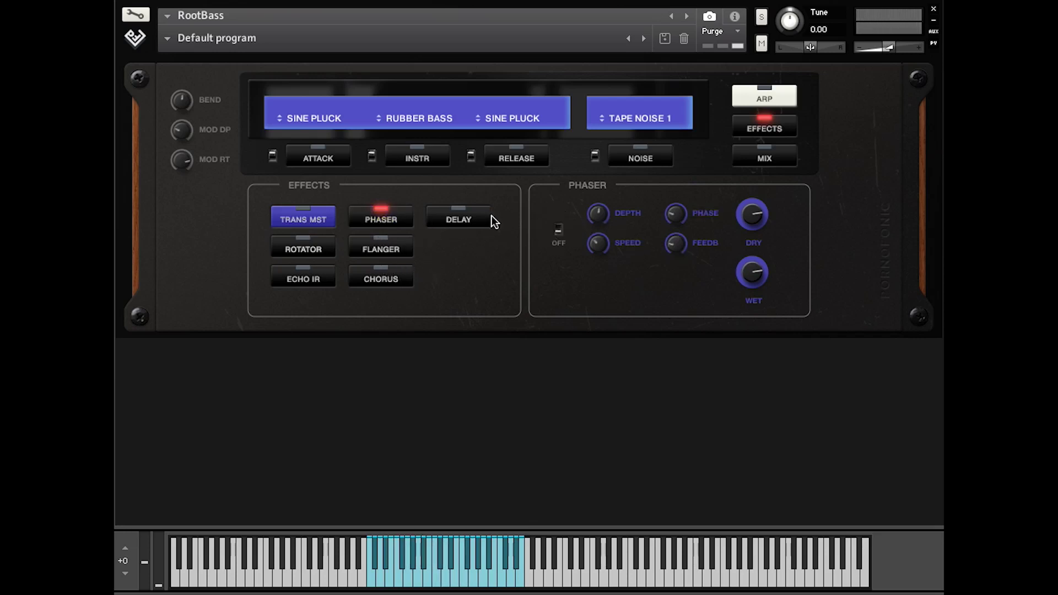
click(769, 159)
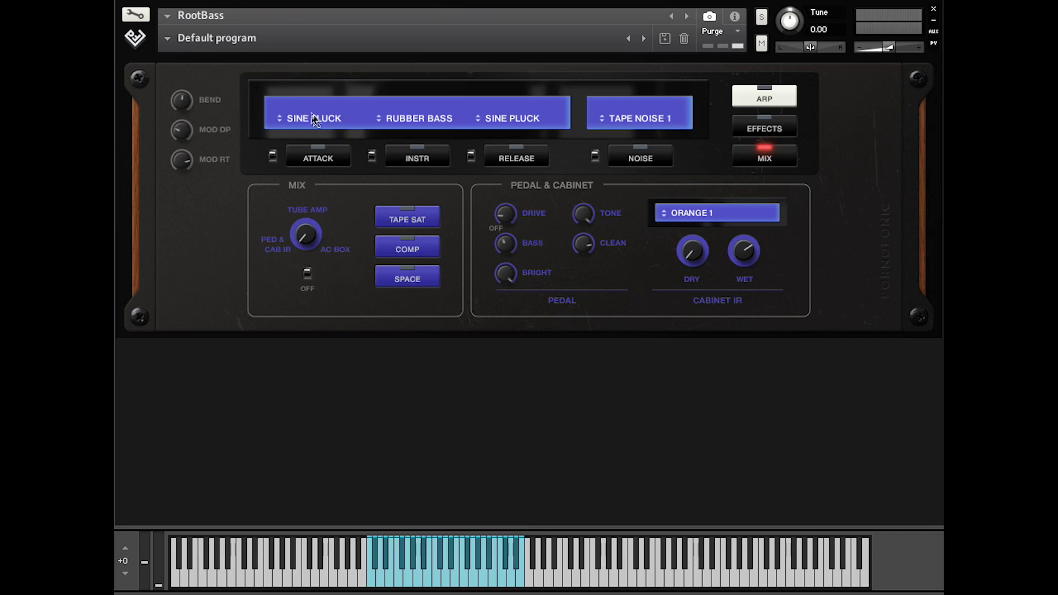
click(175, 40)
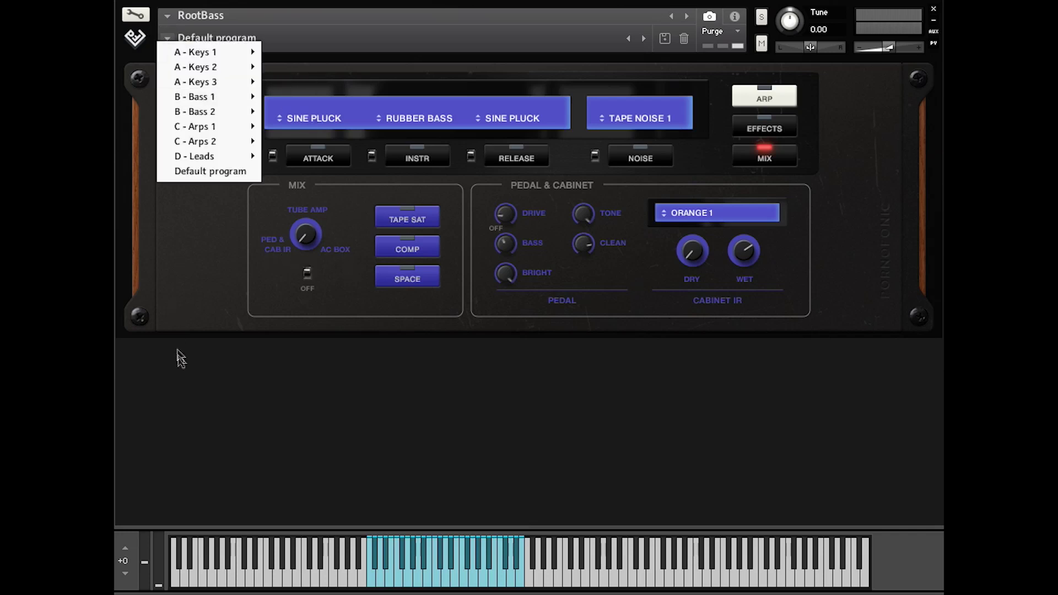
- Reload the Default program and toggle the mix amp section
click(193, 171)
click(772, 159)
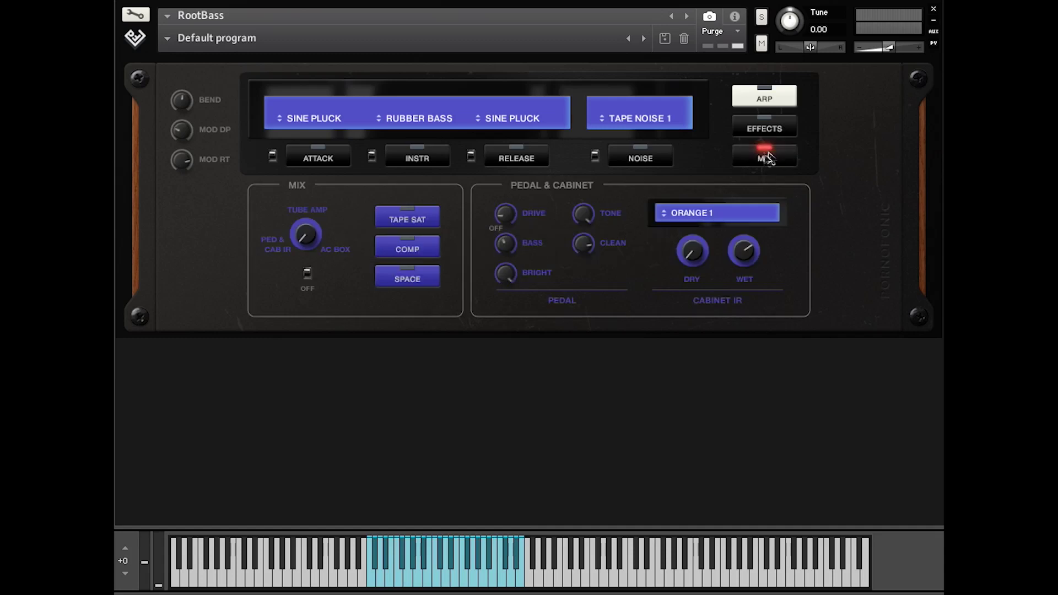
click(305, 270)
- Audition AC30 Normal, Matamp GK Bass, Mesa Recto212 EL84 and Jensen Cab 2, ending on AC30 Brilliant 3
click(697, 213)
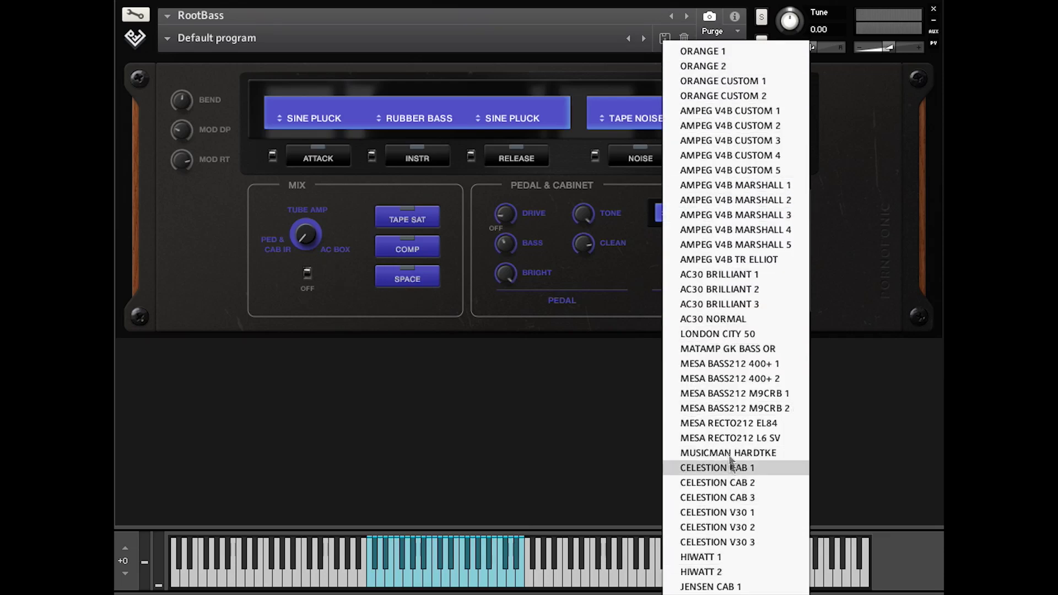
click(712, 318)
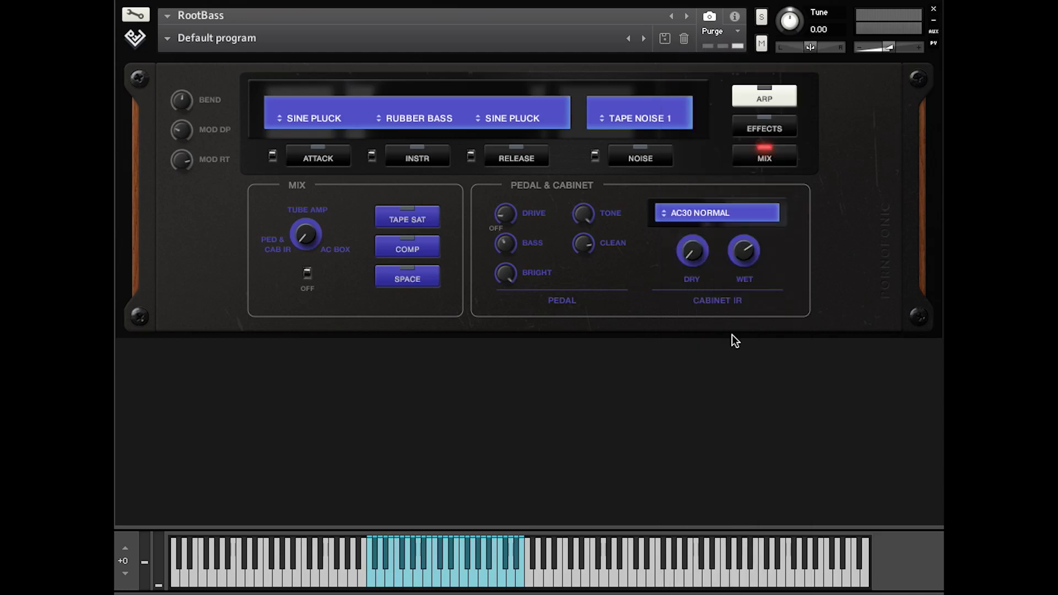
click(708, 213)
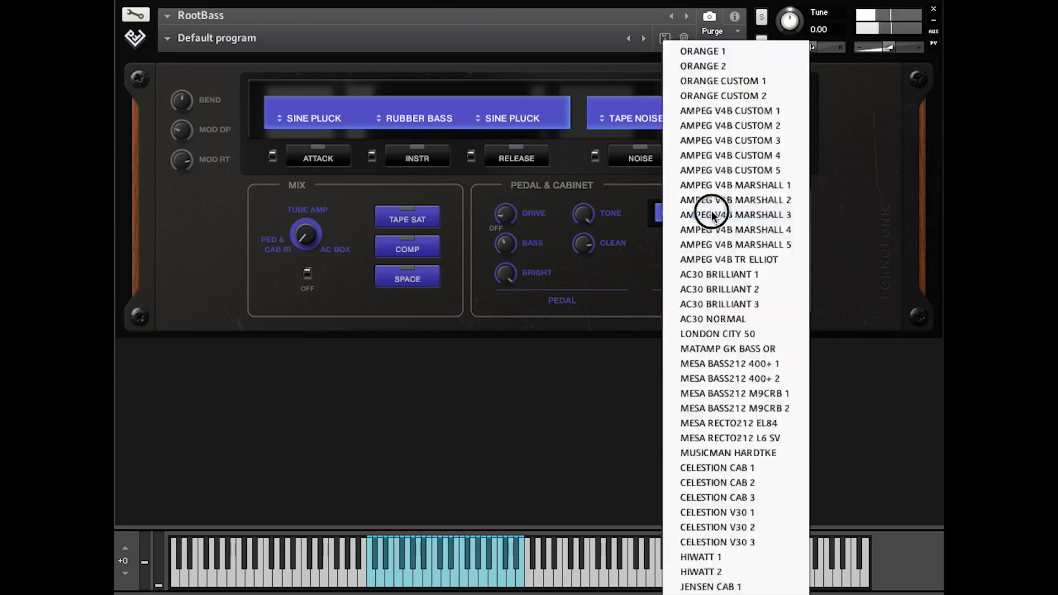
click(727, 348)
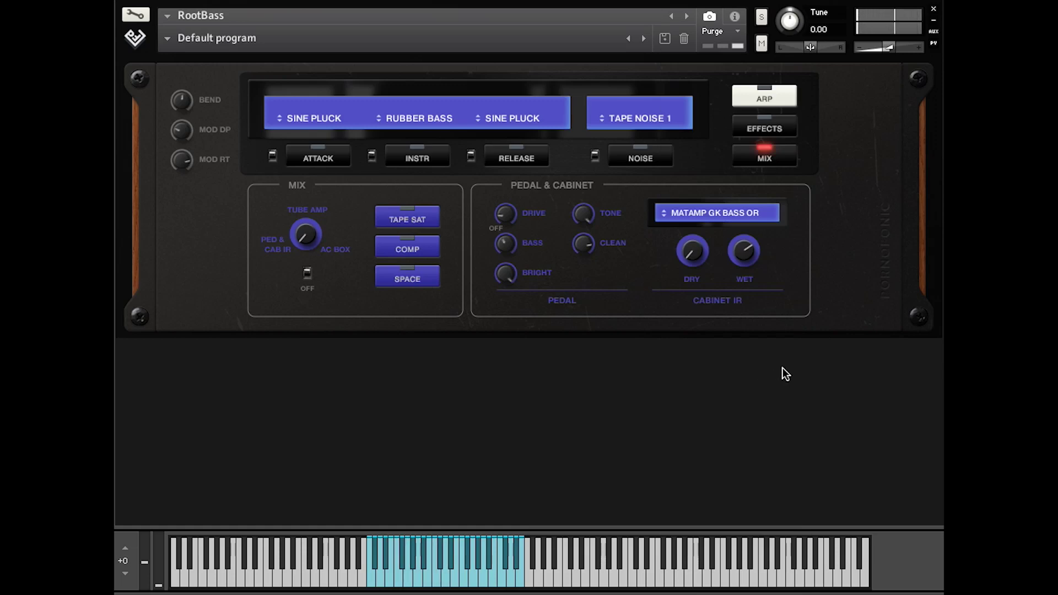
click(726, 218)
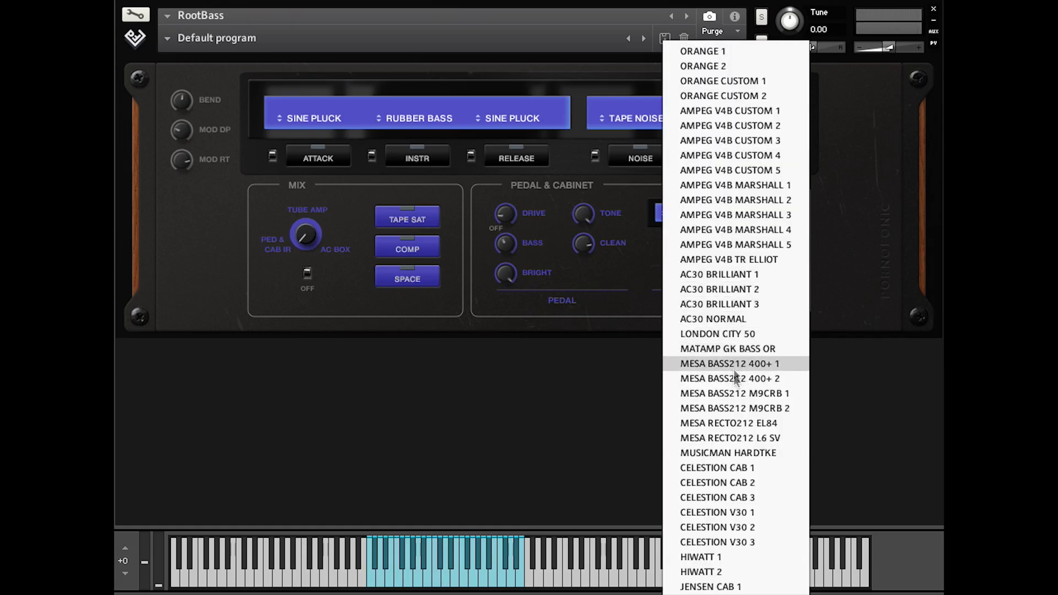
click(733, 419)
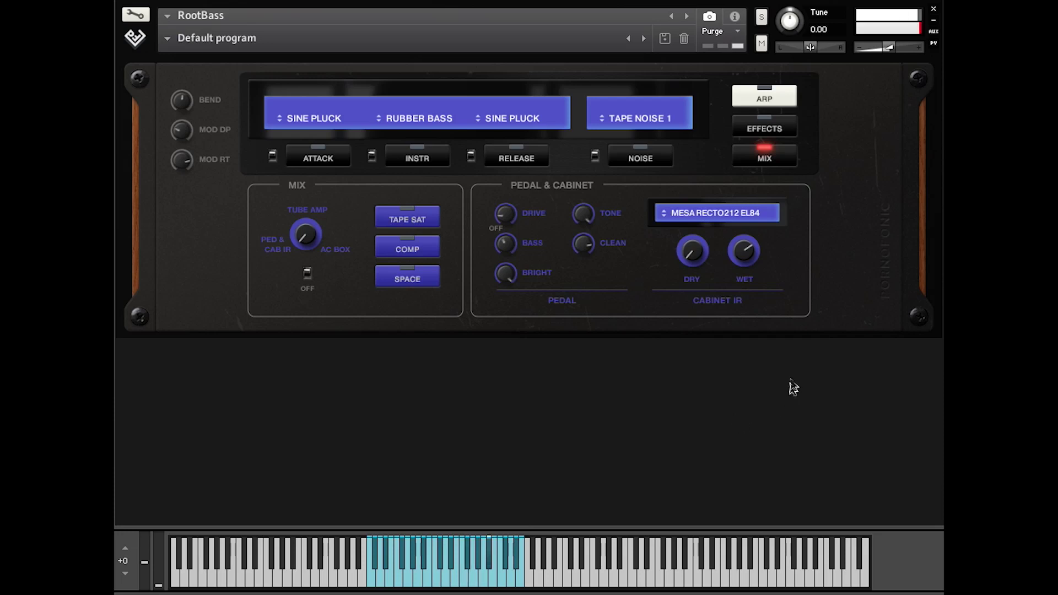
click(716, 214)
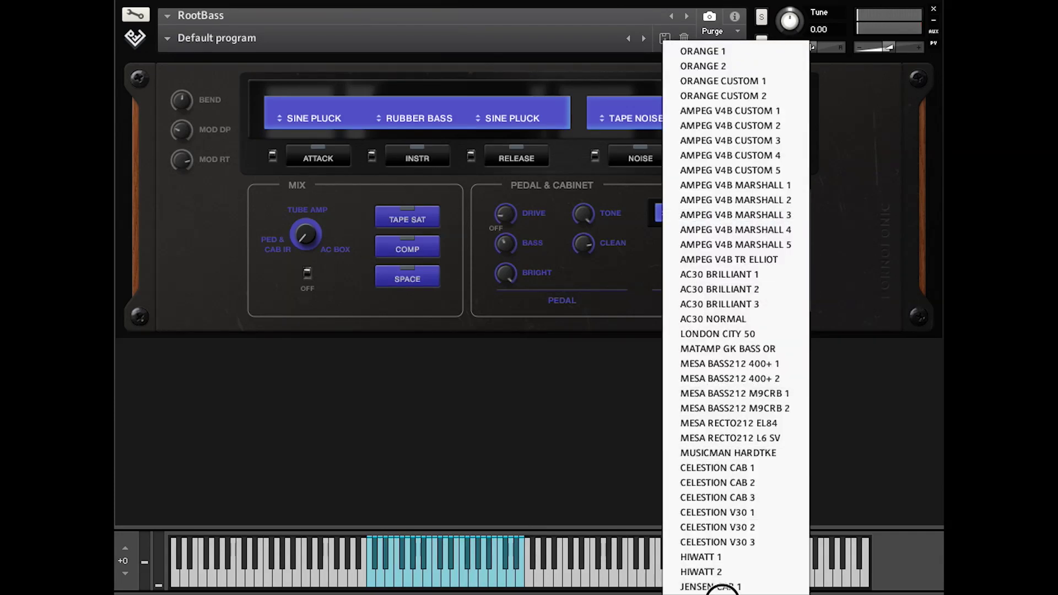
click(719, 588)
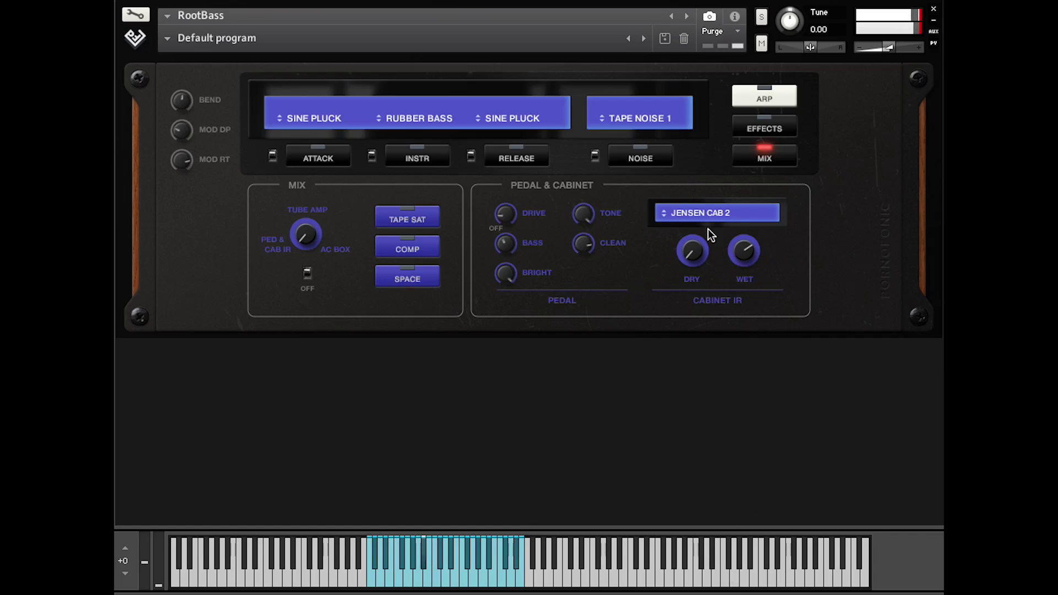
click(702, 212)
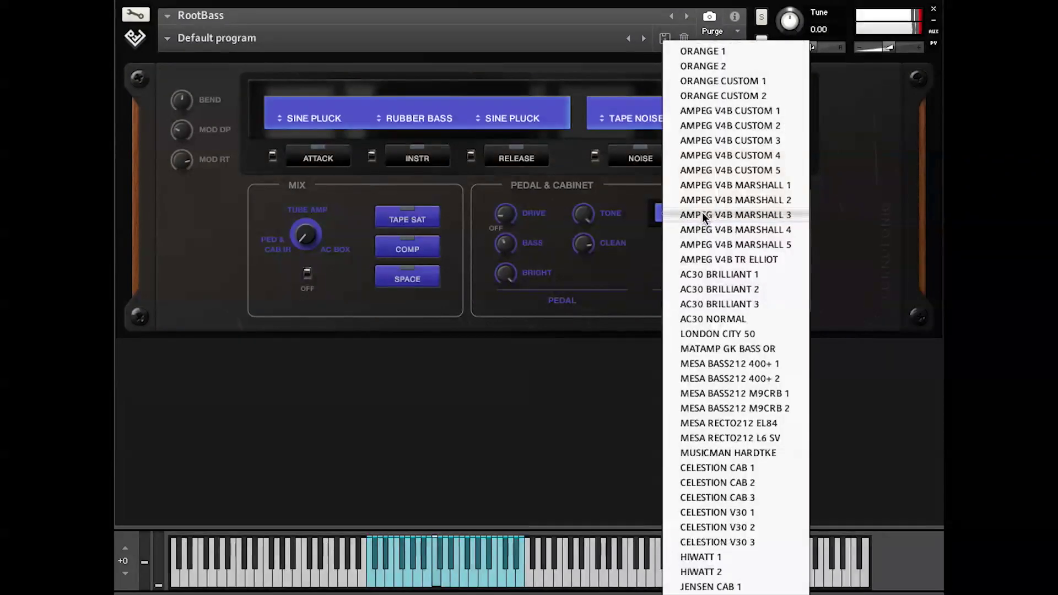
click(716, 302)
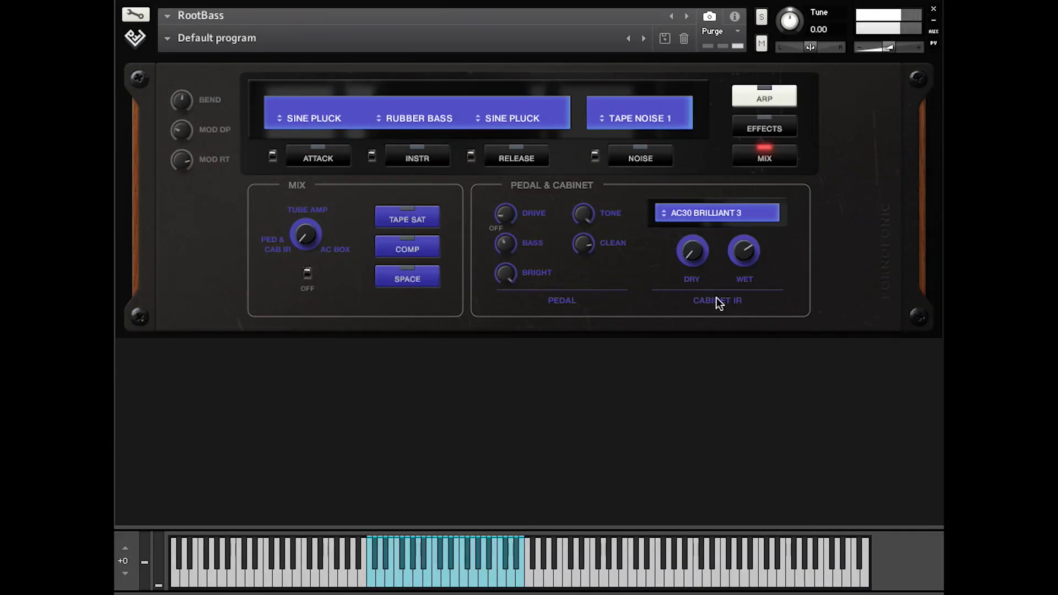
click(699, 218)
- Set the cabinet to Orange 2, pedal drive 13.5%, bass about 31.7% and bright 100%
click(699, 65)
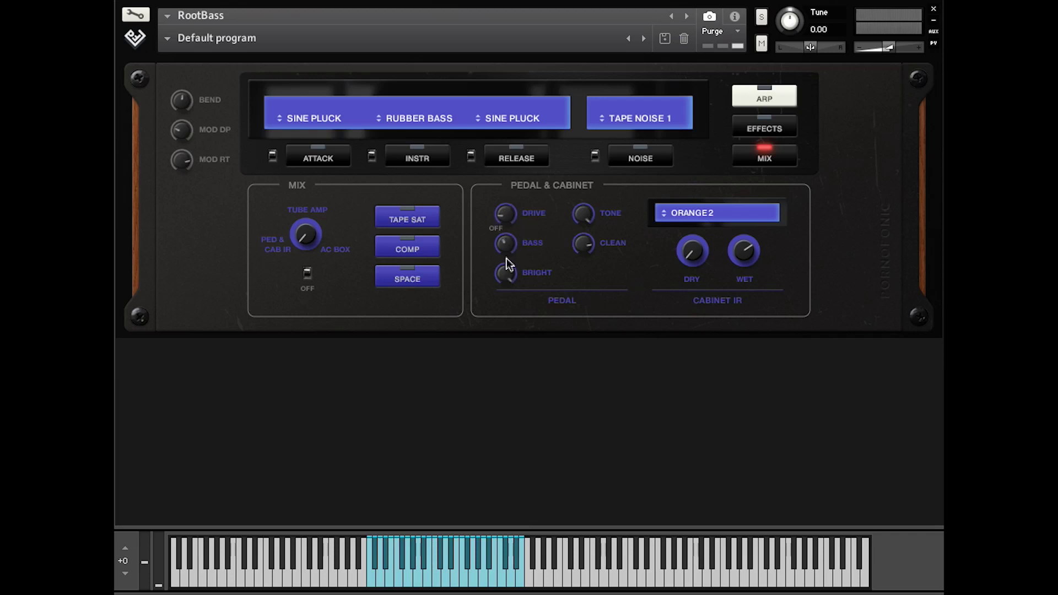
click(503, 215)
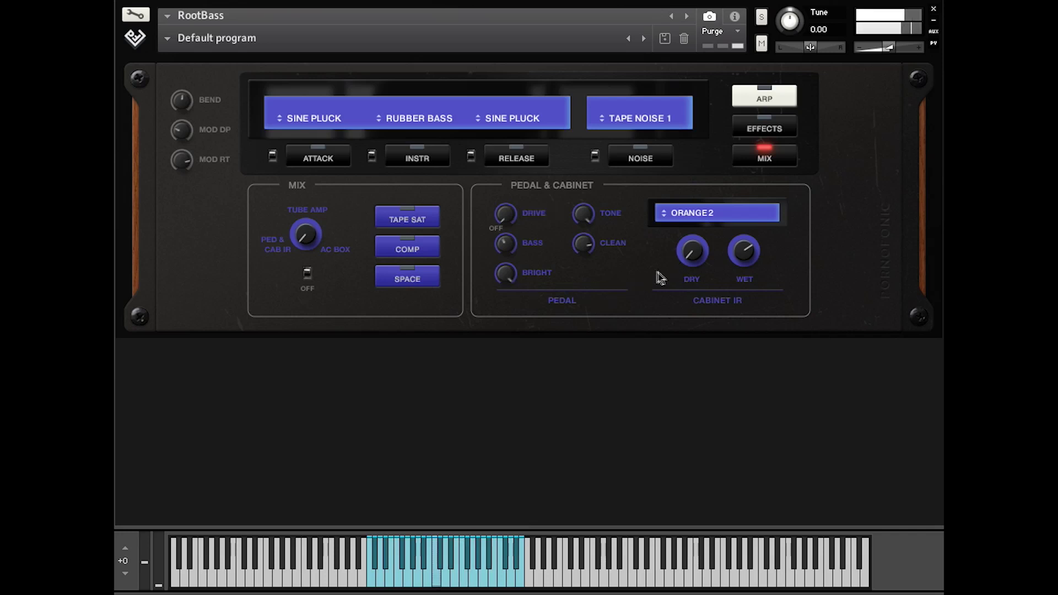
drag(504, 213, 502, 208)
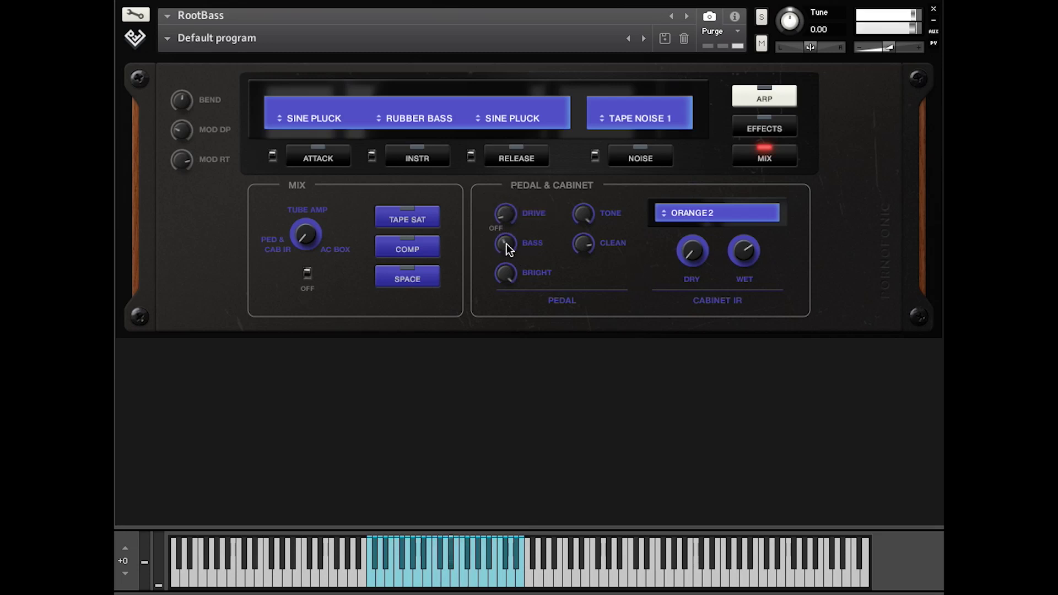
drag(507, 246, 510, 388)
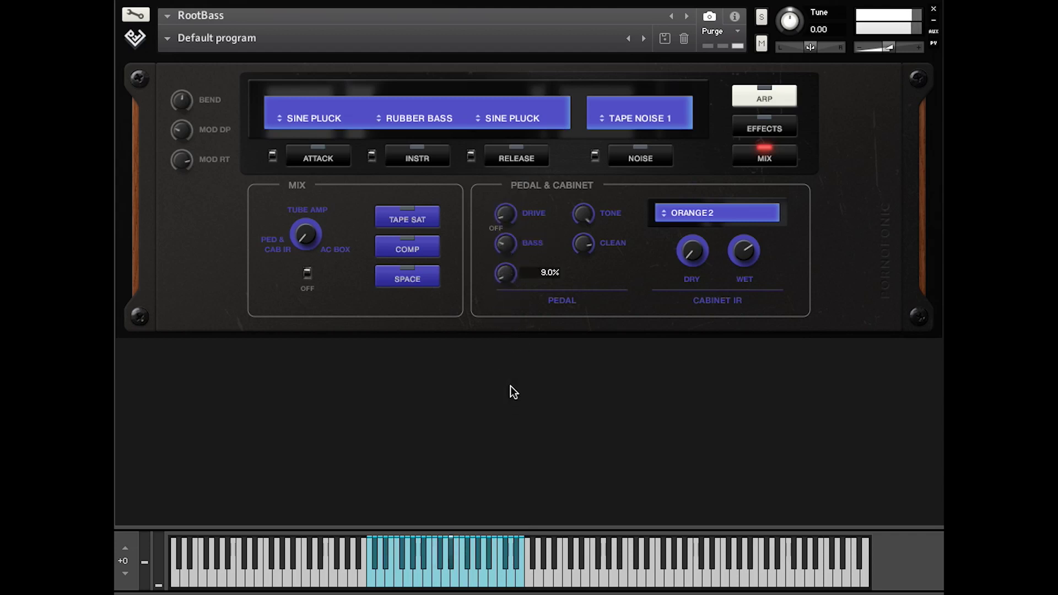
ctrl+click(512, 276)
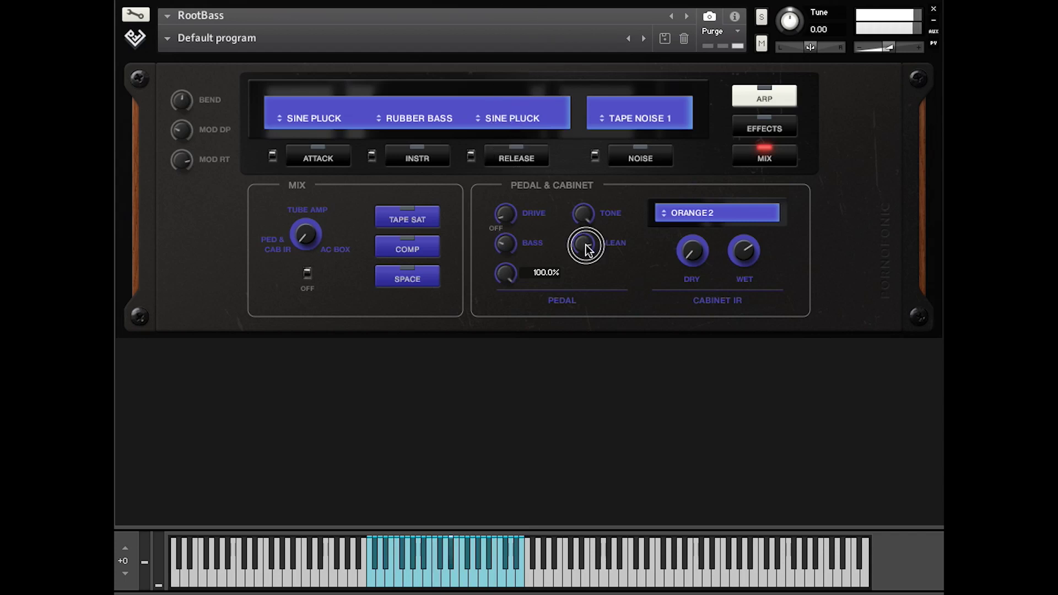
- Set the pedal clean to about 72% and return to the effects page
drag(586, 245, 591, 274)
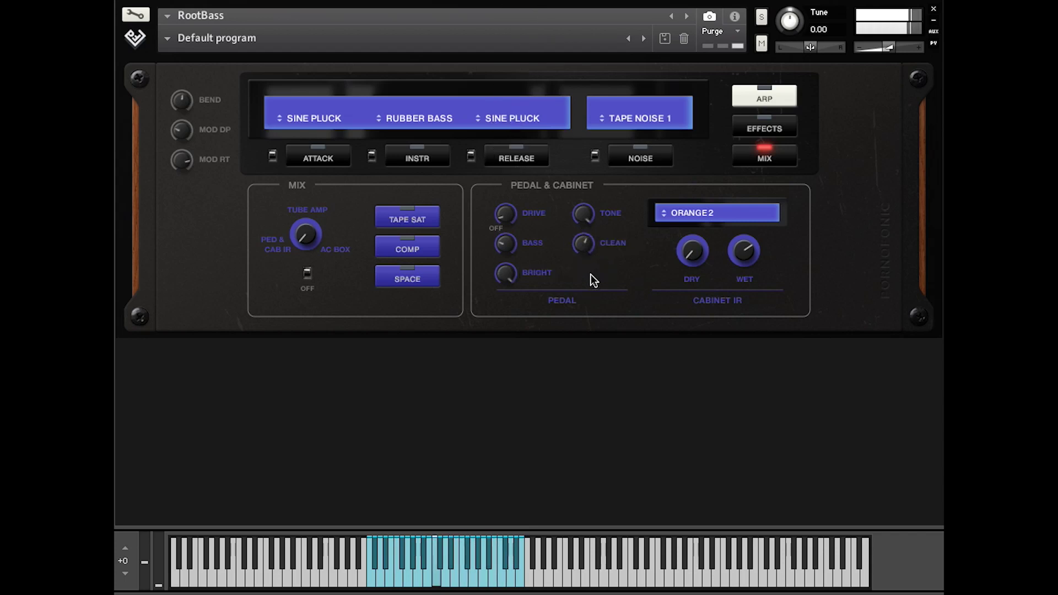
drag(583, 245, 580, 222)
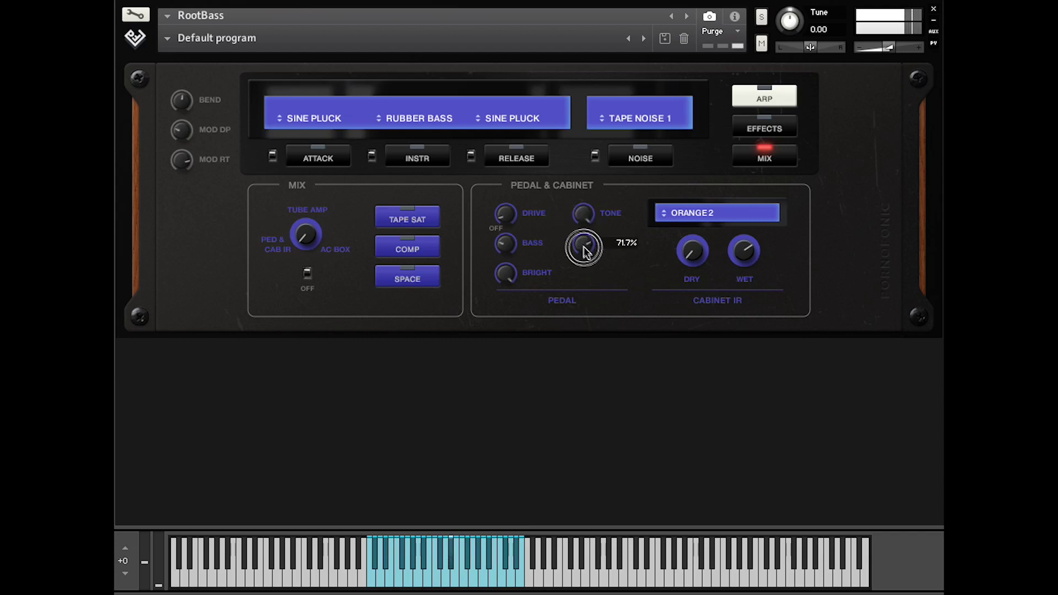
click(763, 127)
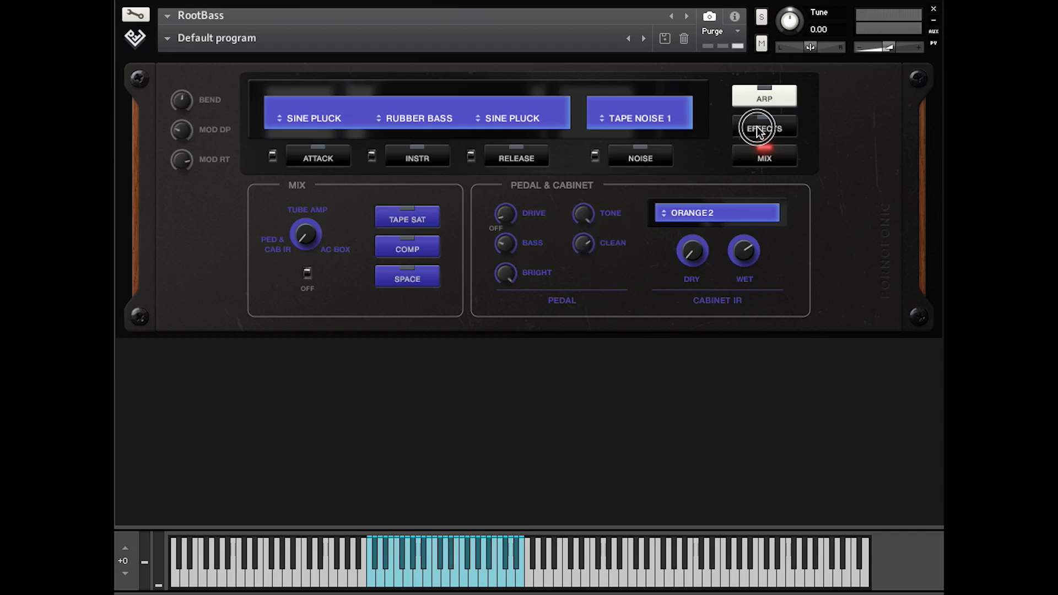
click(167, 38)
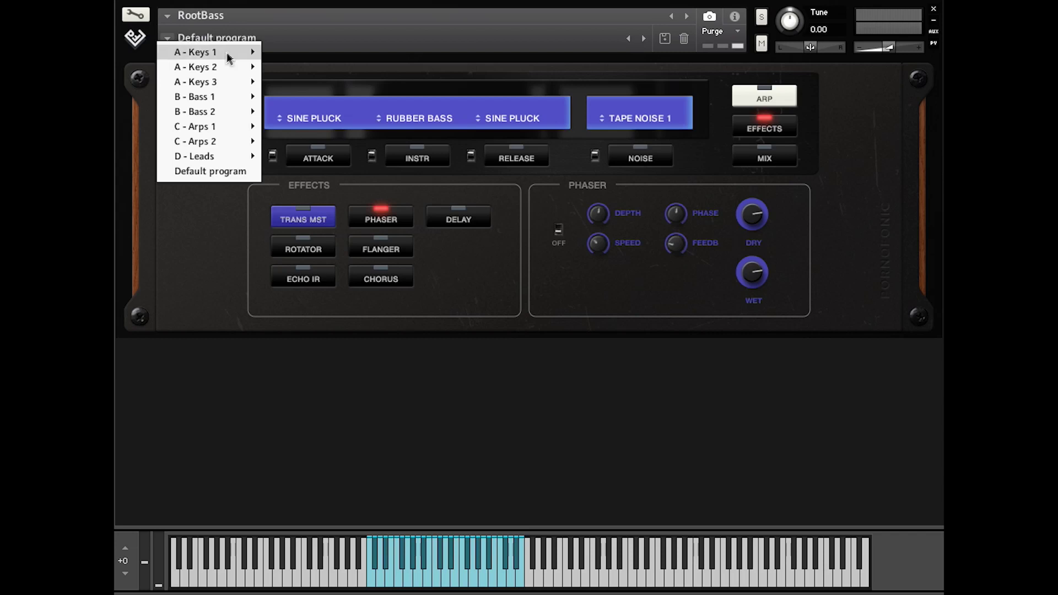
- Show the mix page, set the AC Box treble to about 100%, and open the noise list
mouse_move(209, 81)
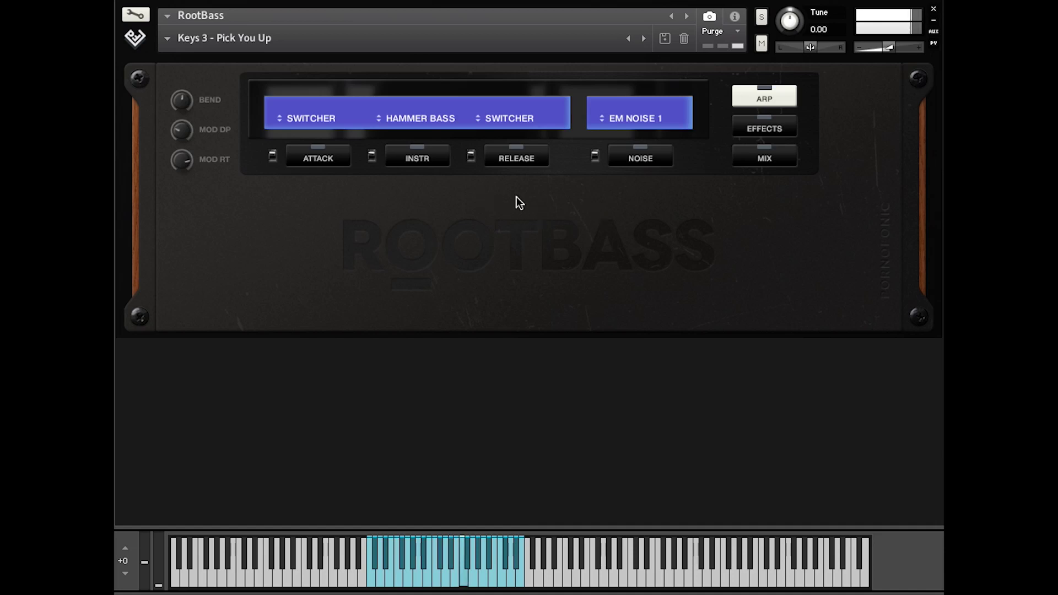
click(761, 160)
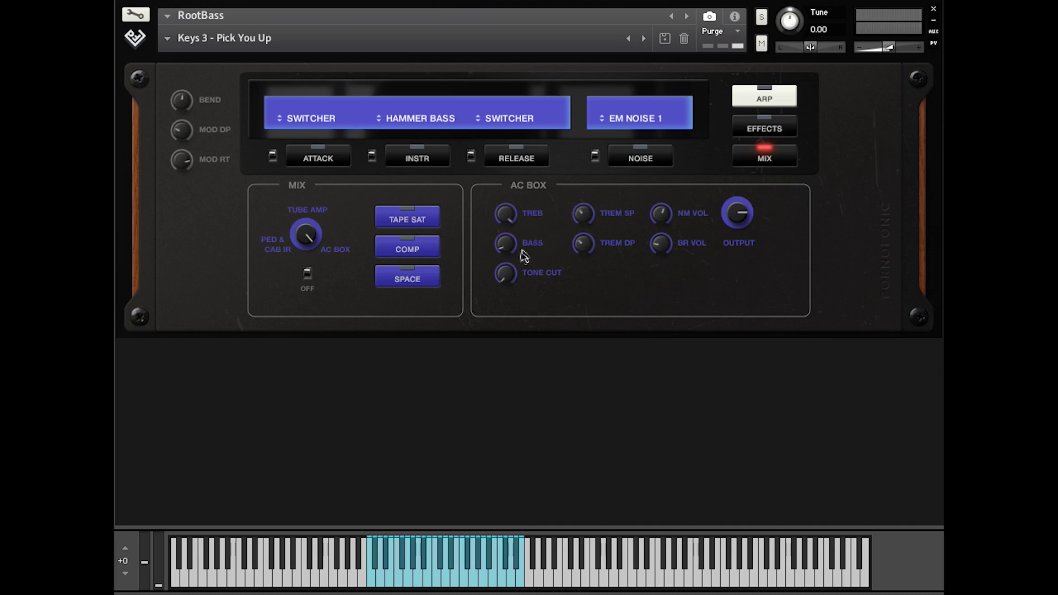
drag(506, 217, 511, 267)
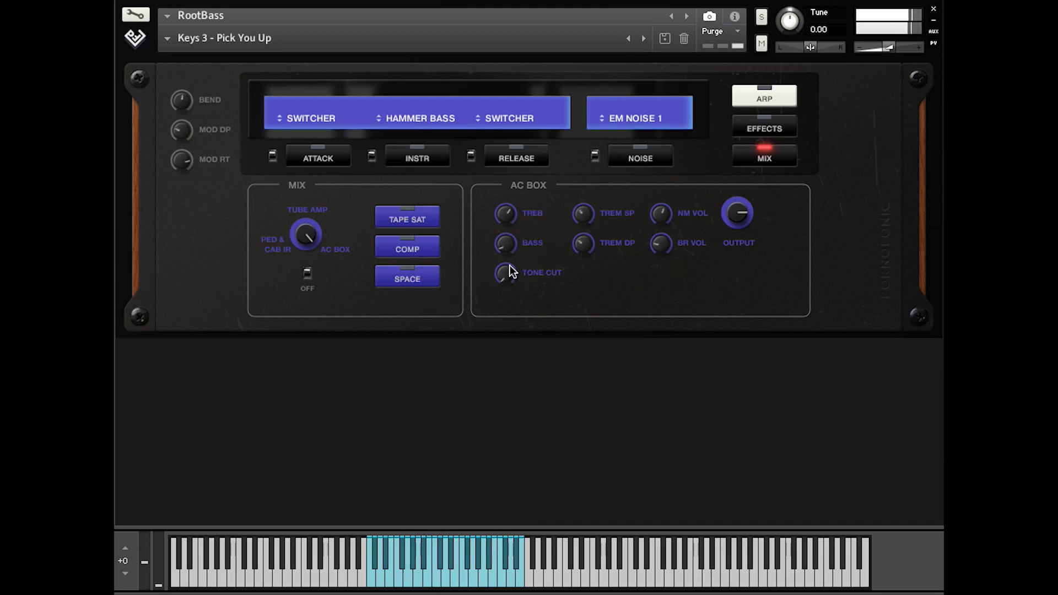
drag(519, 237, 508, 171)
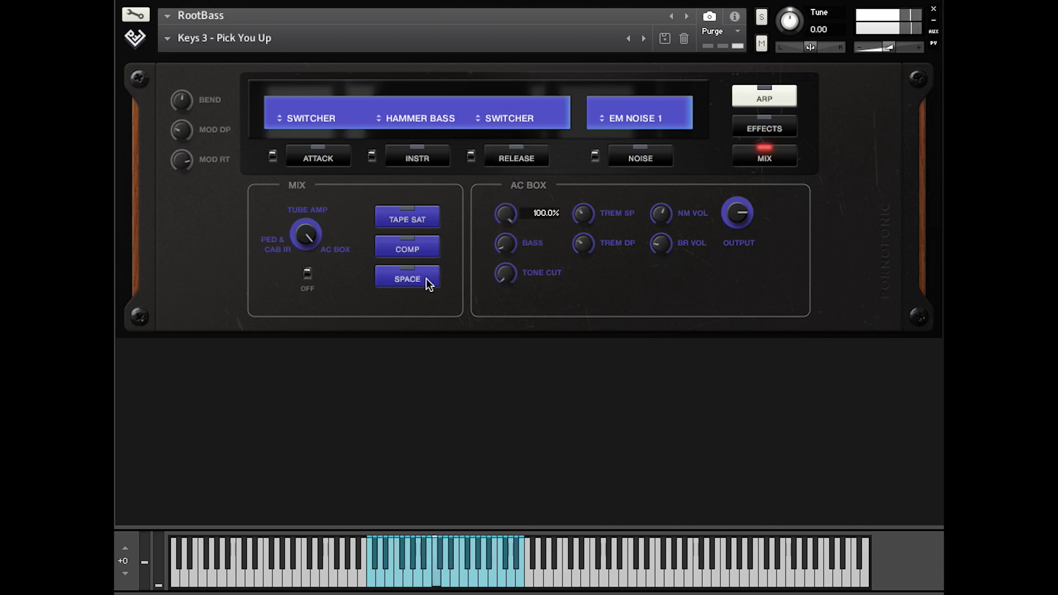
click(637, 135)
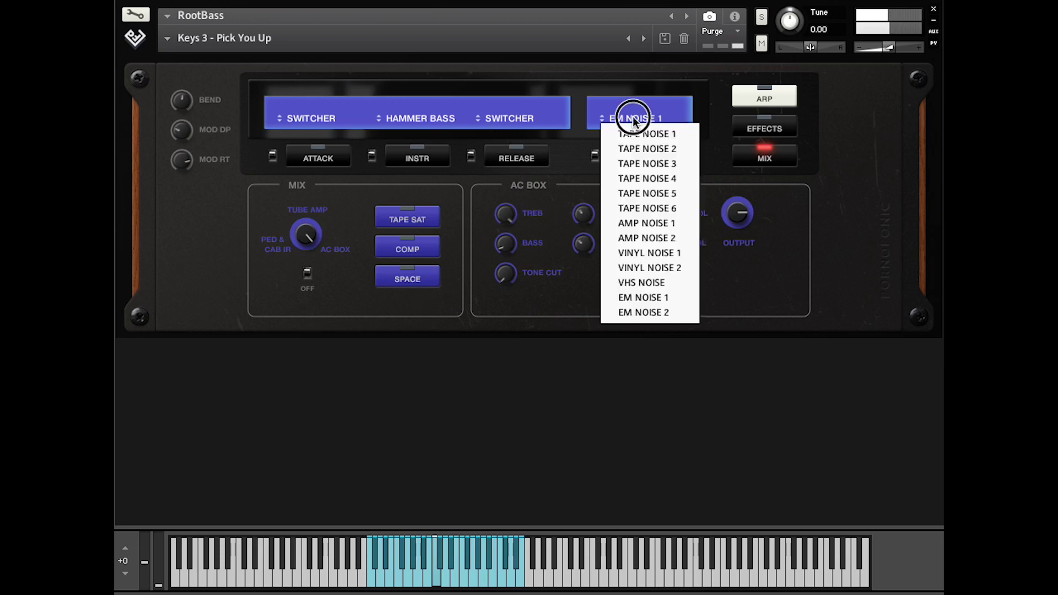
- Use TAPE NOISE 4 for the noise layer and switch the mix amp from AC BOX to TUBE AMP
click(635, 177)
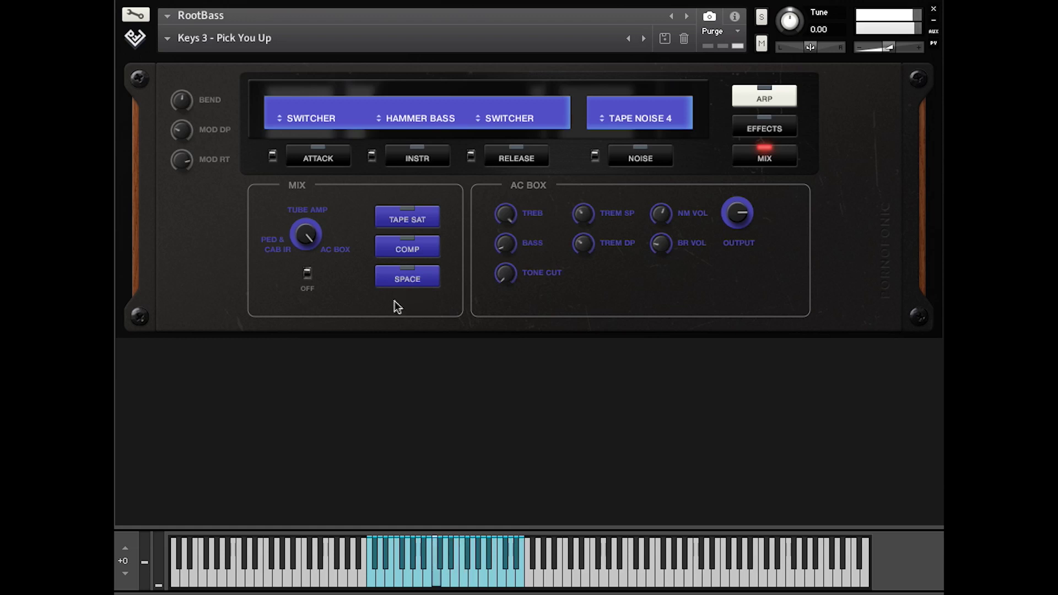
drag(307, 242, 307, 278)
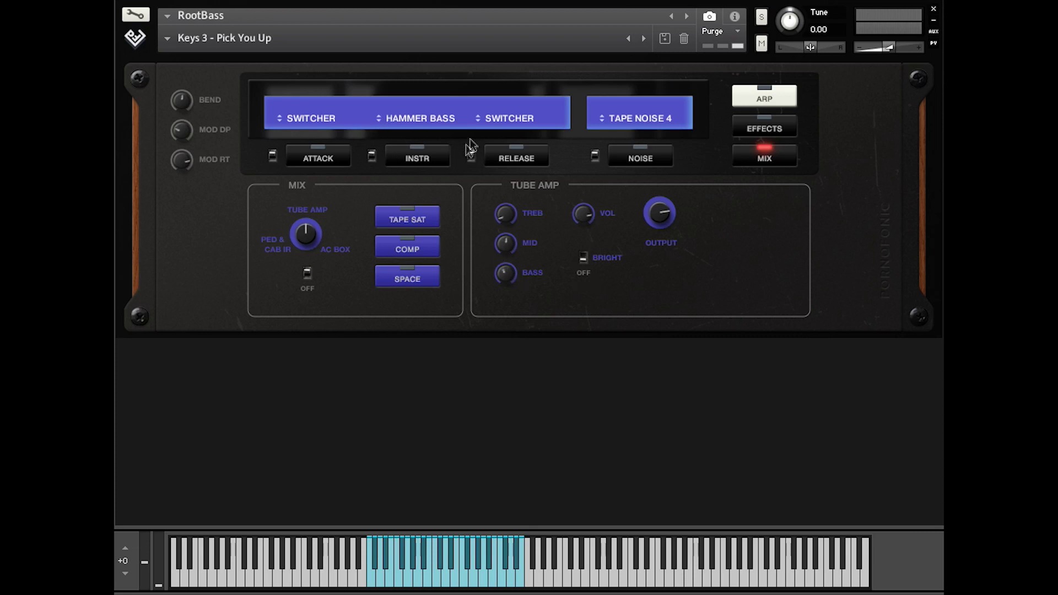
- Go back to the mix page and turn the Tube Amp treble up to 32.3%
click(427, 159)
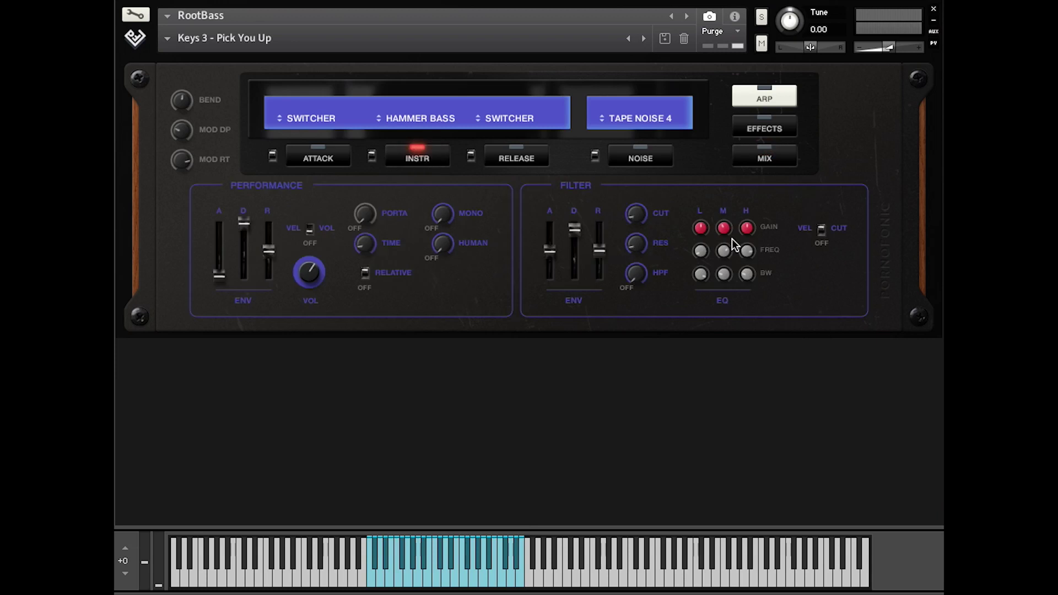
click(765, 160)
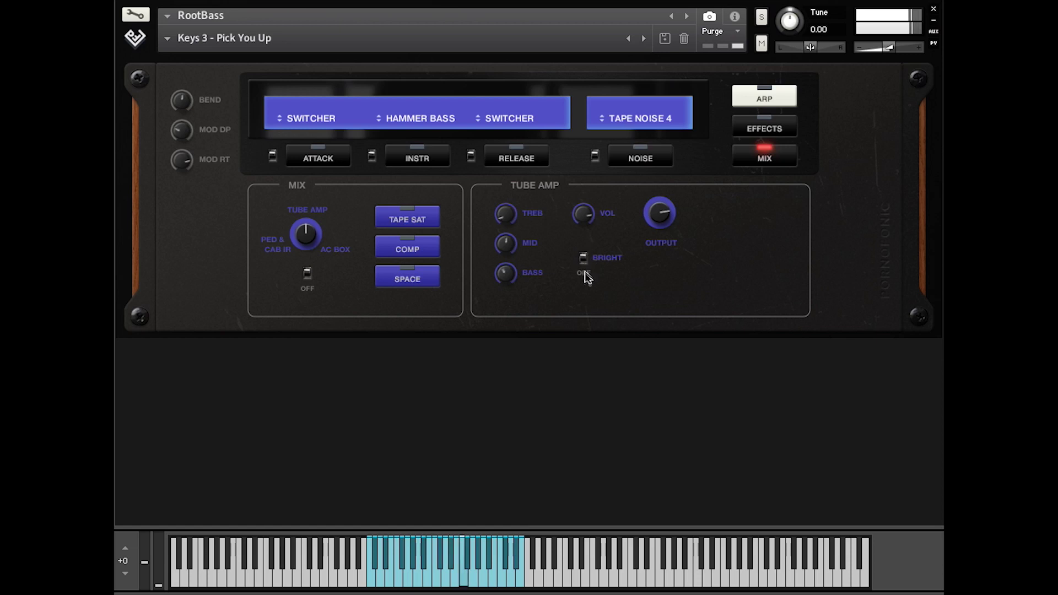
drag(505, 214, 517, 179)
- Bring up the SPACE reverb panel and select the ST - EMPTY CLUB 3 reverb
click(408, 218)
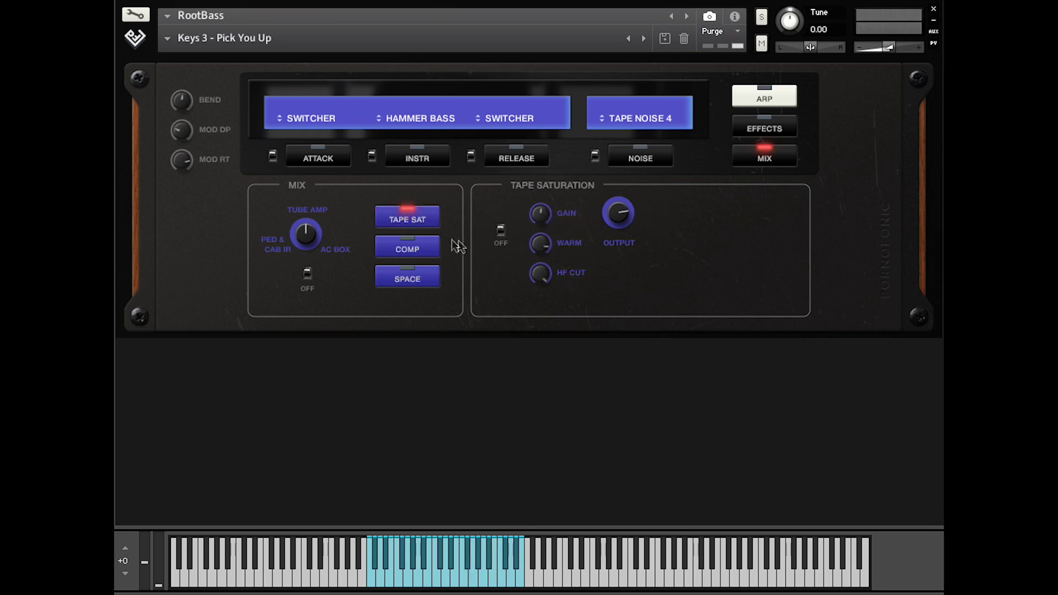
click(411, 248)
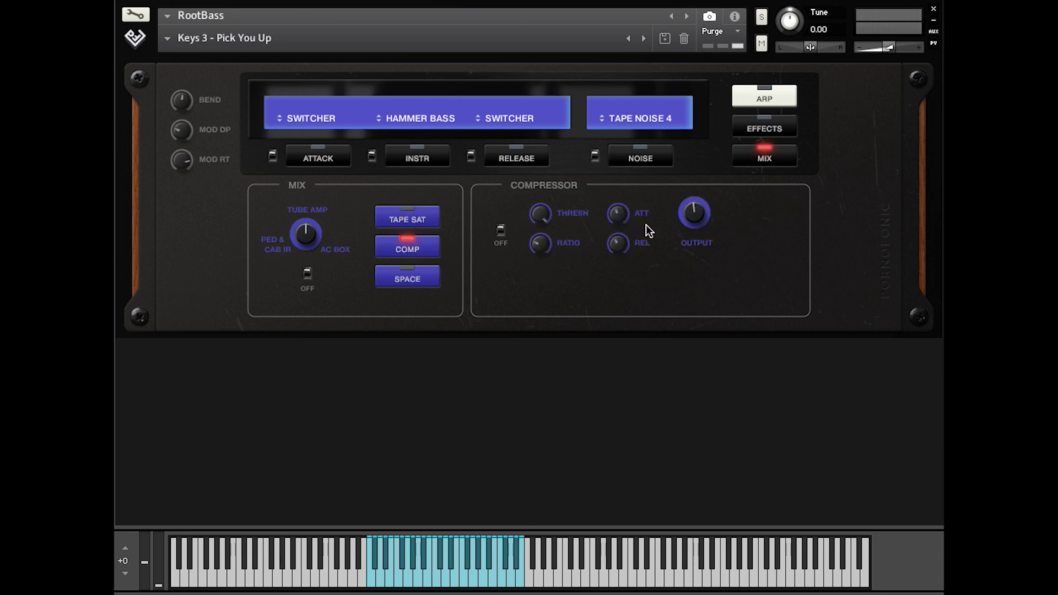
click(411, 277)
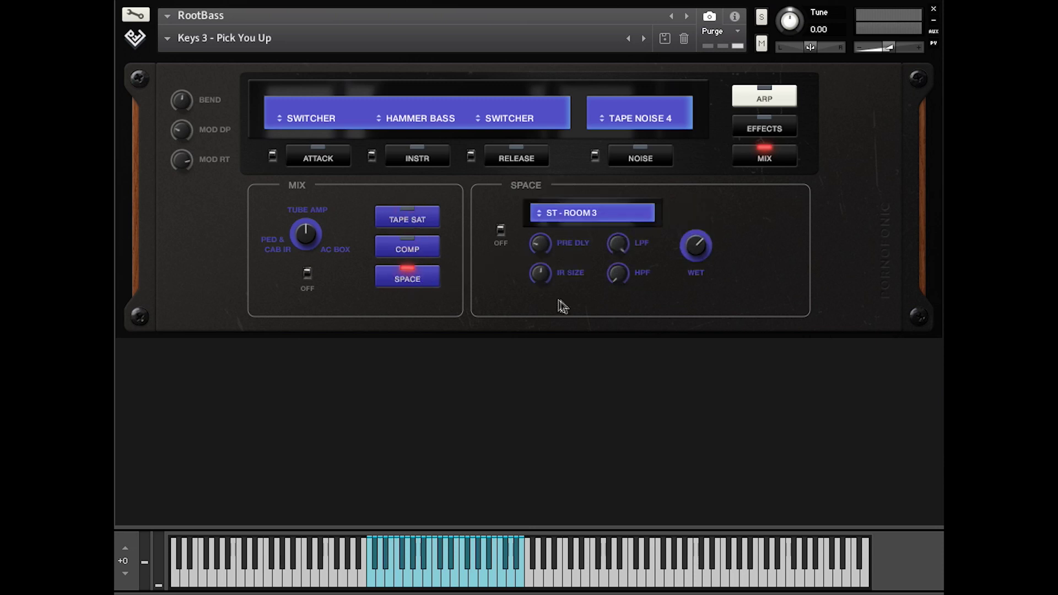
click(576, 213)
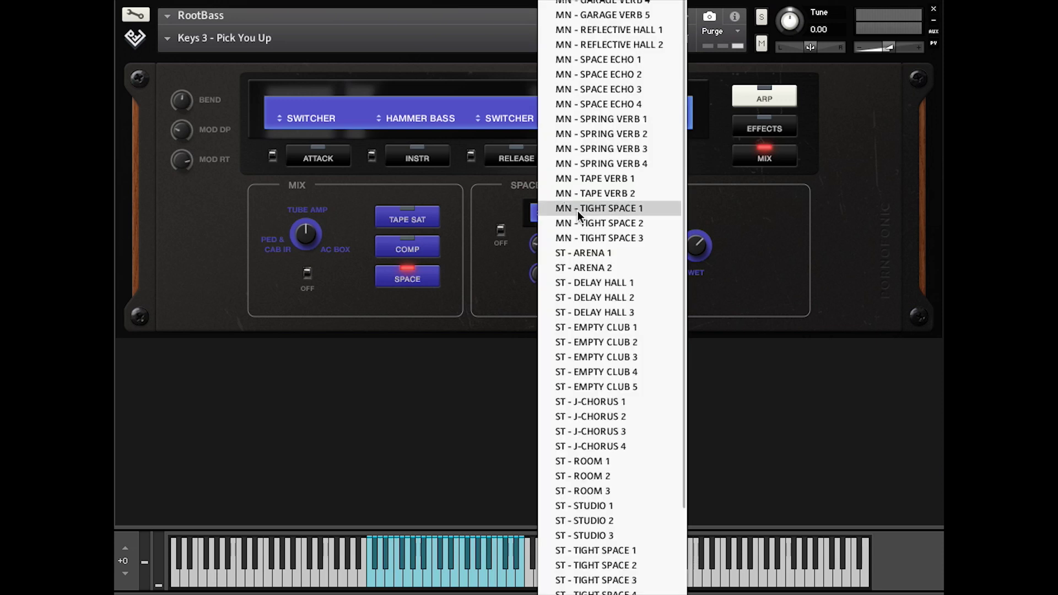
click(607, 356)
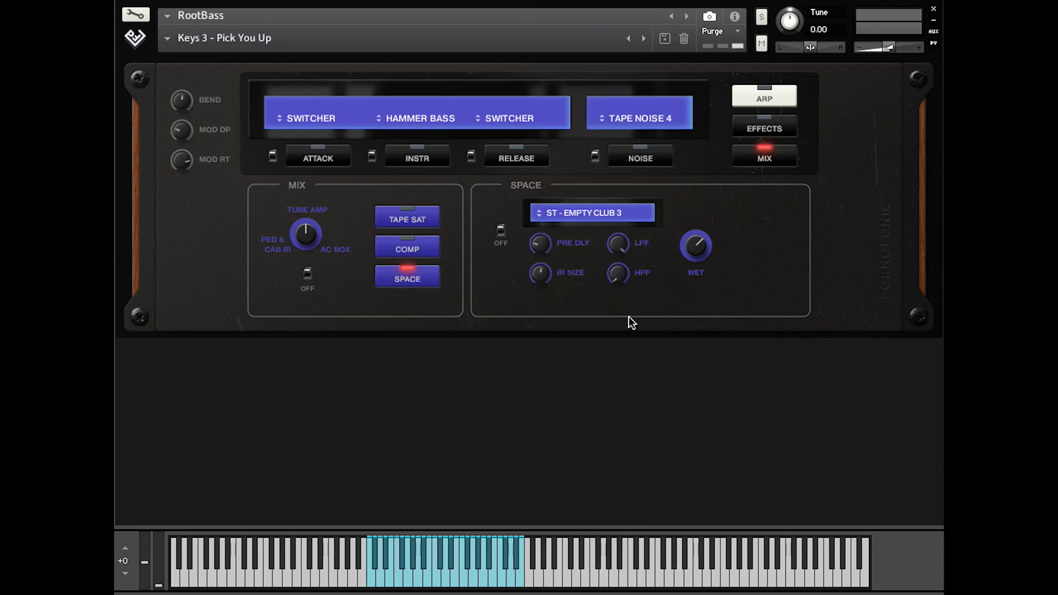
click(584, 215)
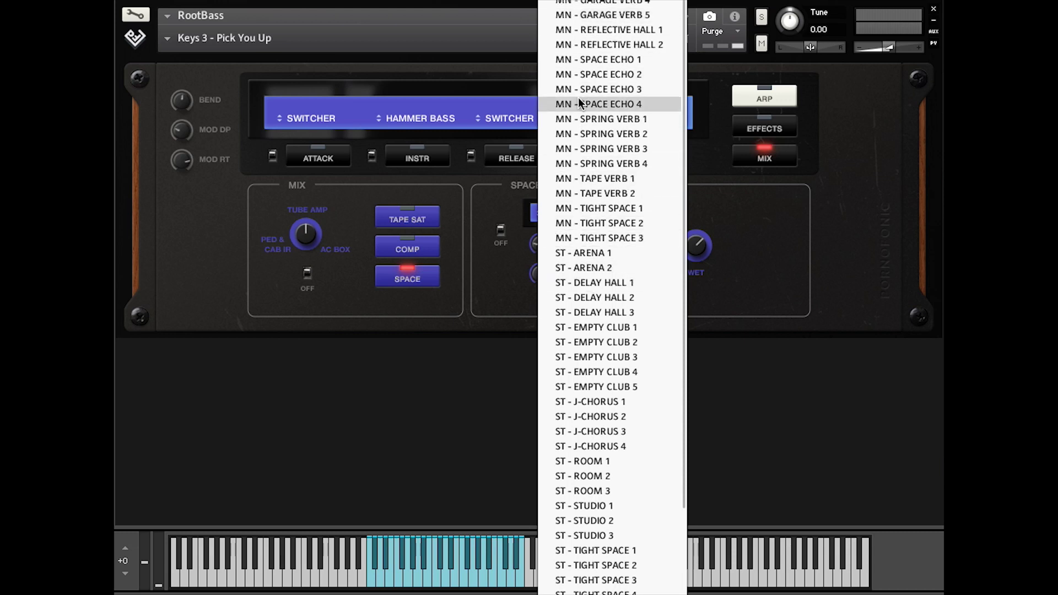
click(754, 389)
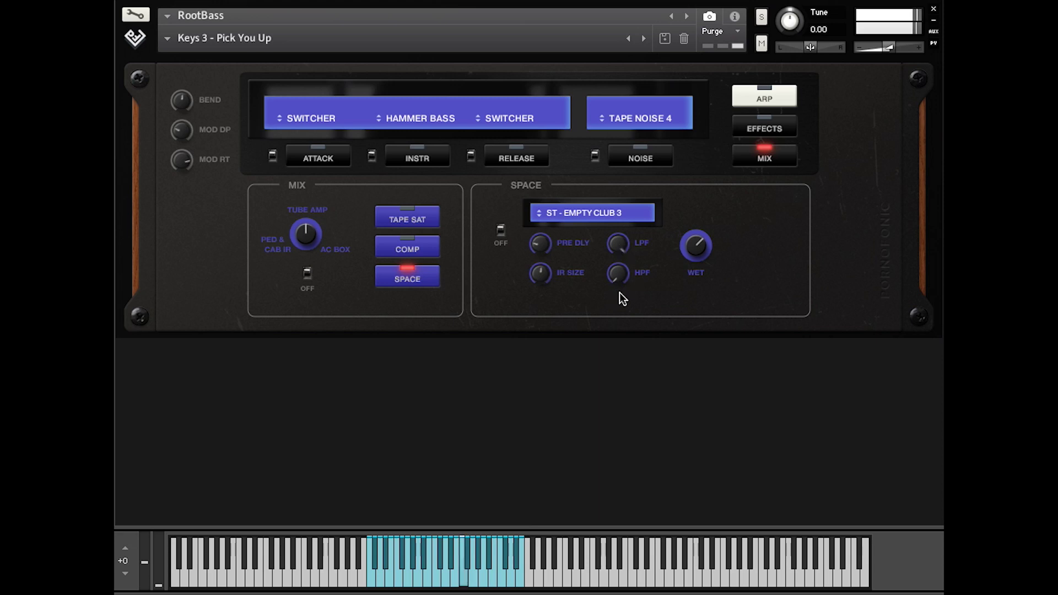
- Use MN - GARAGE VERB 1 with the low-pass at 1.0kHz and pre-delay at 40.5 ms
click(598, 212)
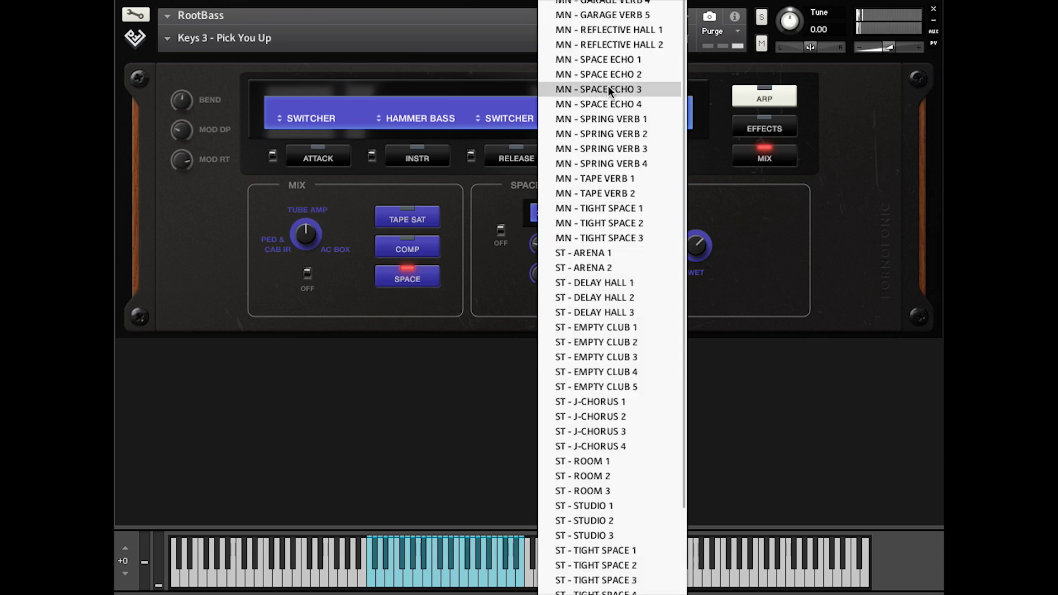
click(601, 7)
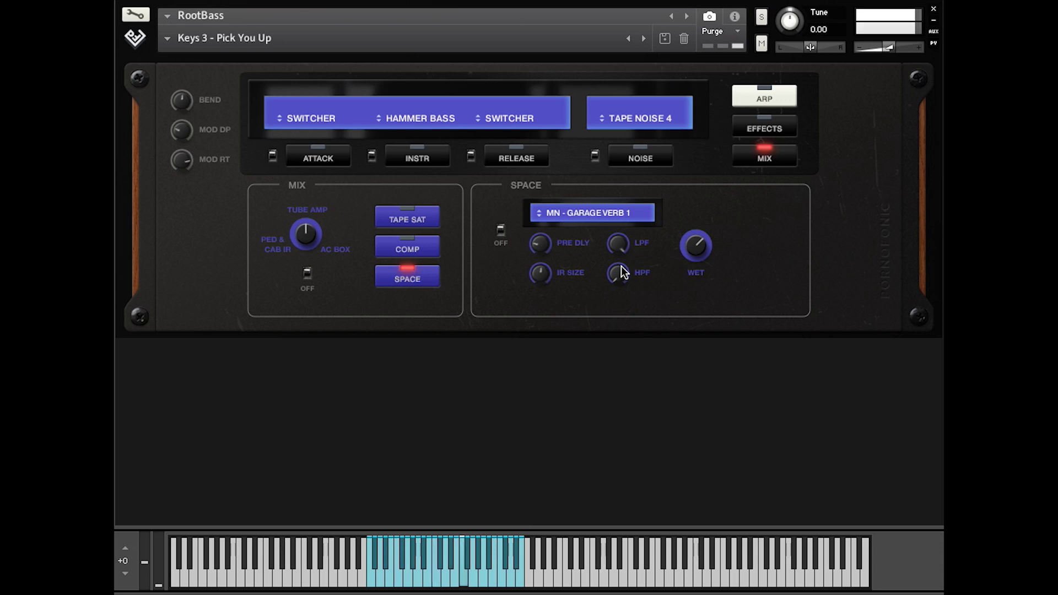
drag(621, 239, 619, 211)
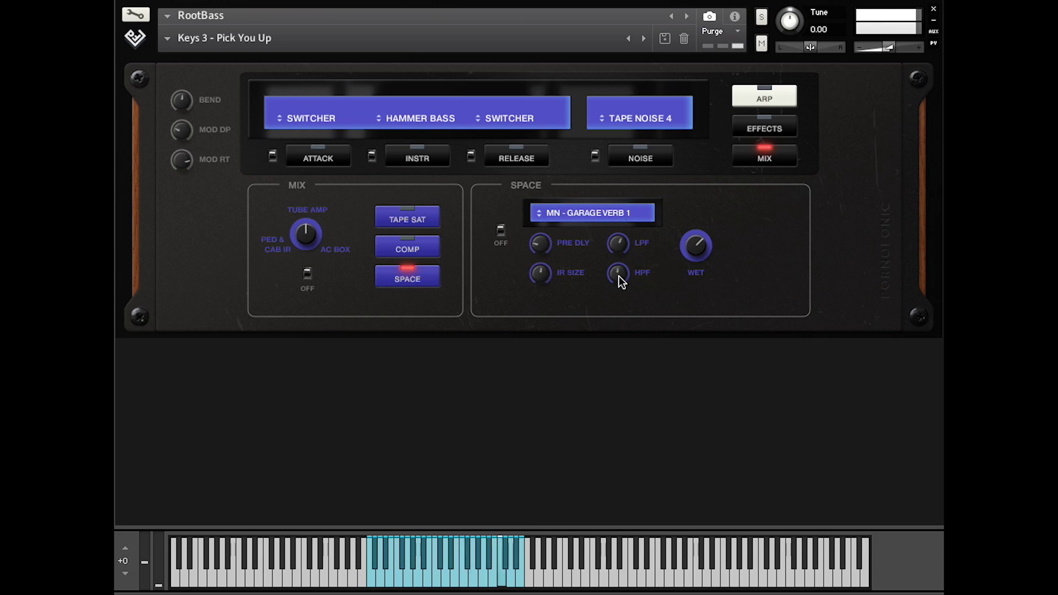
drag(542, 244, 539, 207)
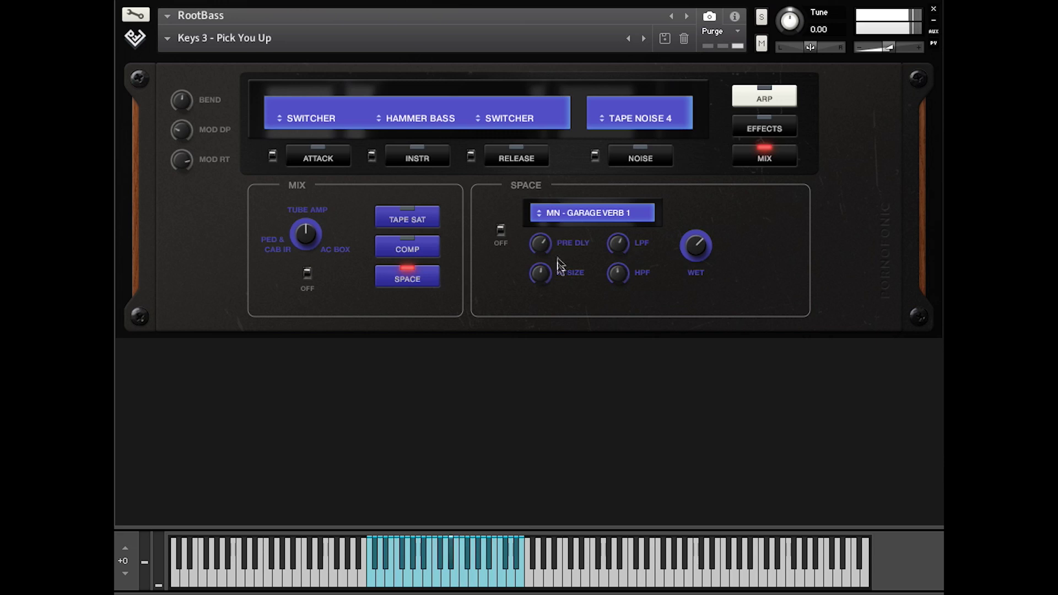
- Audition the MN - SPACE ECHO 3, MN - SPRING VERB 2 and ST - TRASHY SPRING 2 reverbs
click(573, 213)
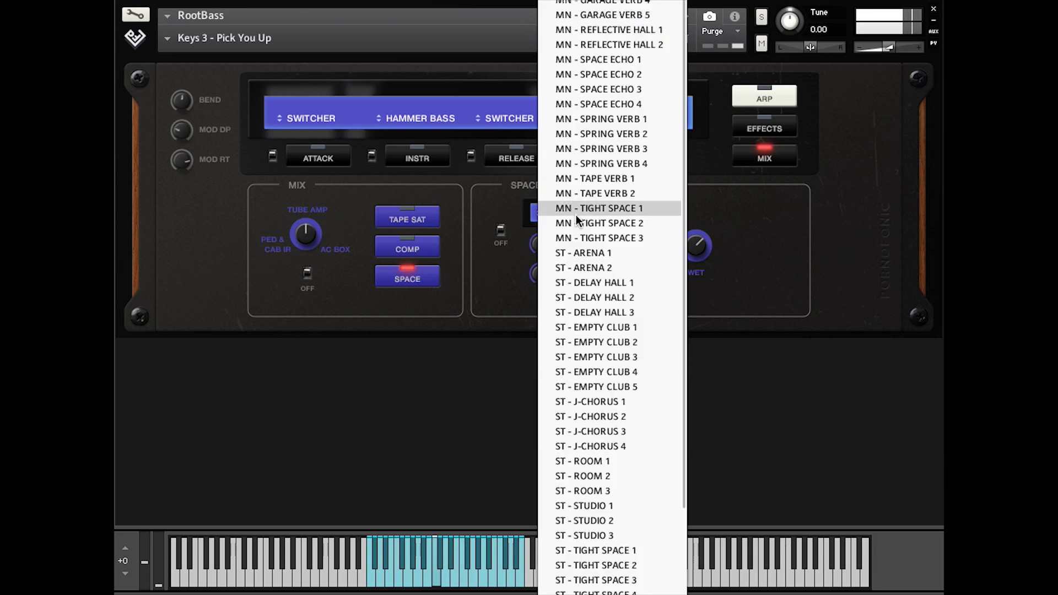
click(590, 89)
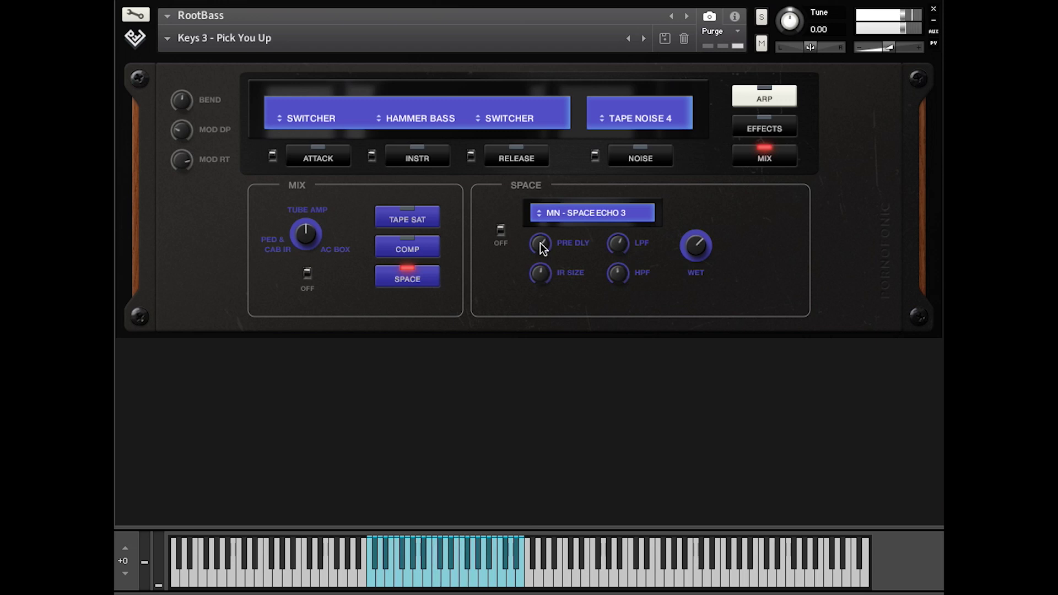
click(598, 213)
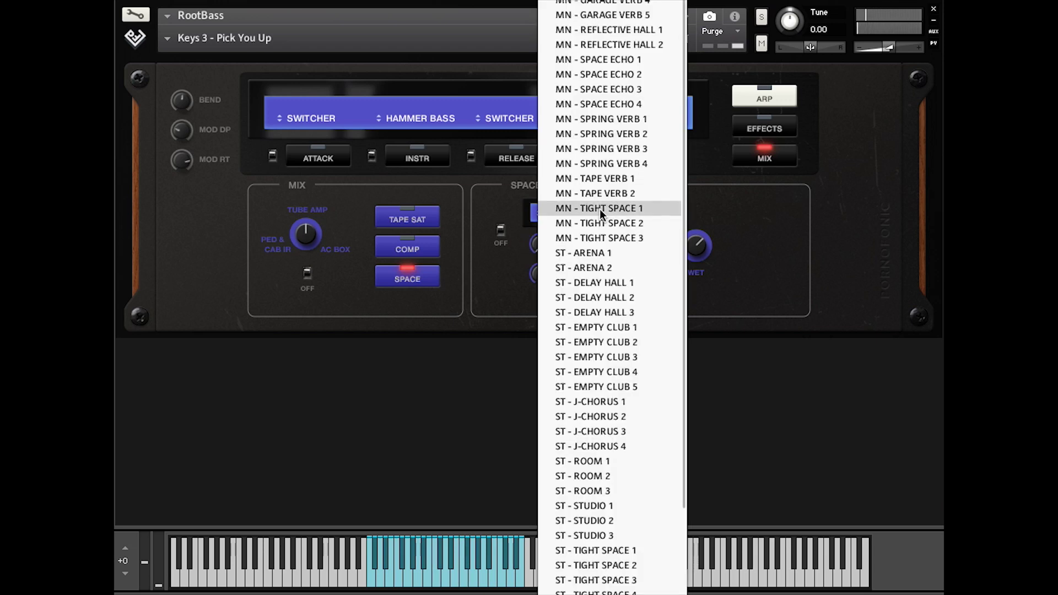
click(620, 138)
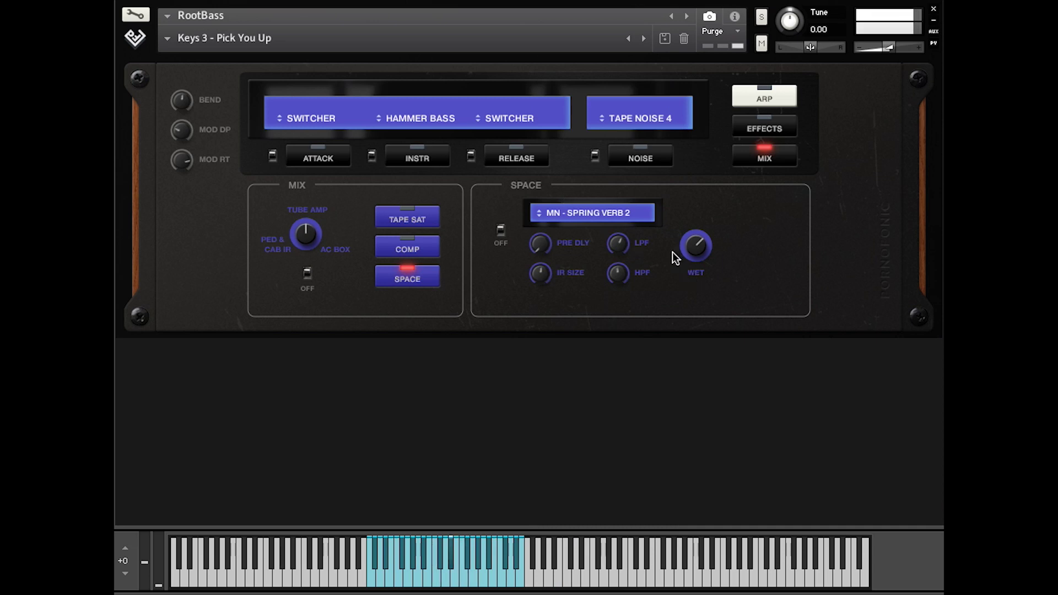
click(614, 213)
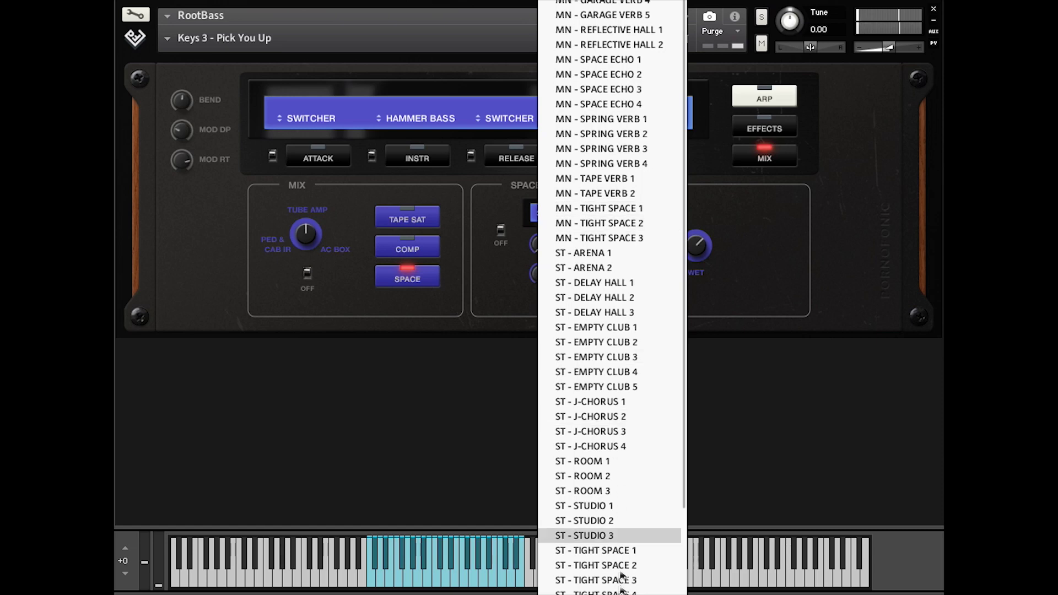
scroll(600, 517, down, 4)
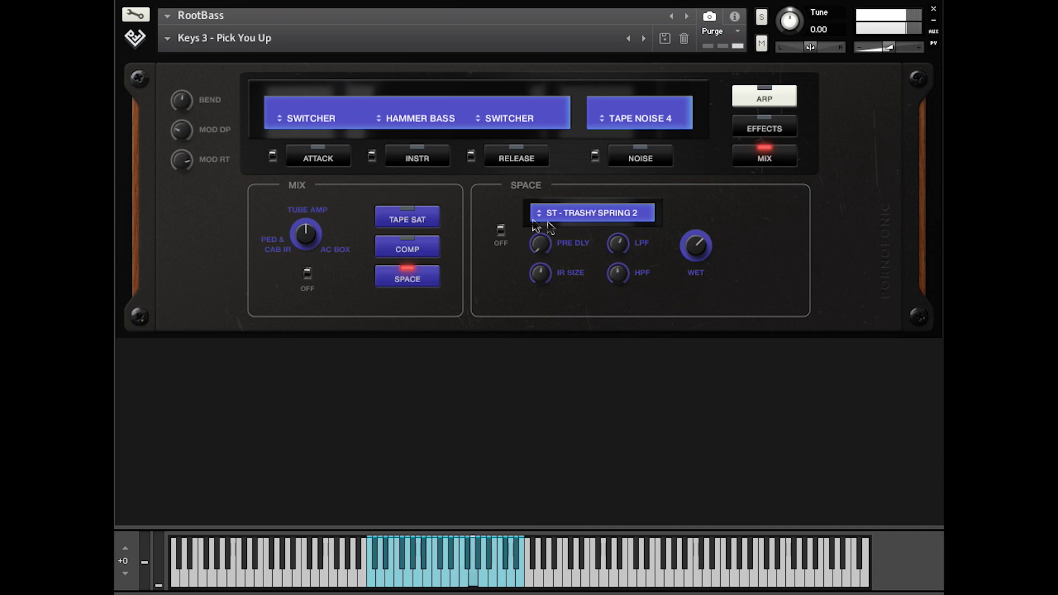
click(583, 213)
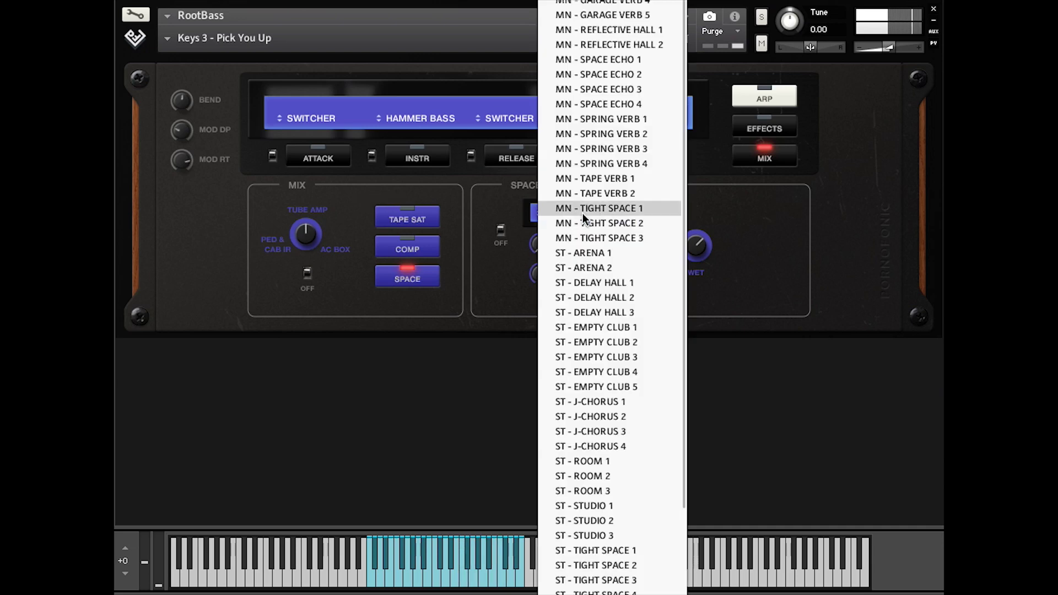
- Choose the ST - EMPTY CLUB 2 reverb, lower its wet level to -14 dB, and return to INSTR
click(611, 341)
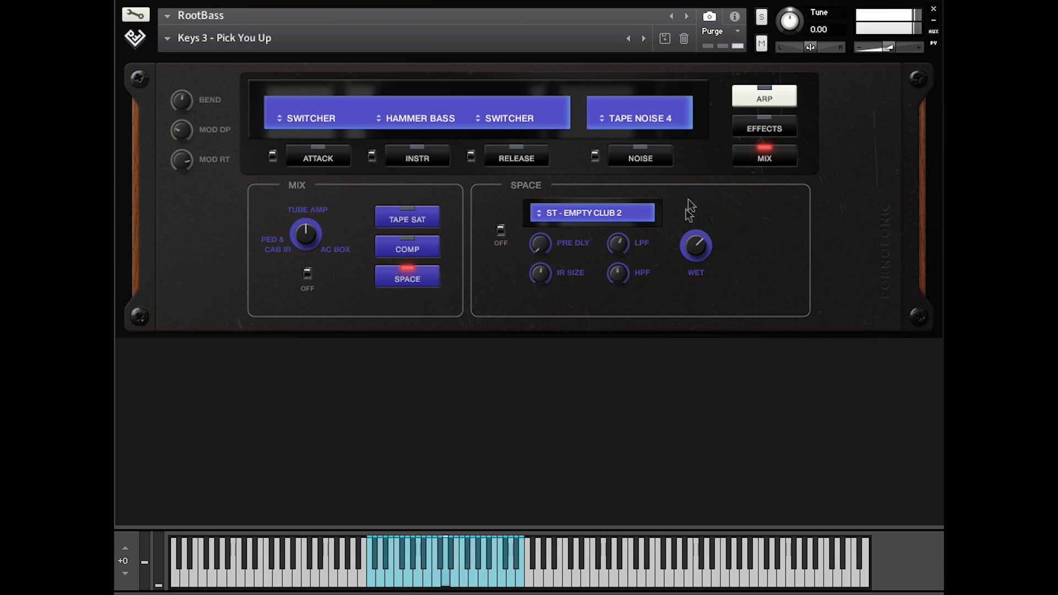
drag(696, 247, 706, 291)
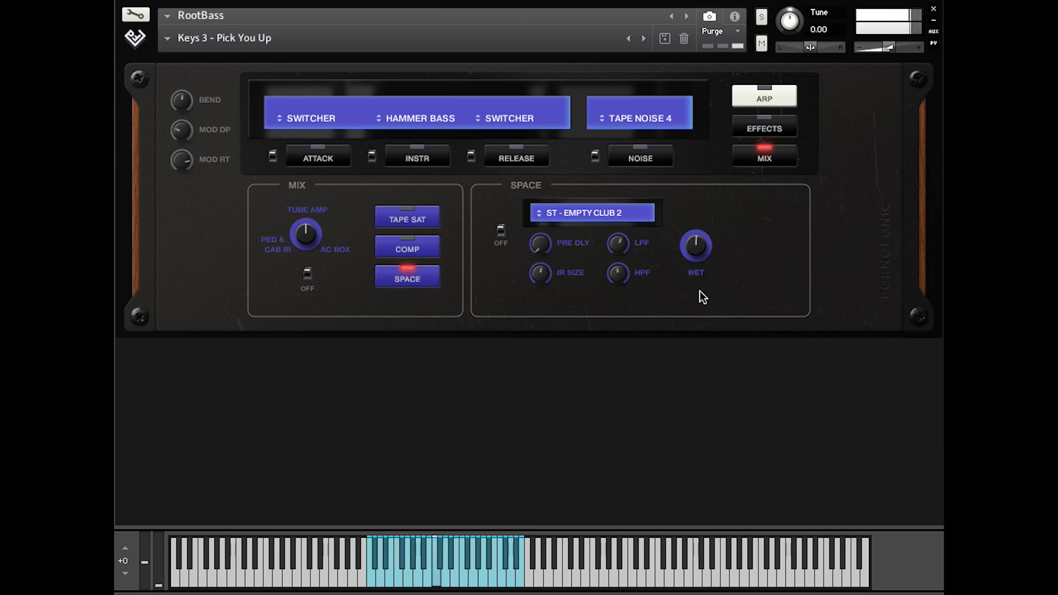
click(419, 161)
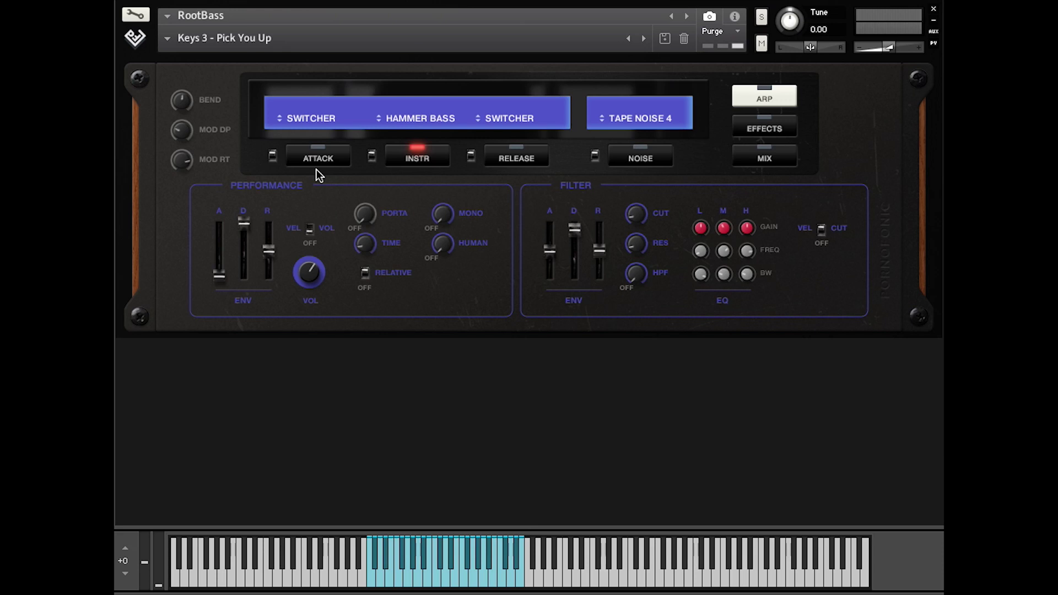
- Load Keys 2 - Troublemaker from the A - Keys 2 program list
click(175, 42)
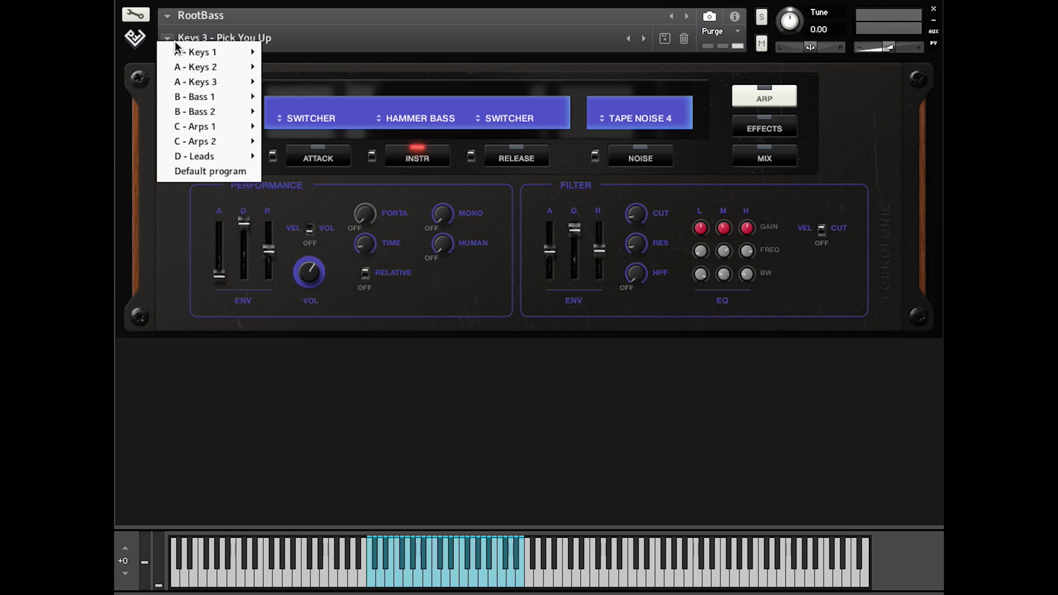
mouse_move(191, 68)
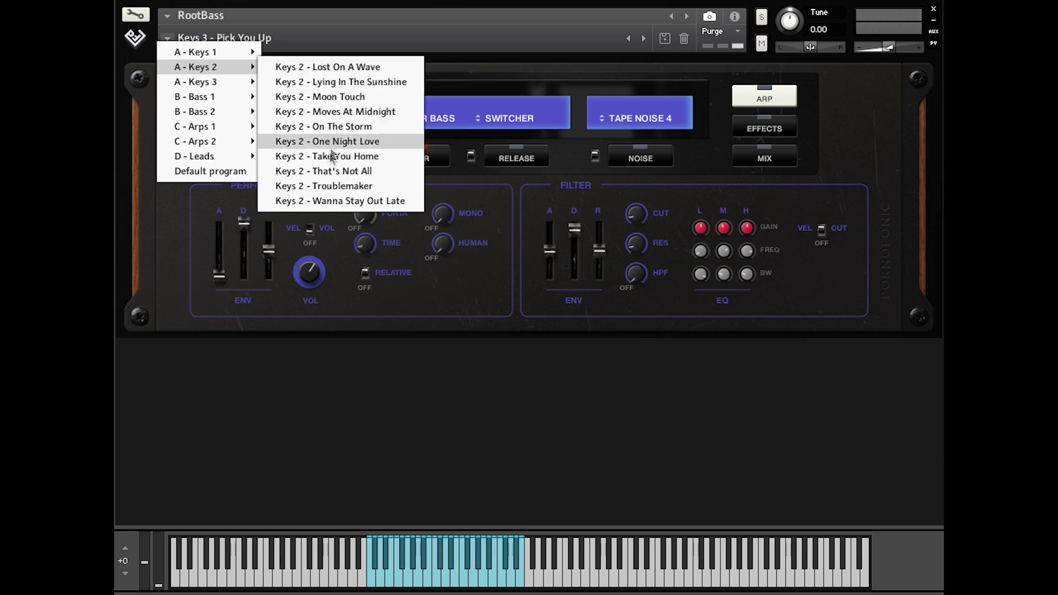
click(328, 186)
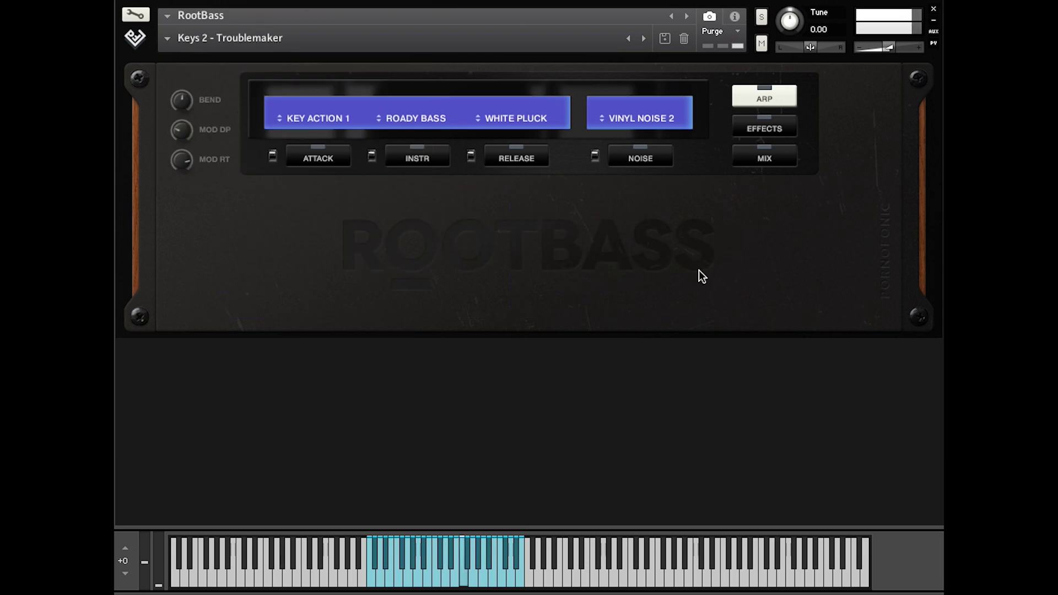